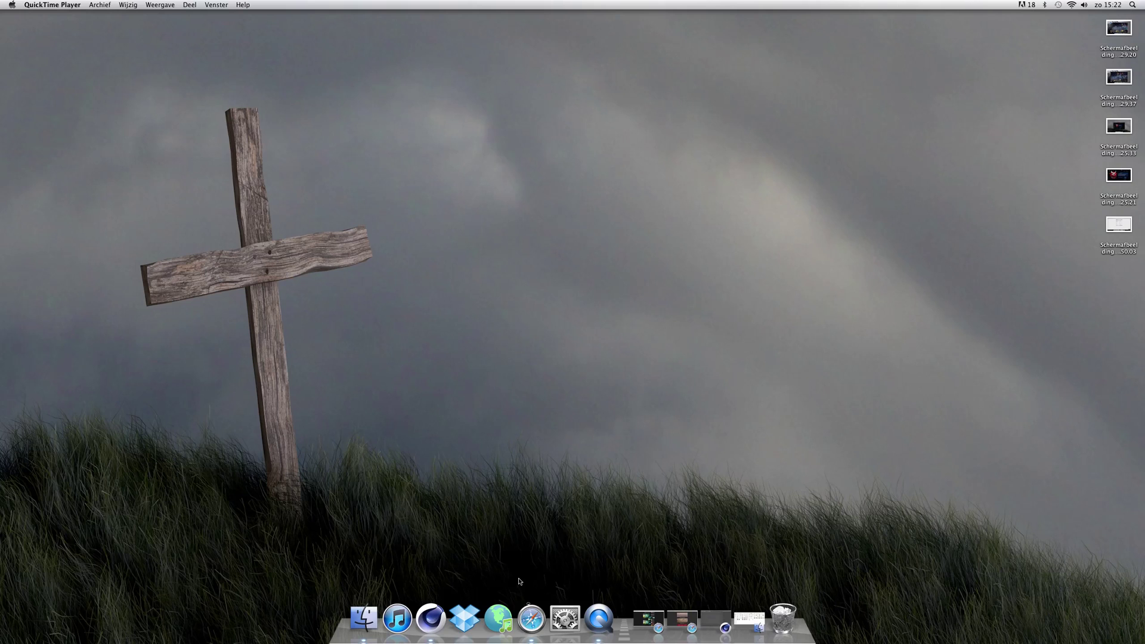
Step: Bring the Cinema 4D window with haloween kruis.c4d back to the front from the Dock
left_click(443, 612)
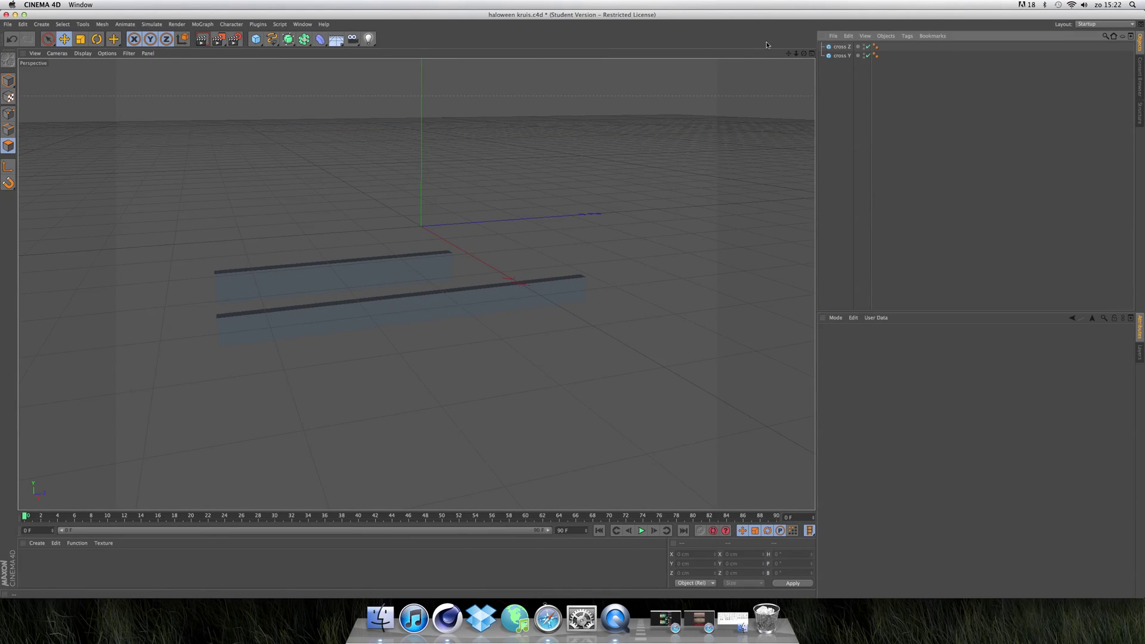
Step: Drag the cross Z beam straight up above cross Y, then check cross Y's name
left_click(840, 46)
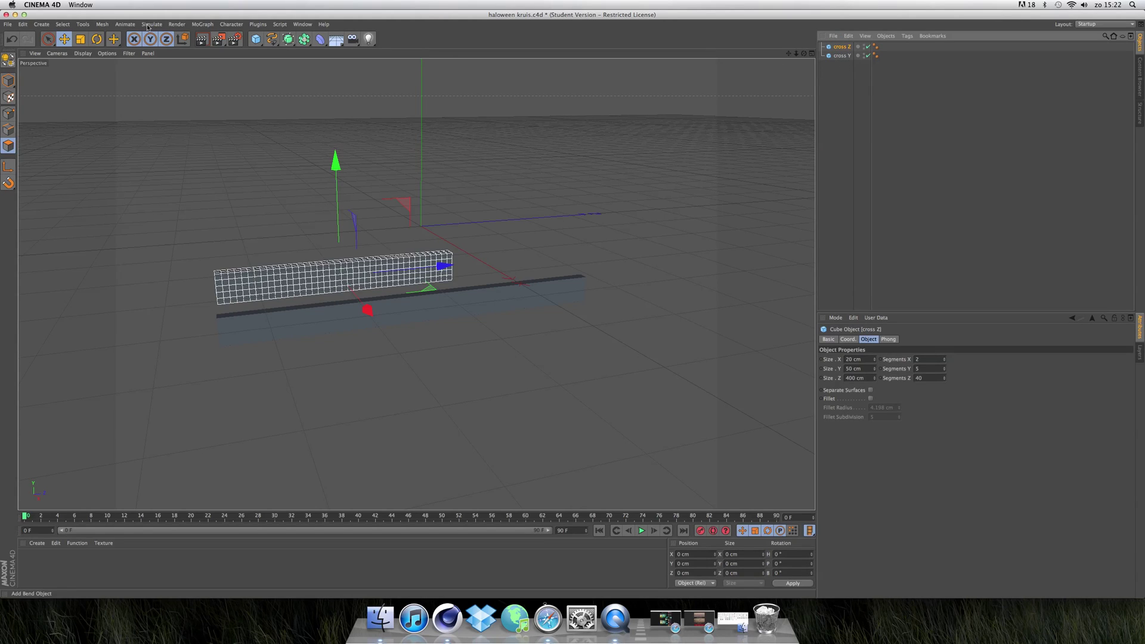
left_click(840, 56)
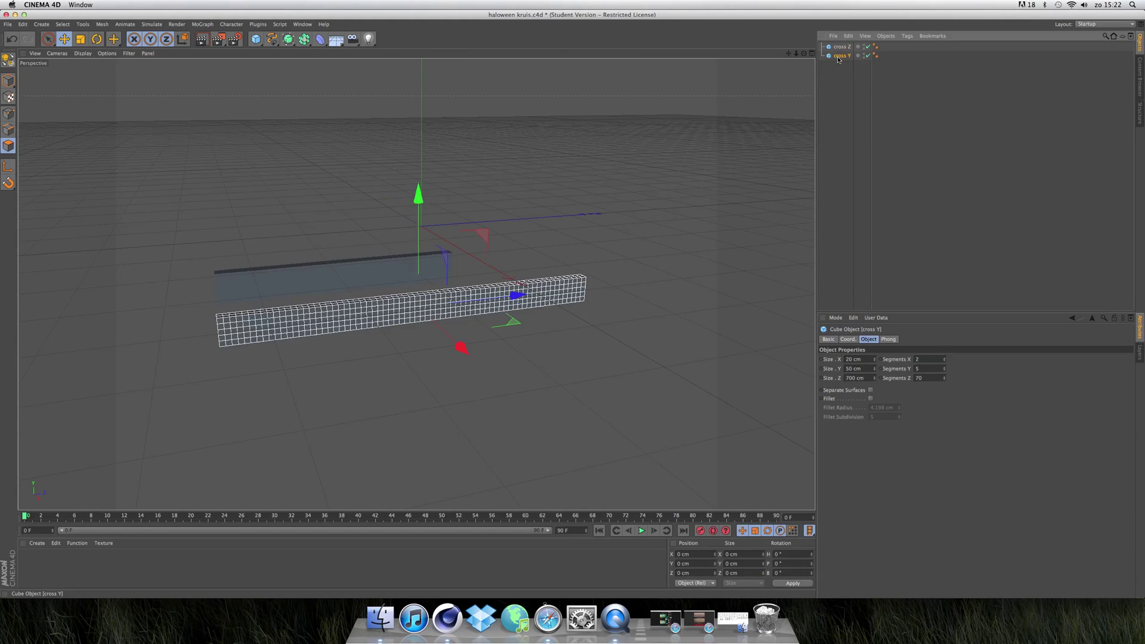
left_click(841, 46)
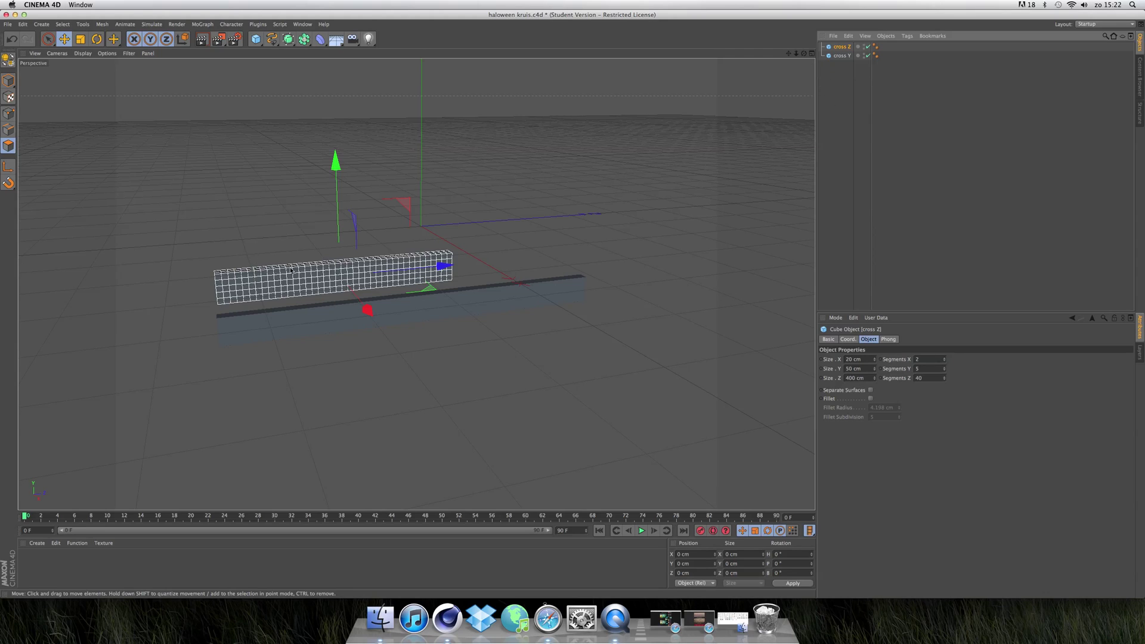
left_click(842, 56)
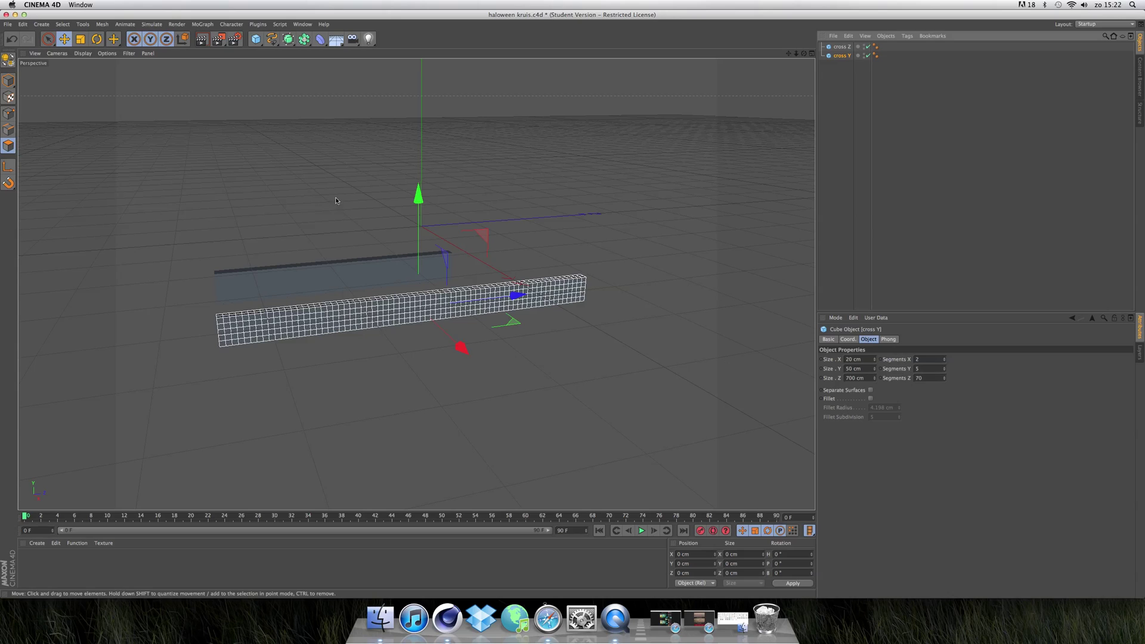
left_click(388, 275)
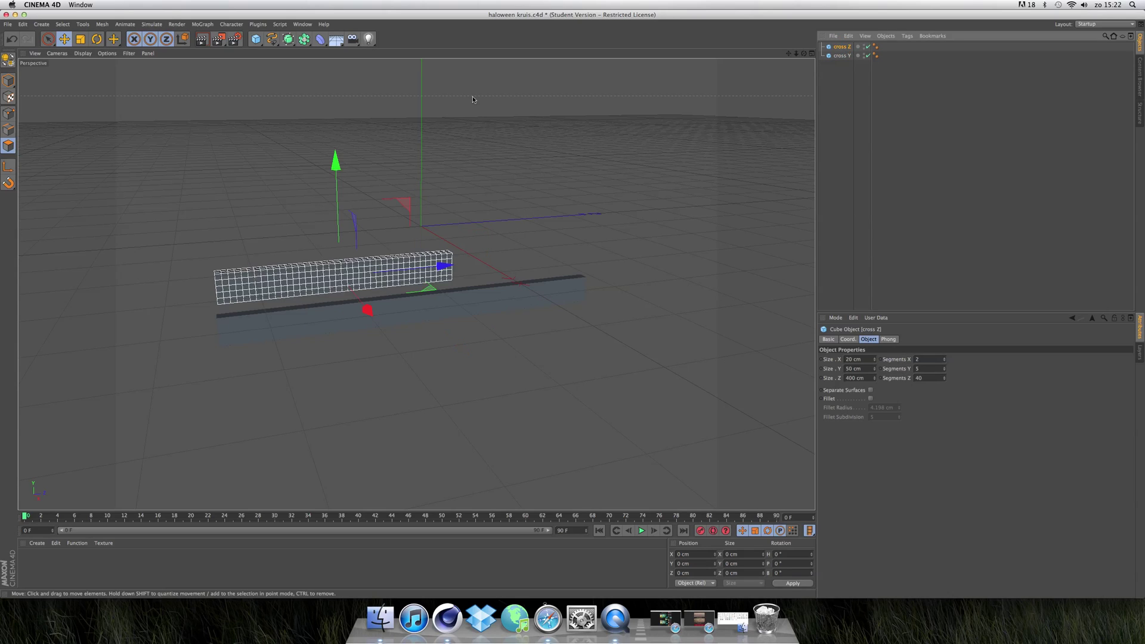
left_click_drag(336, 179, 336, 74)
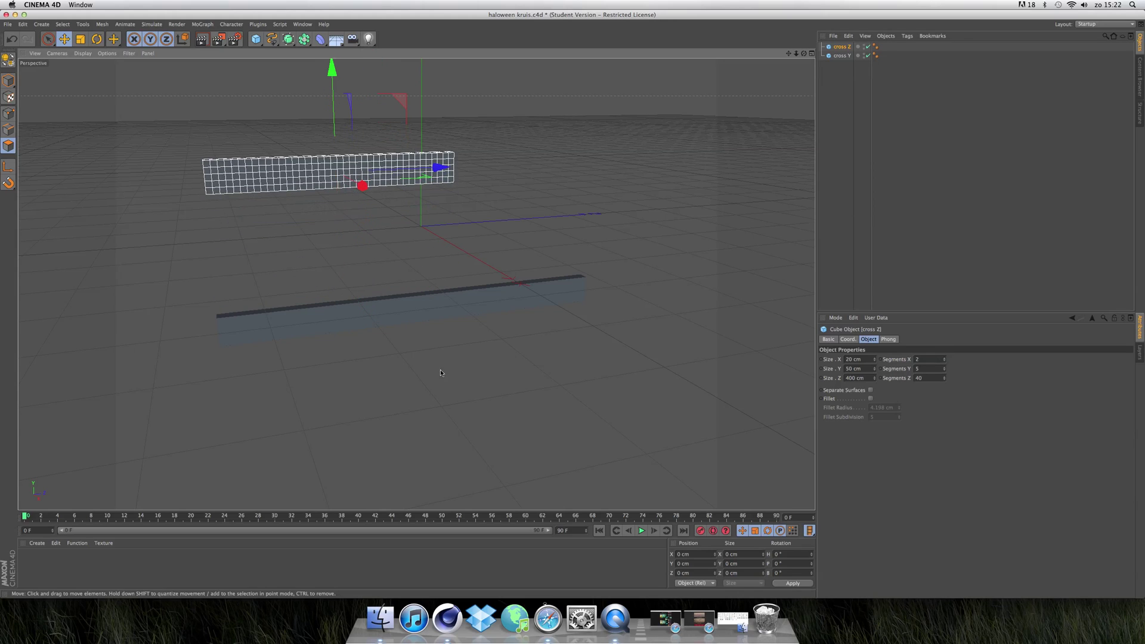
double_click(842, 56)
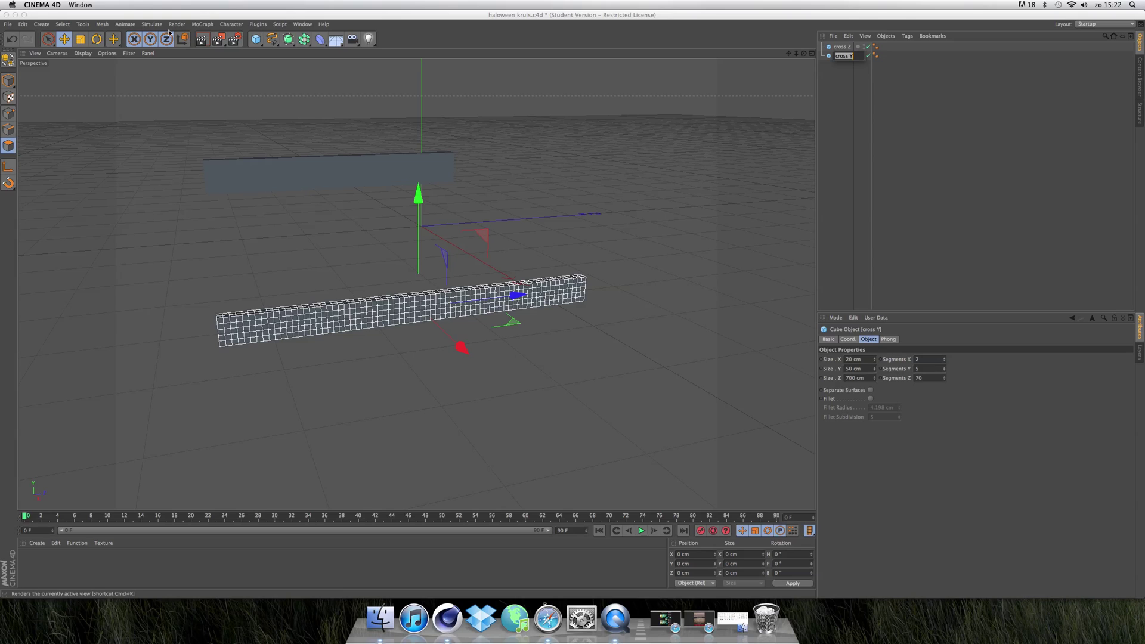
left_click(595, 16)
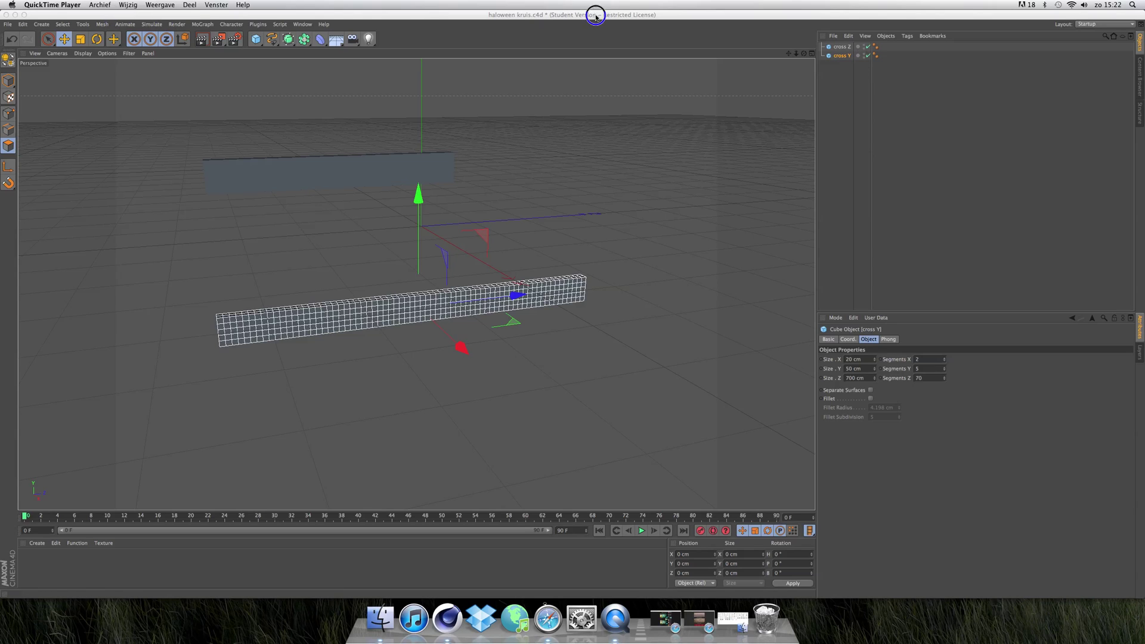
Step: Rotate the long cross Y beam to stand upright
left_click(96, 39)
left_click_drag(392, 249, 491, 262)
key("Escape")
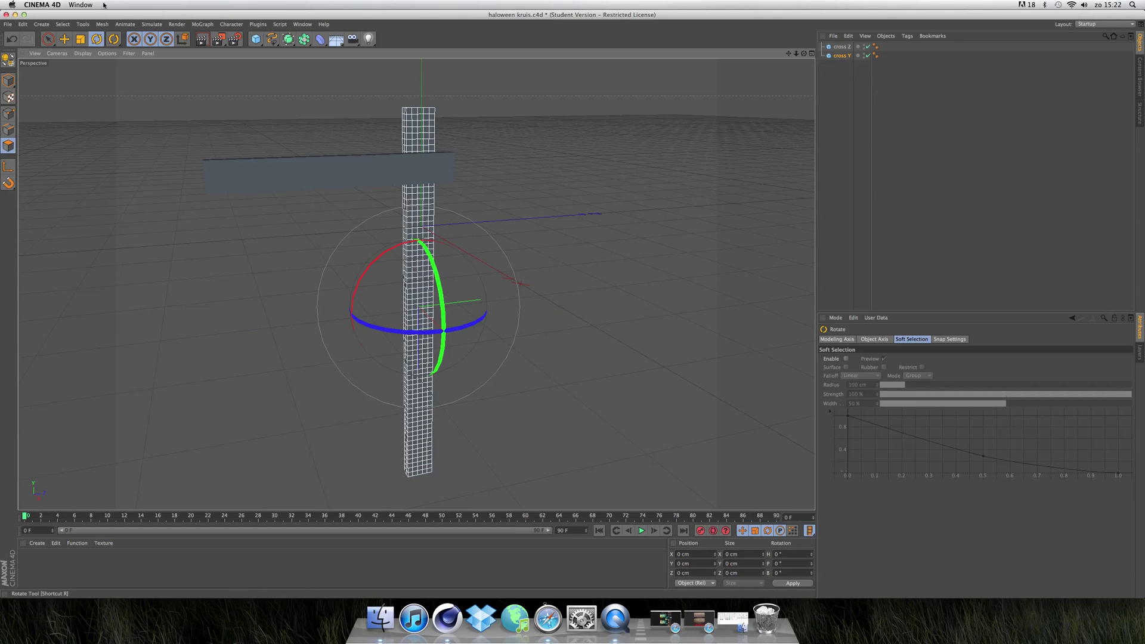
Step: Move the upright beam so the crossbar sits across its upper part
left_click(64, 39)
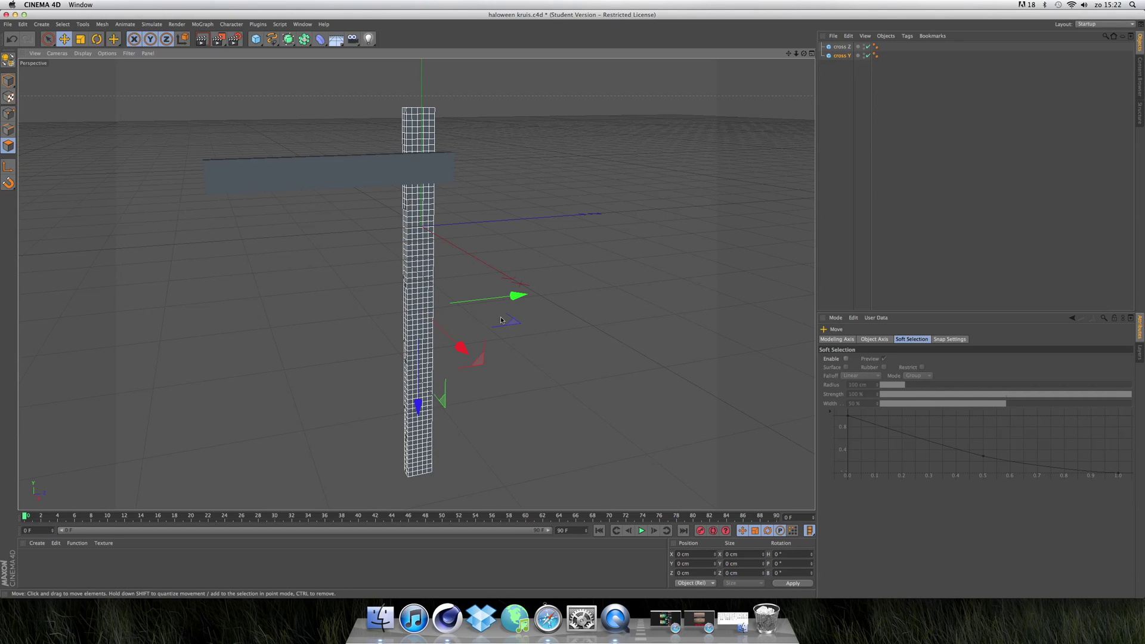
left_click_drag(517, 295, 446, 304)
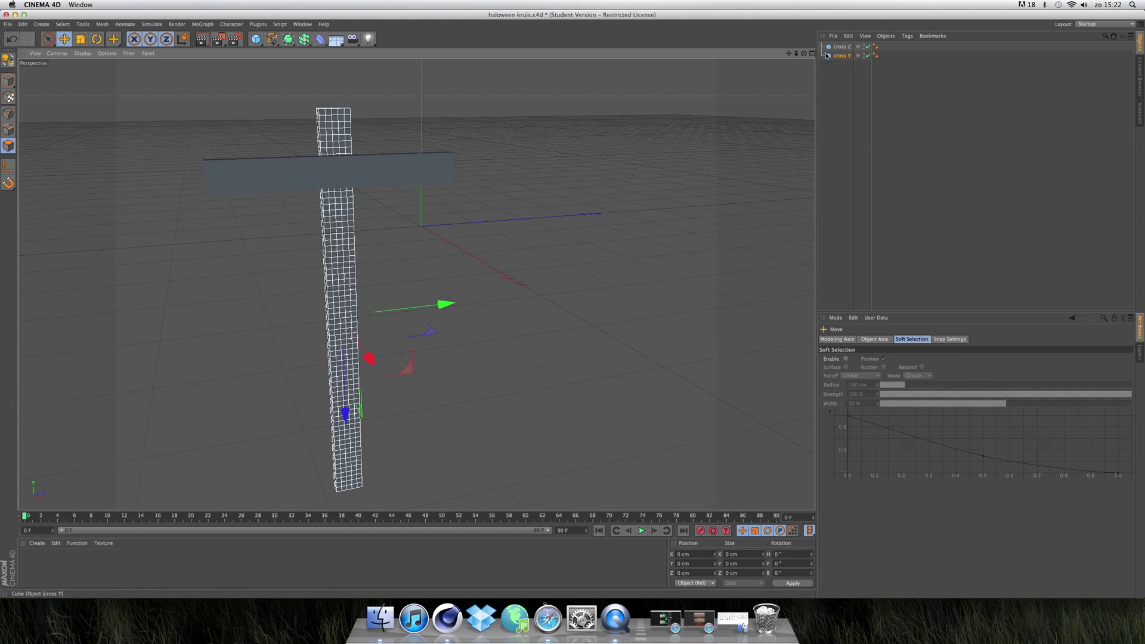
left_click_drag(804, 53, 416, 285)
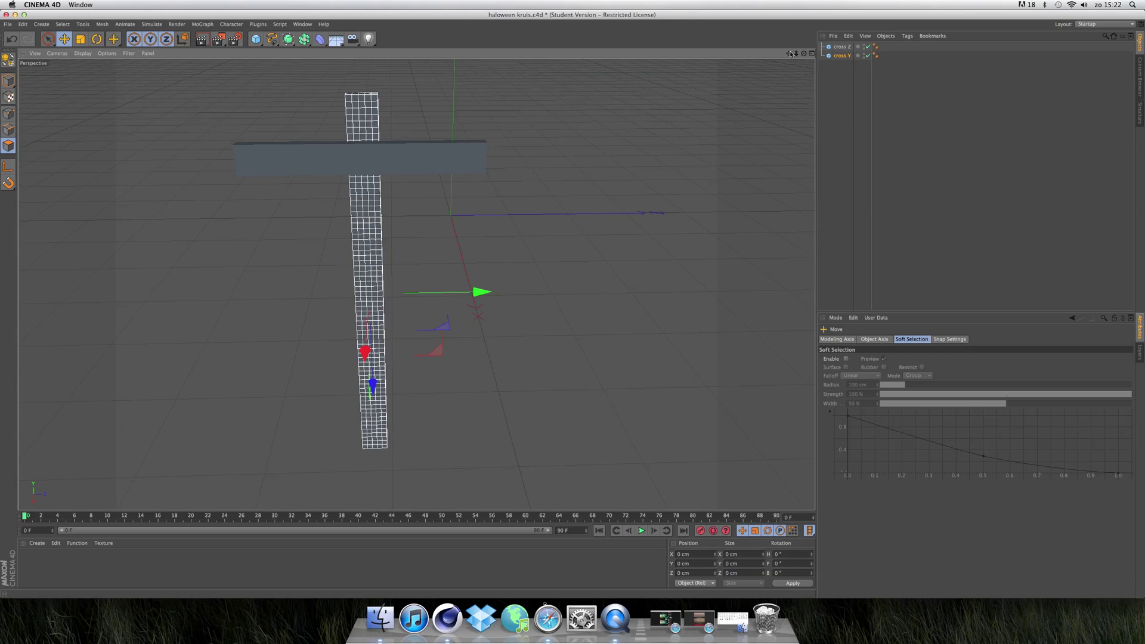
left_click_drag(791, 54, 403, 317)
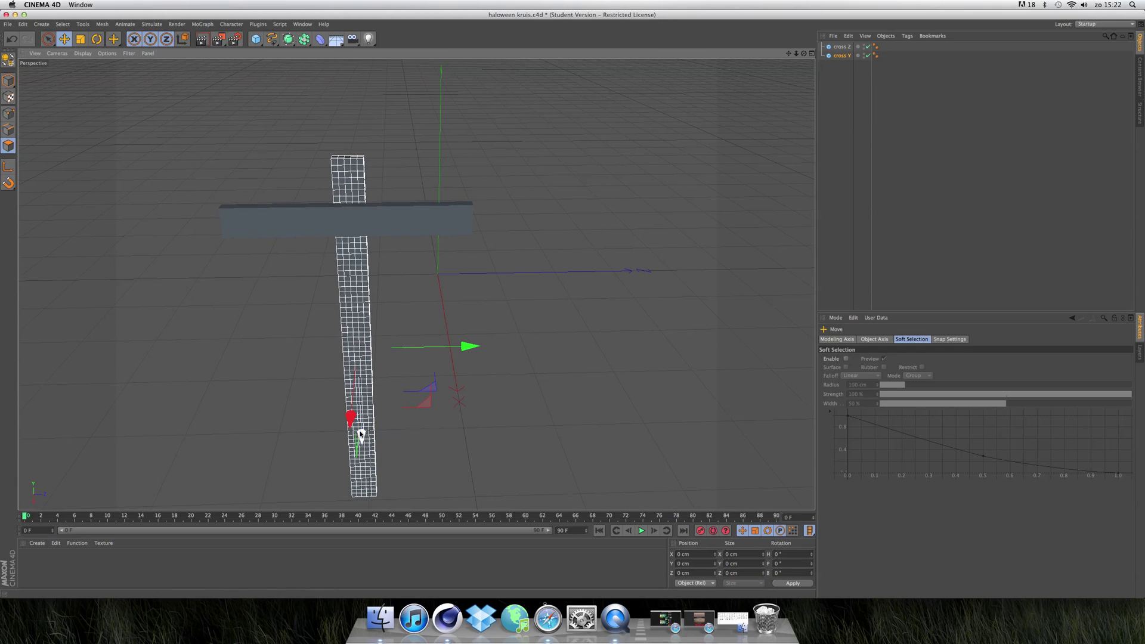
left_click_drag(361, 435, 360, 388)
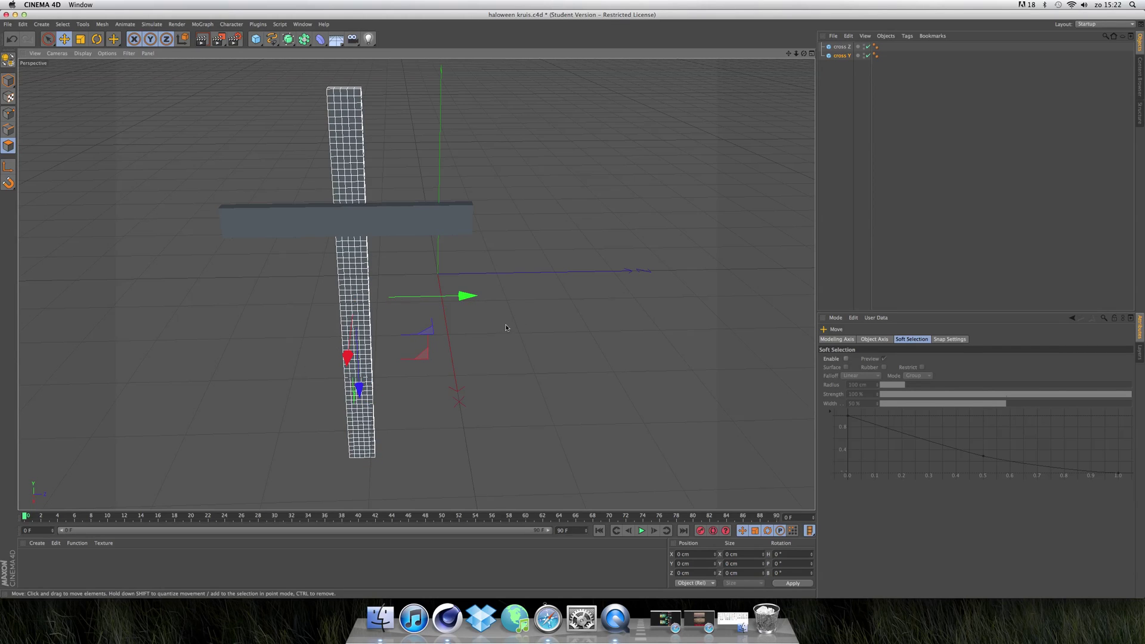
left_click_drag(467, 296, 462, 296)
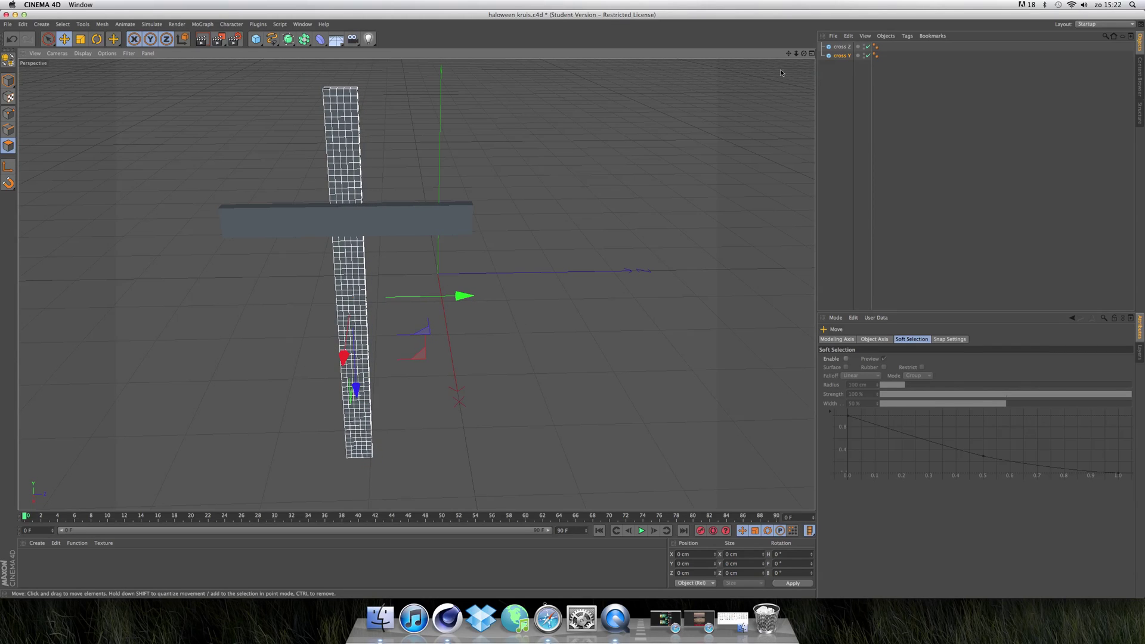
mouse_move(803, 53)
left_mouse_down()
mouse_move(416, 284)
mouse_move(805, 57)
left_mouse_up()
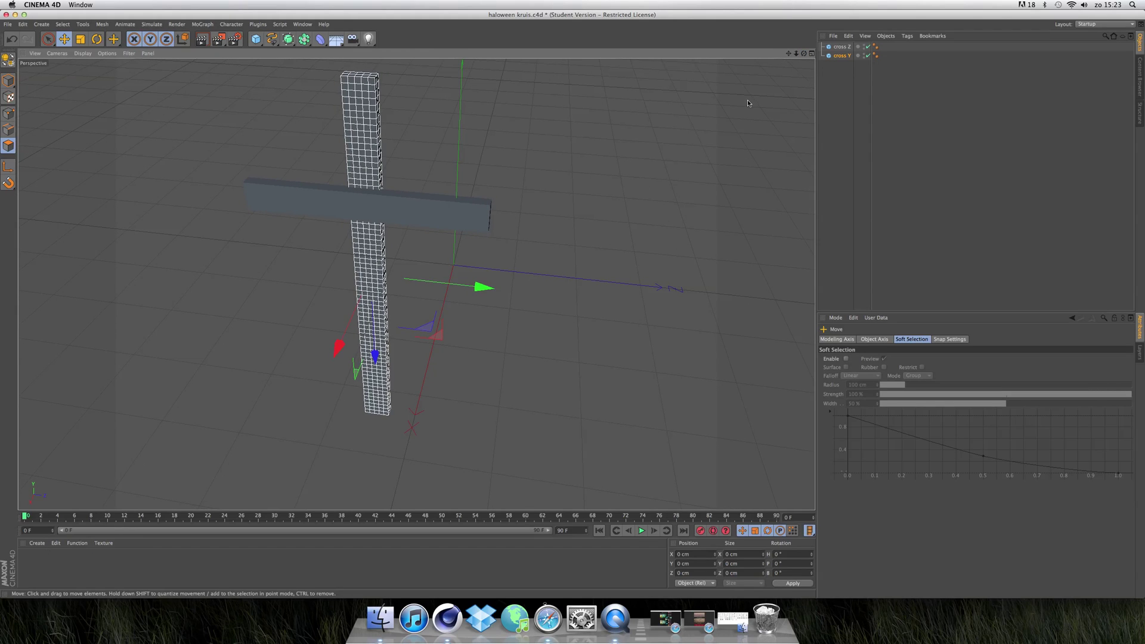
Step: Create material Mat with Specular off and the wildtextures old-wood JPG as its colour texture
left_click(36, 543)
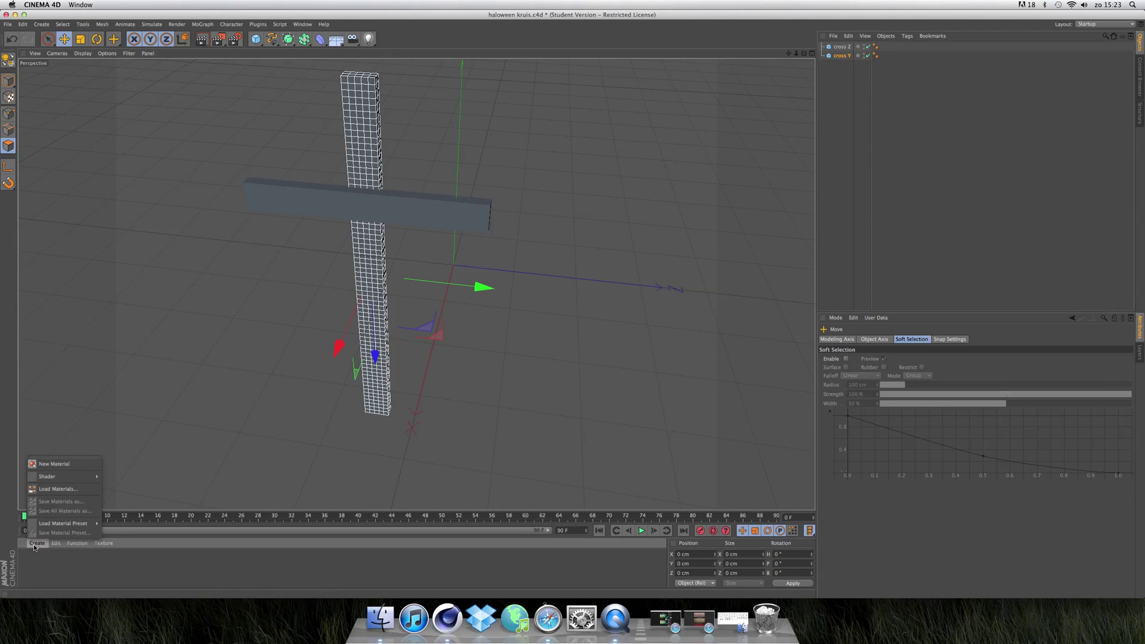
left_click(47, 461)
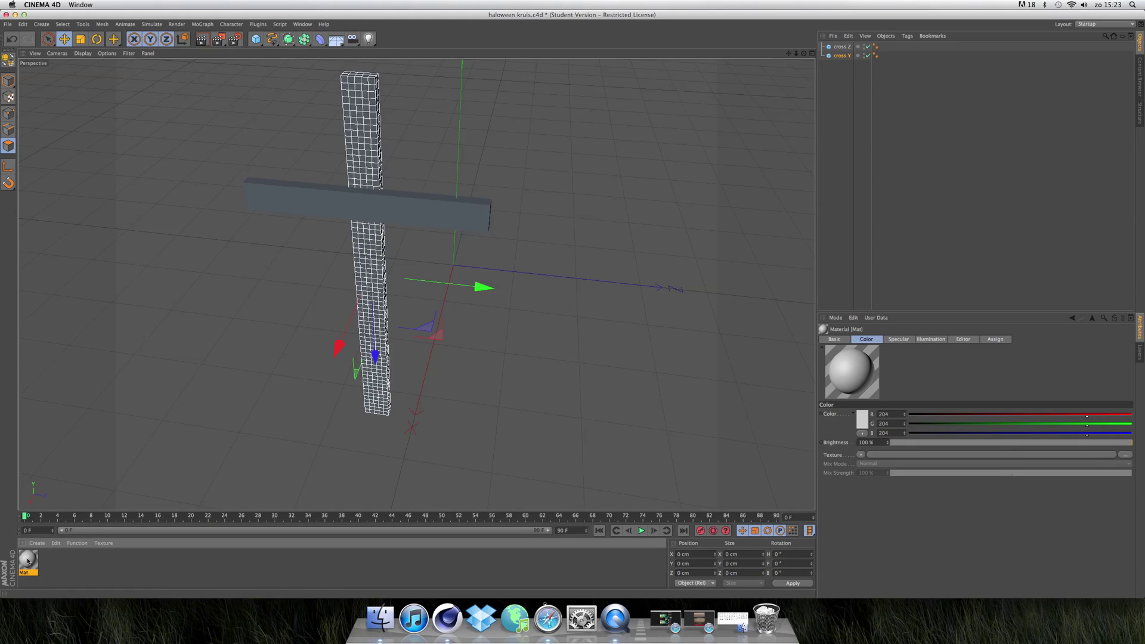
double_click(27, 562)
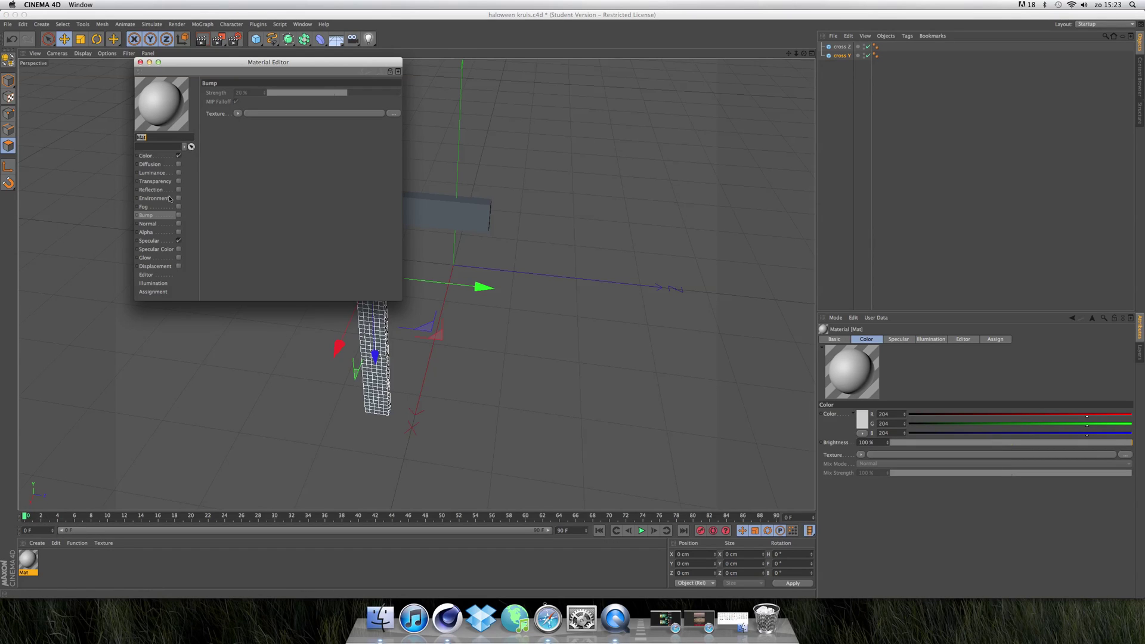
left_click(179, 240)
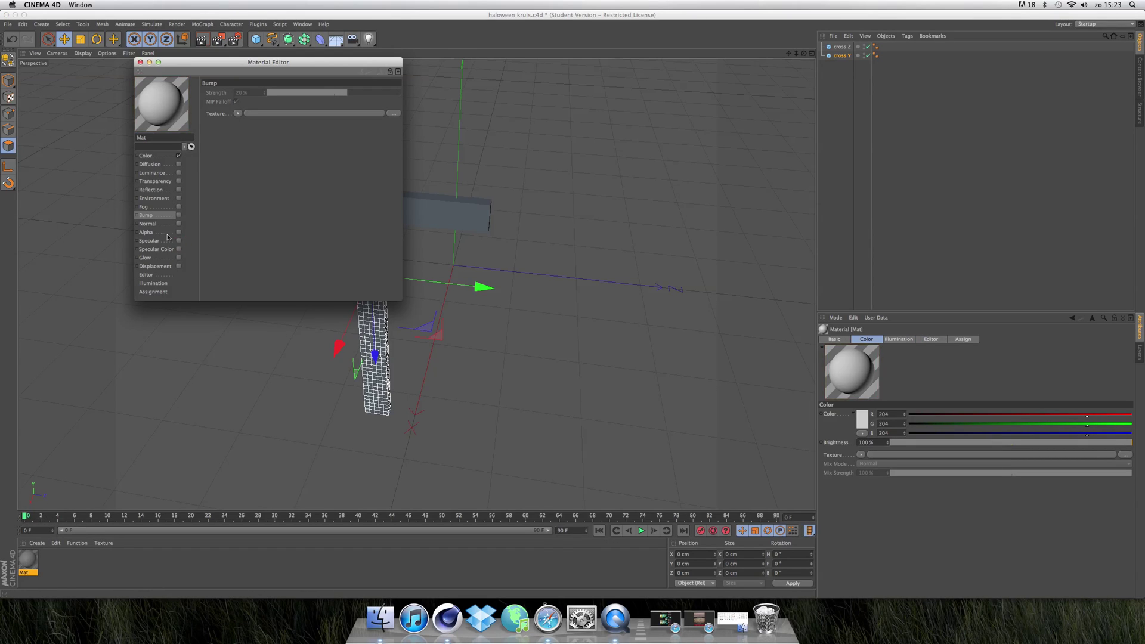
left_click(154, 157)
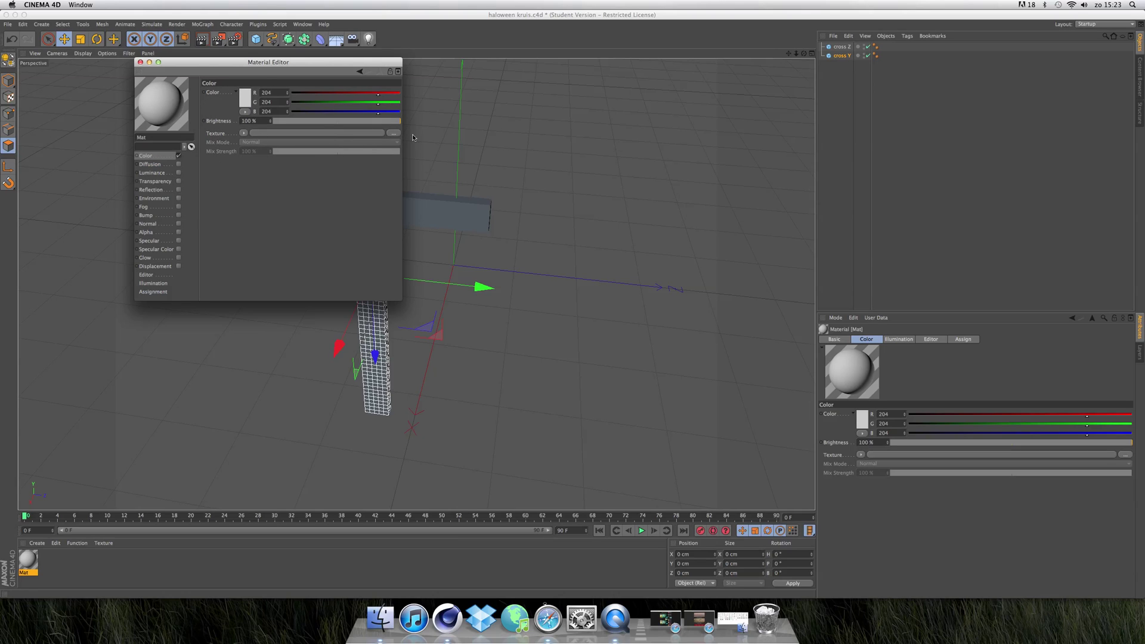
left_click(393, 134)
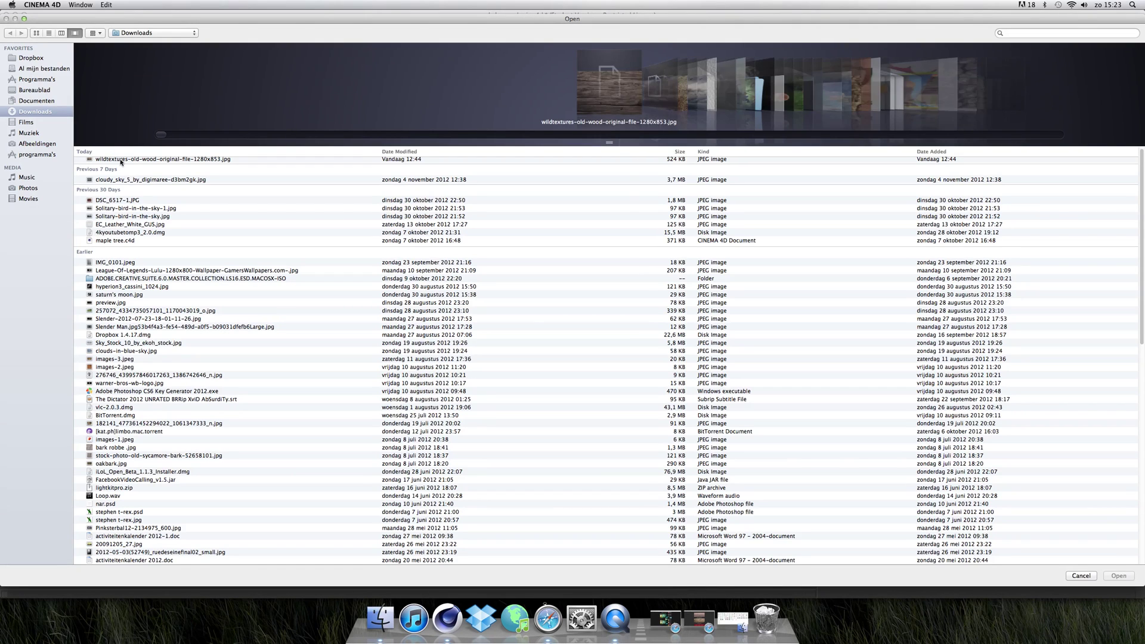
double_click(123, 160)
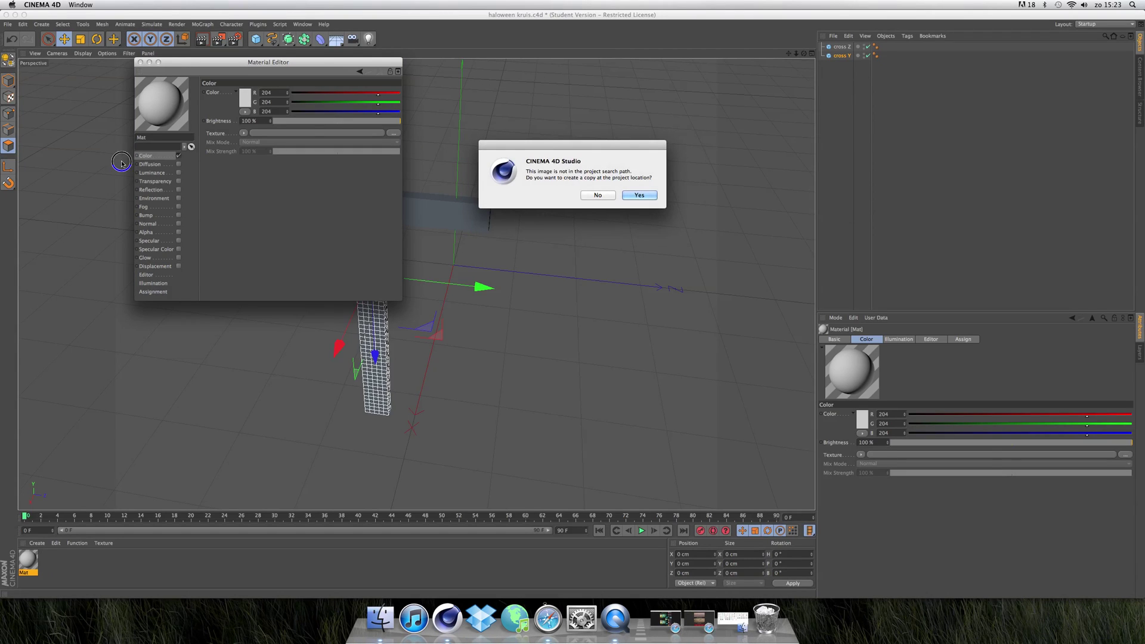
left_click(604, 196)
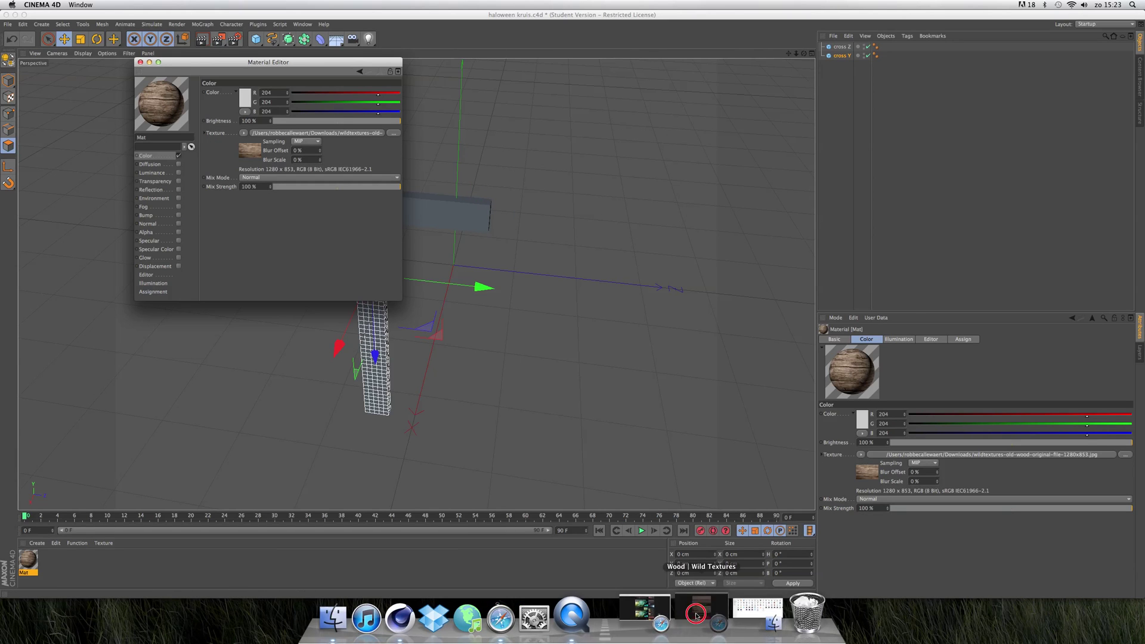
left_click(684, 587)
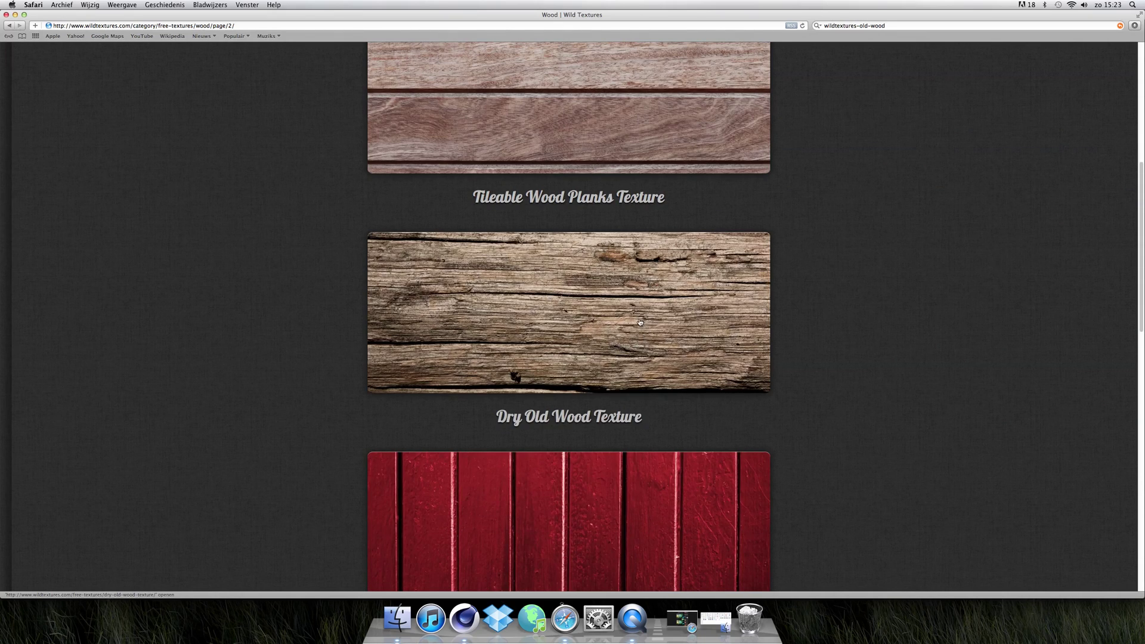
scroll(609, 299, "up", 3)
scroll(596, 293, "up", 2)
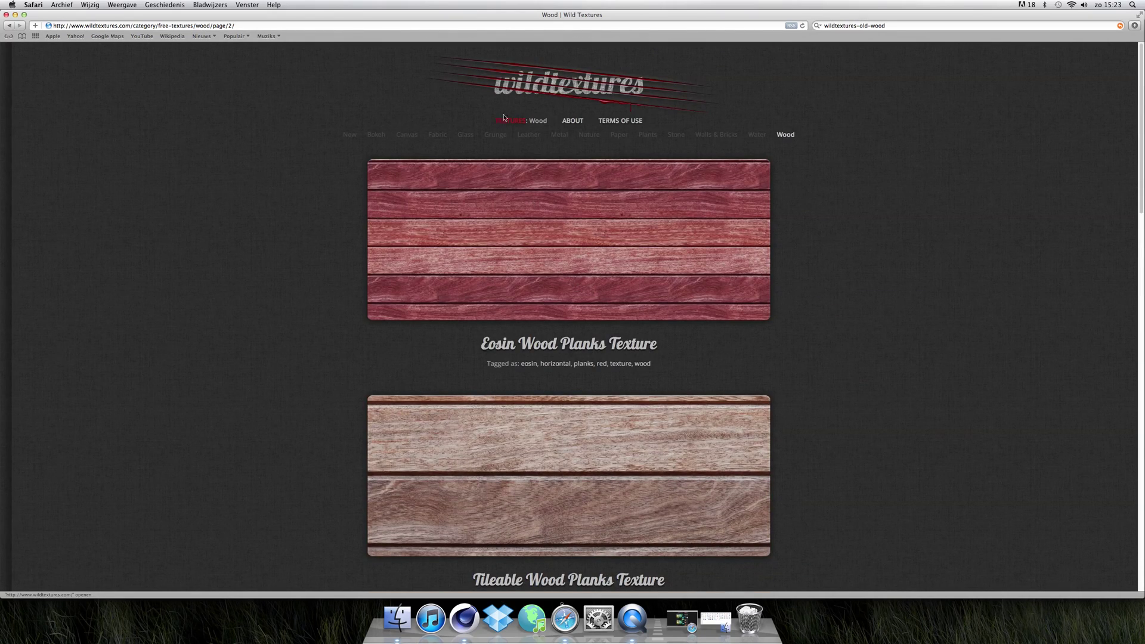
left_click(16, 14)
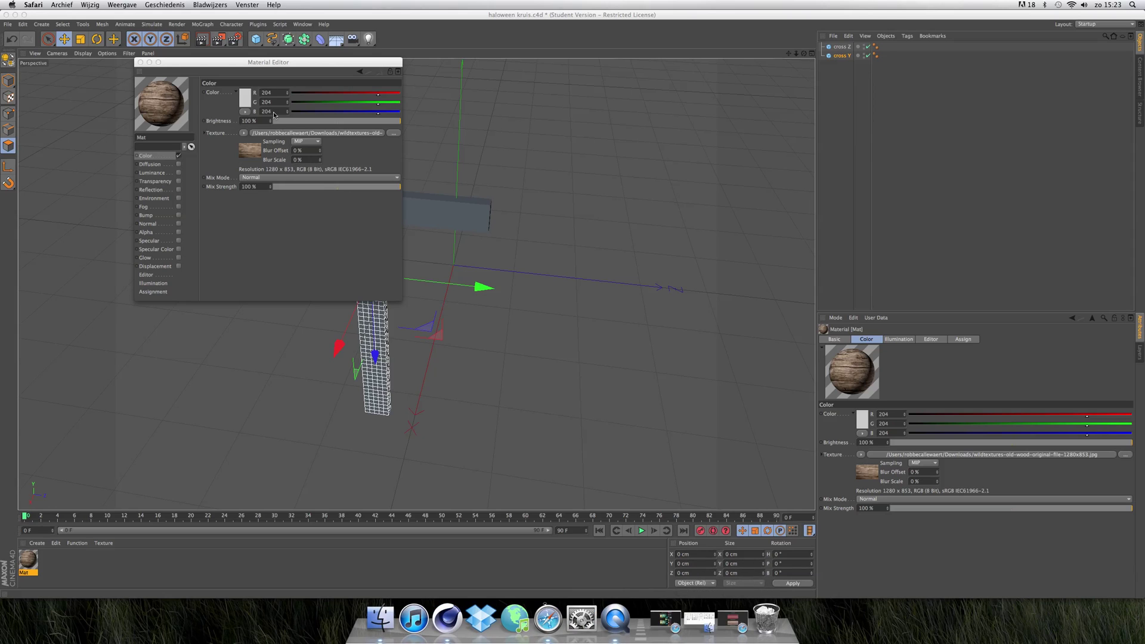
Step: Apply the Mat wood material to cross Z and lower its Tiles V to 0.34
left_click_drag(210, 71, 293, 64)
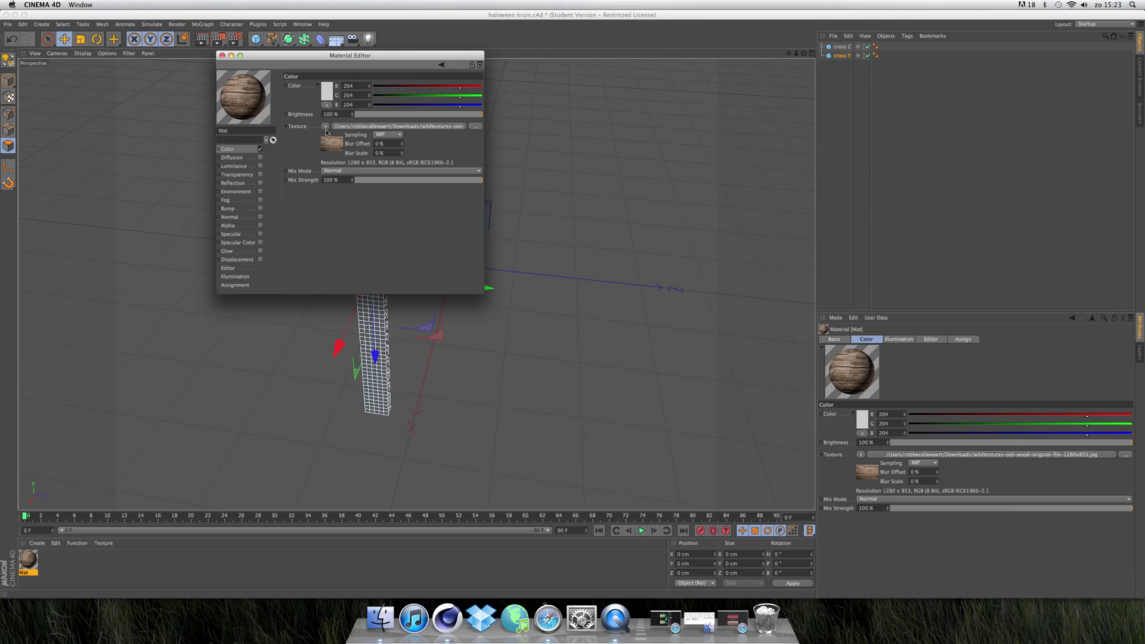
left_click(231, 55)
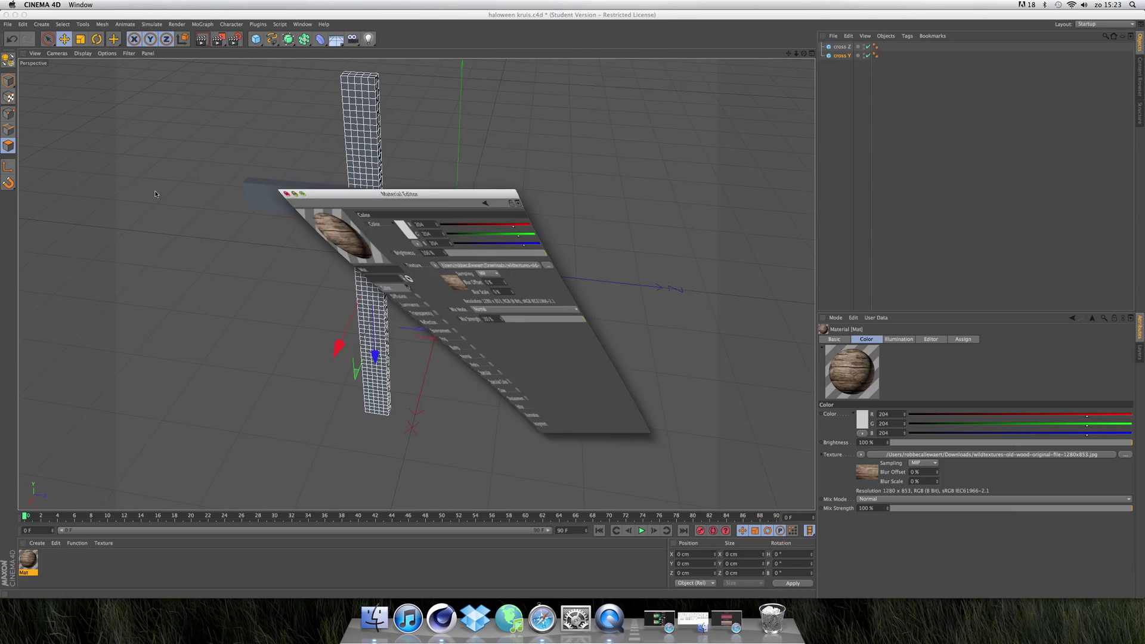
left_click_drag(21, 563, 844, 46)
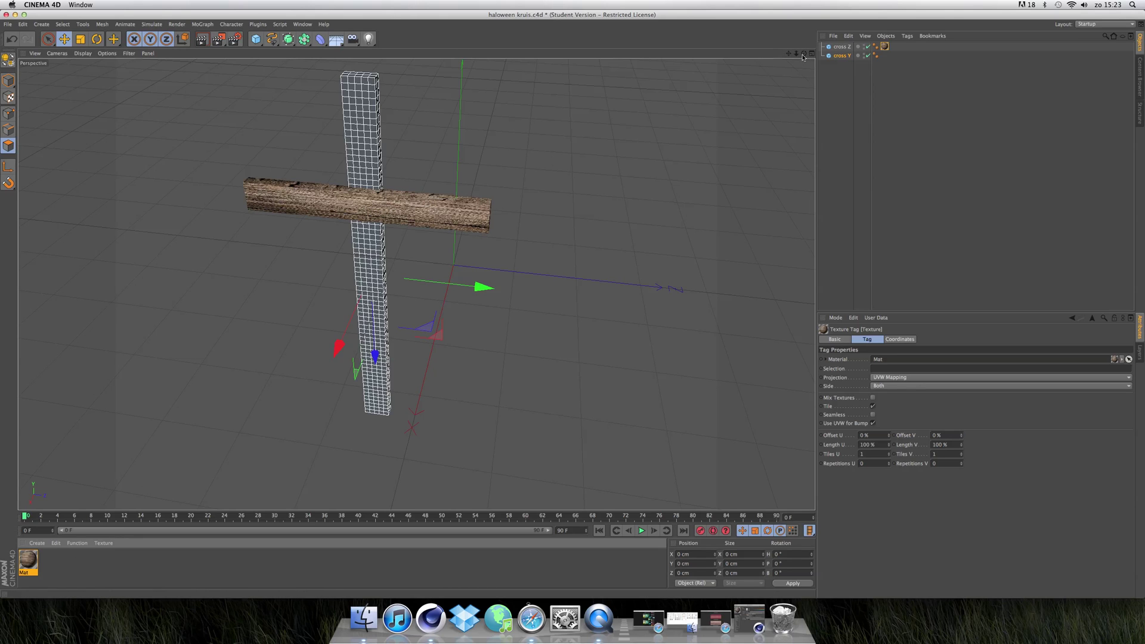
left_click_drag(803, 55, 887, 222)
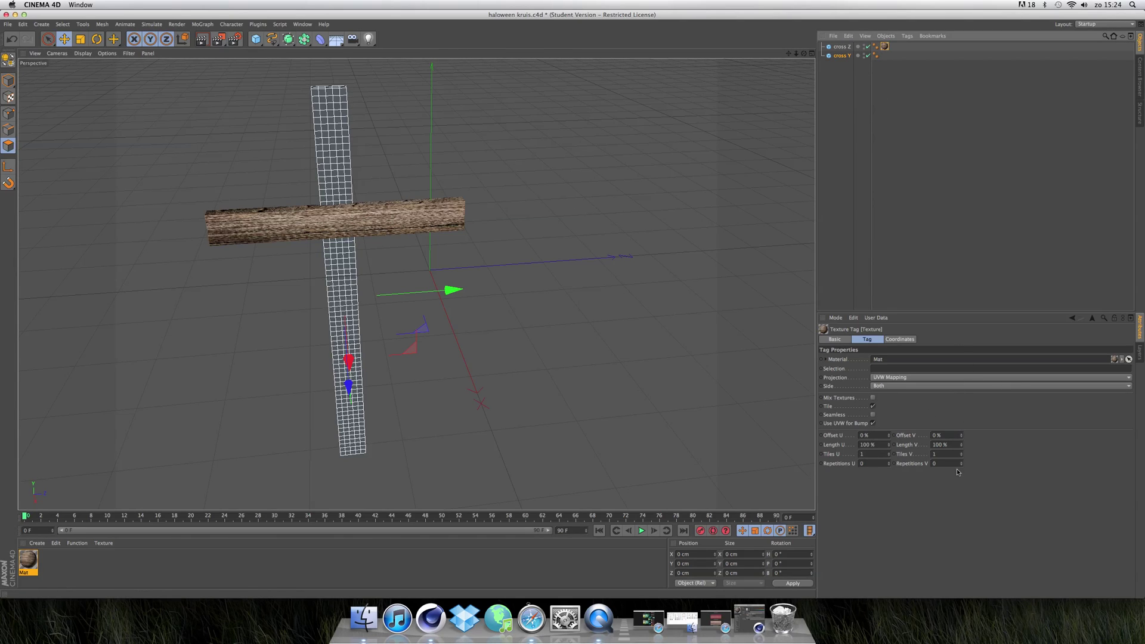
left_click_drag(962, 458, 962, 458)
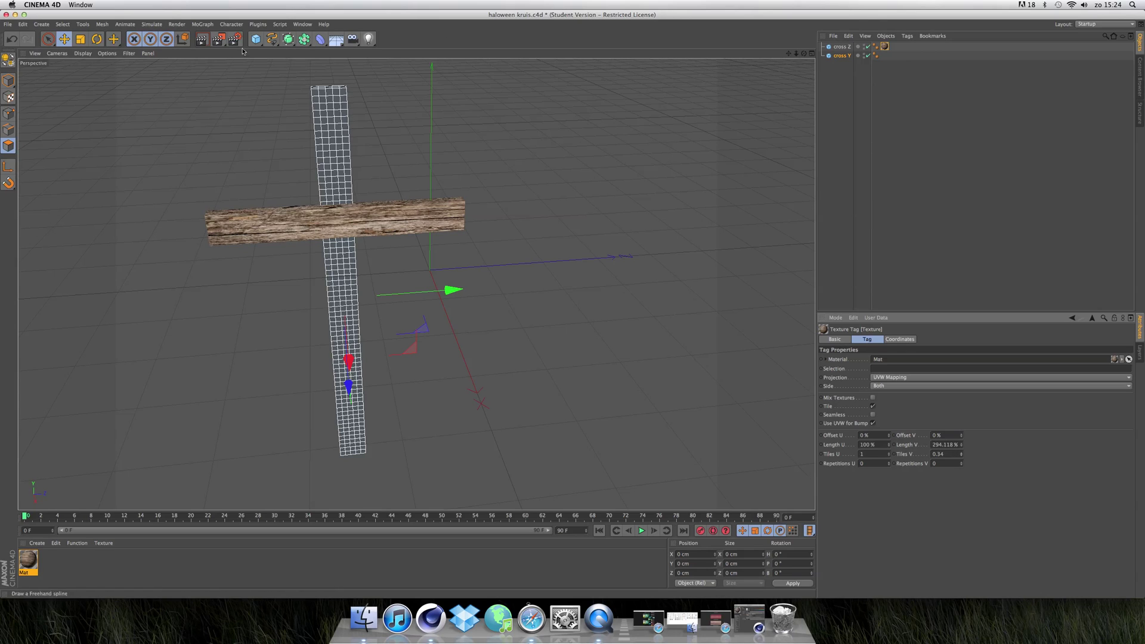
Step: Preview-render the textured cross from the front and side, then reopen the Mat material
left_click(203, 40)
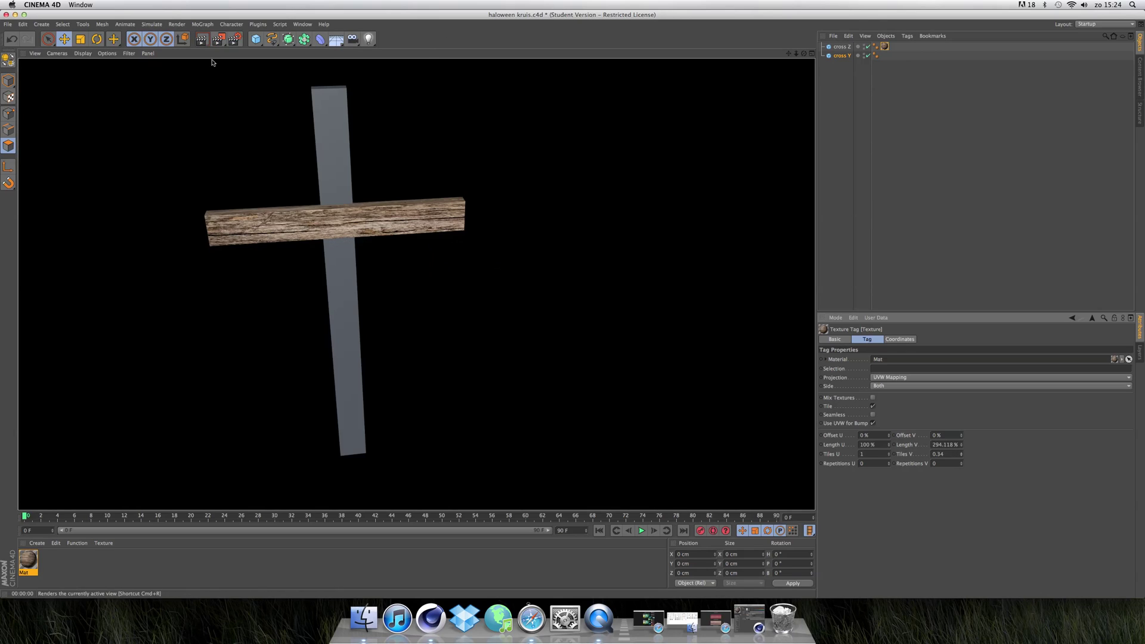
mouse_move(804, 55)
left_mouse_down()
mouse_move(850, 66)
mouse_move(817, 60)
mouse_move(832, 45)
mouse_move(804, 55)
left_mouse_up()
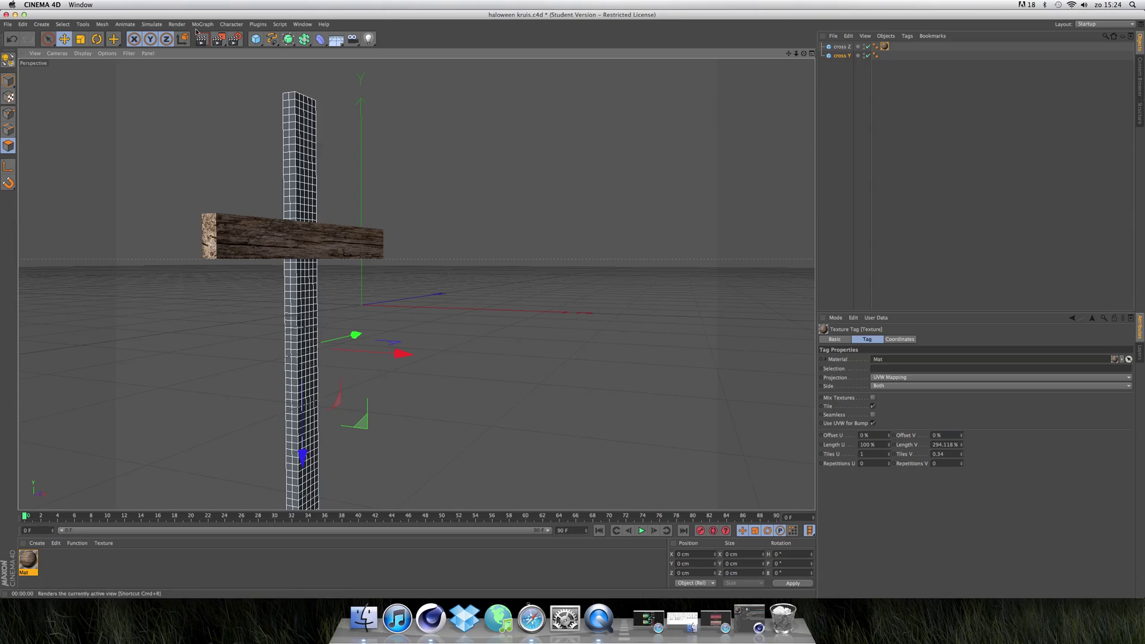
left_click(208, 43)
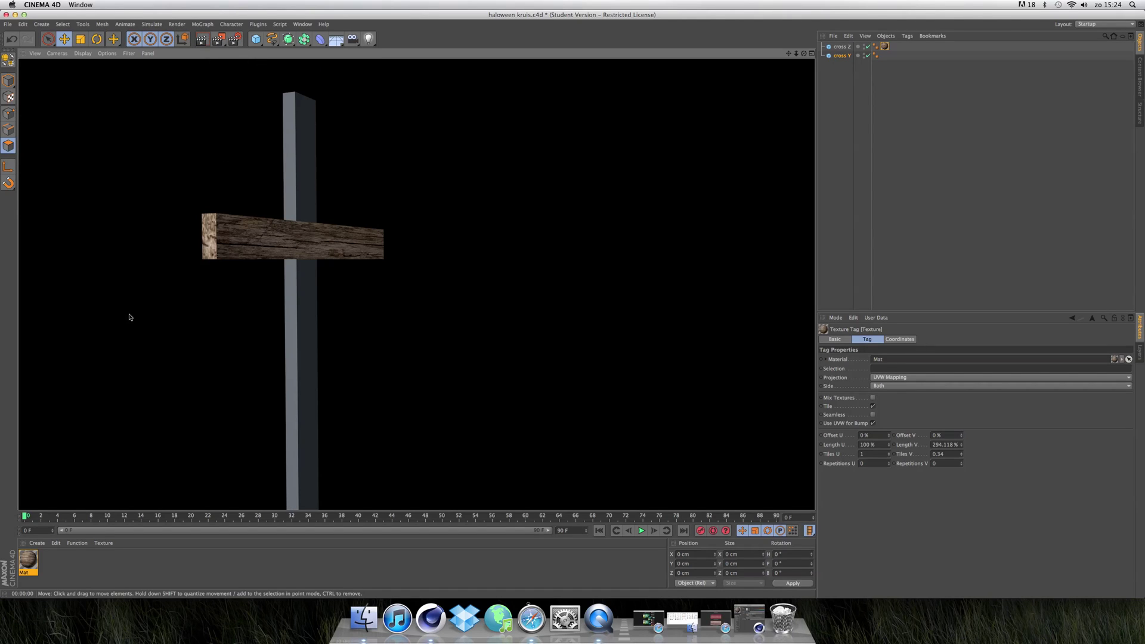
double_click(34, 562)
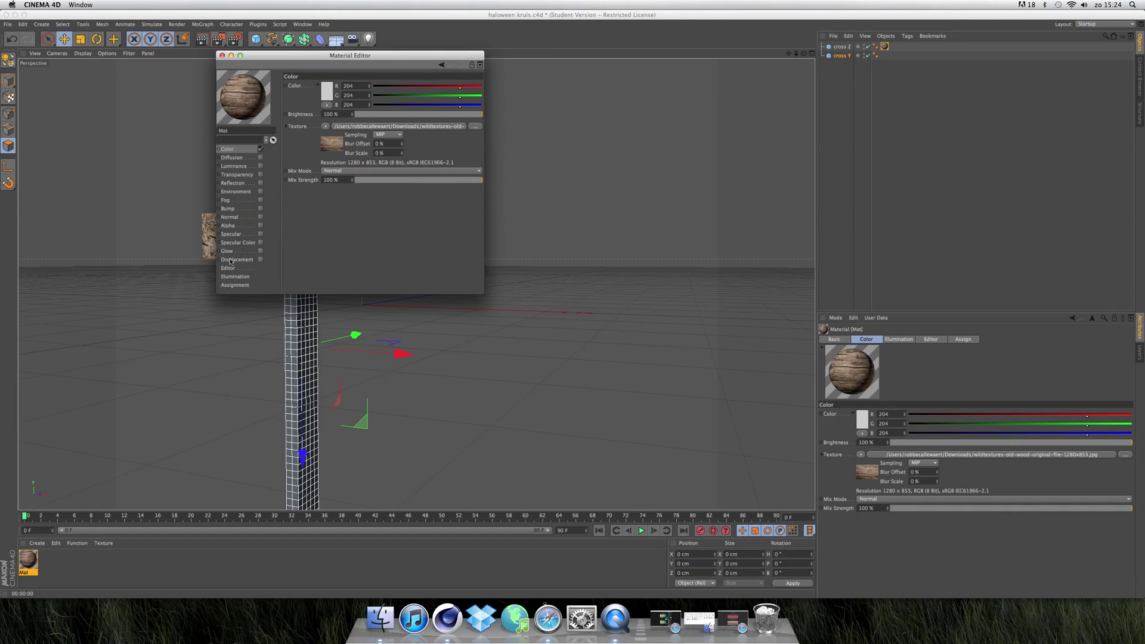
Step: Enable Bump on Mat using the old-wood JPG at 38% strength, then apply Mat to cross Y
left_click(261, 209)
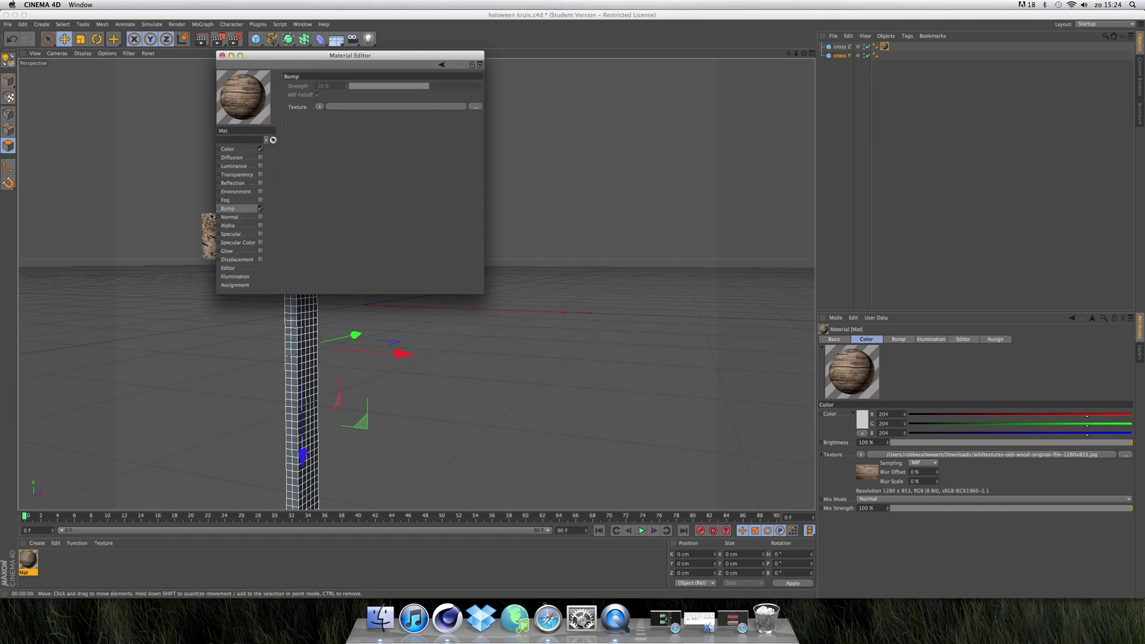
left_click(475, 106)
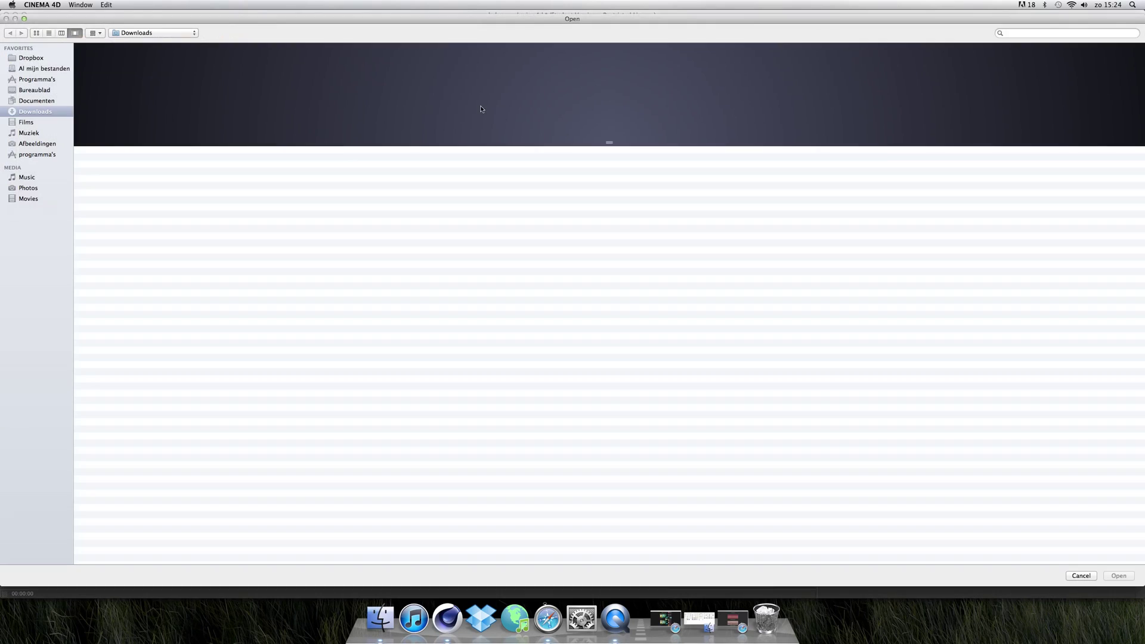
double_click(135, 159)
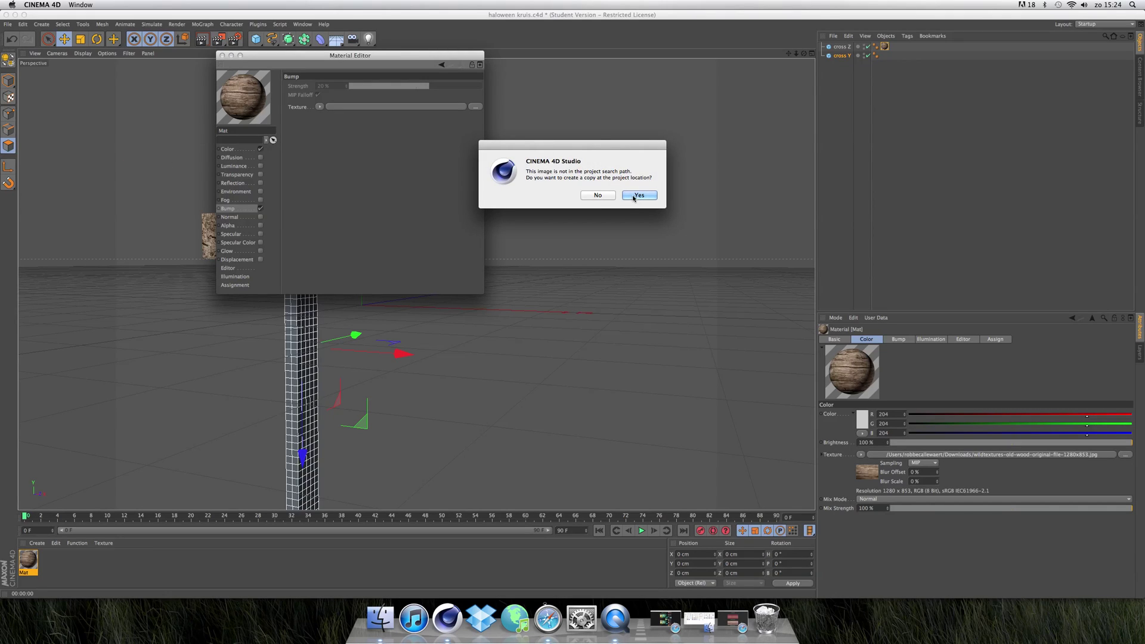
left_click(597, 197)
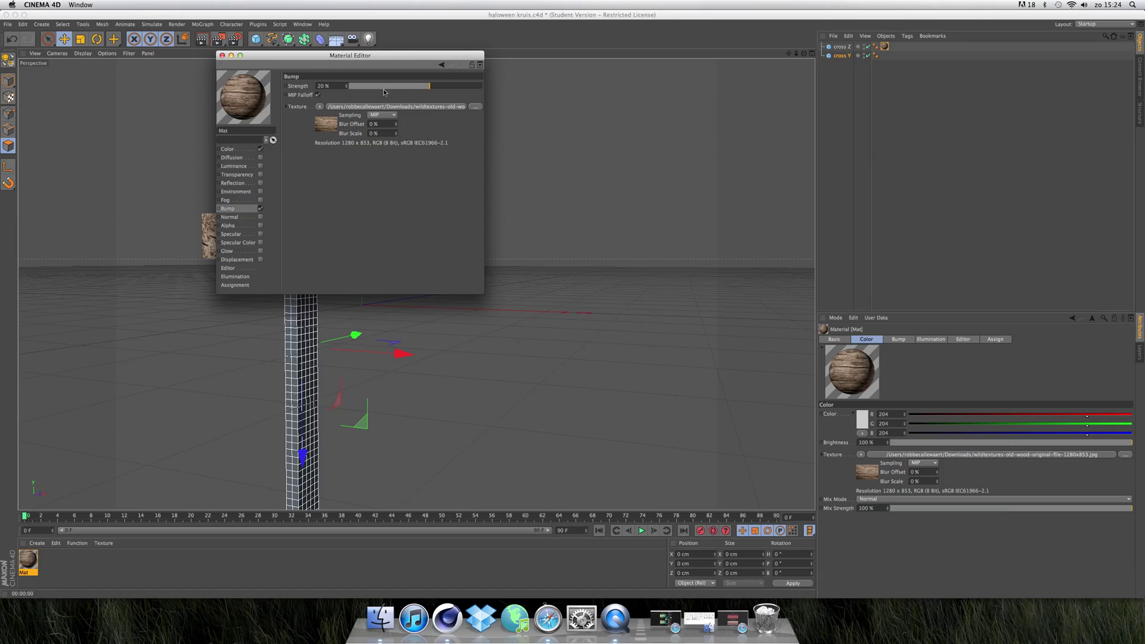
left_click_drag(431, 89, 443, 87)
left_click(222, 55)
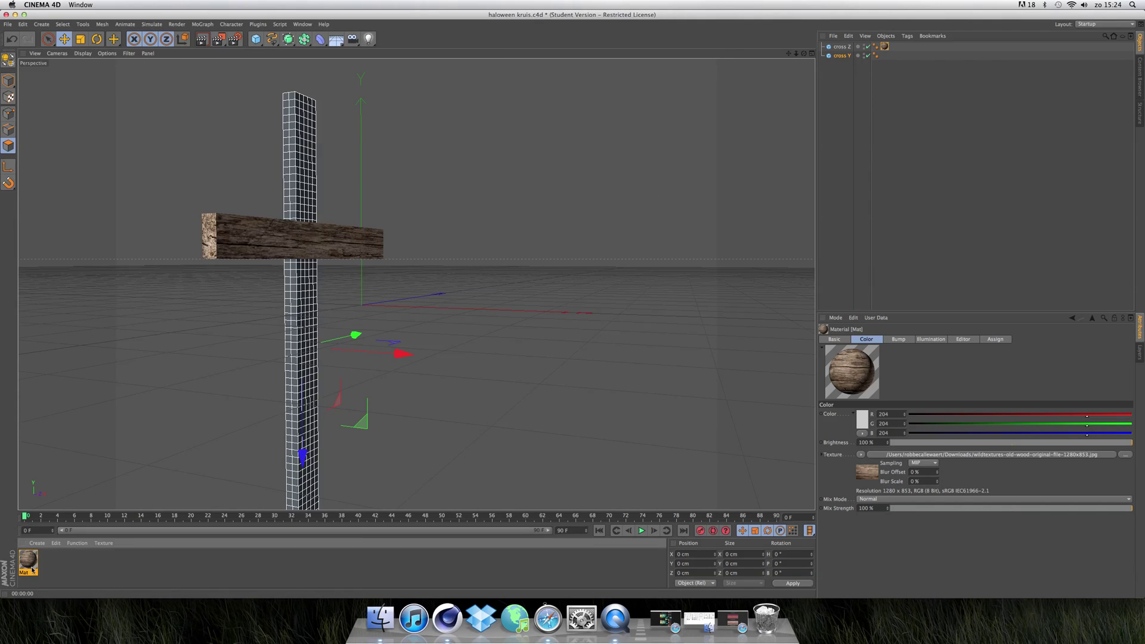
left_click_drag(30, 566, 937, 55)
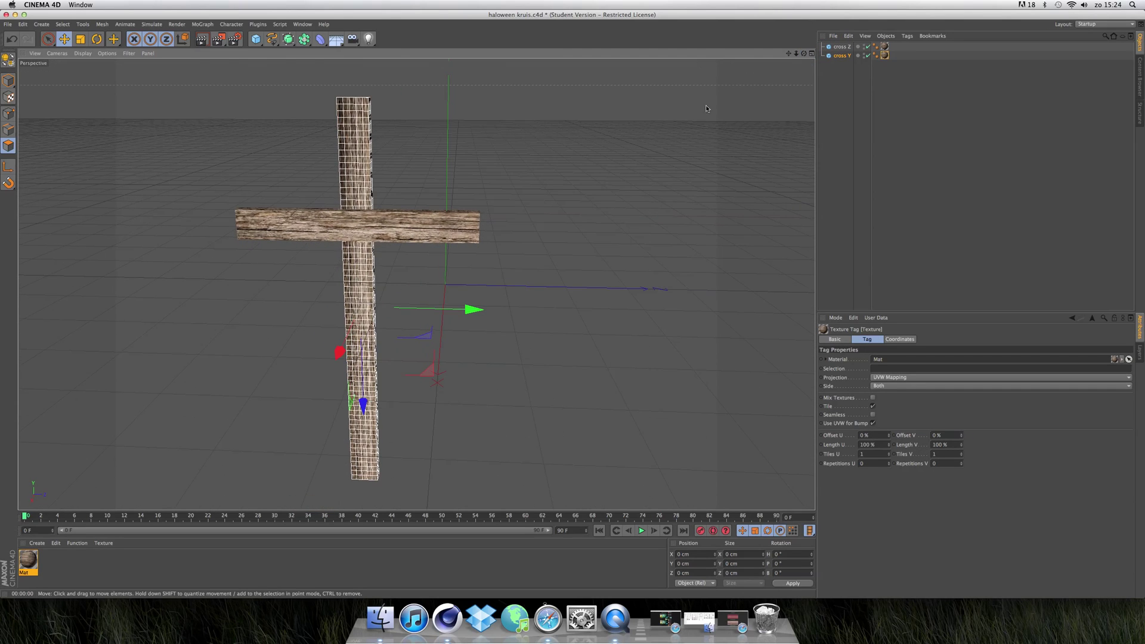
Step: Set cross Y's texture tag Tiles V to 0.33, making Length V 303.03%
left_click(891, 62)
left_click(884, 55)
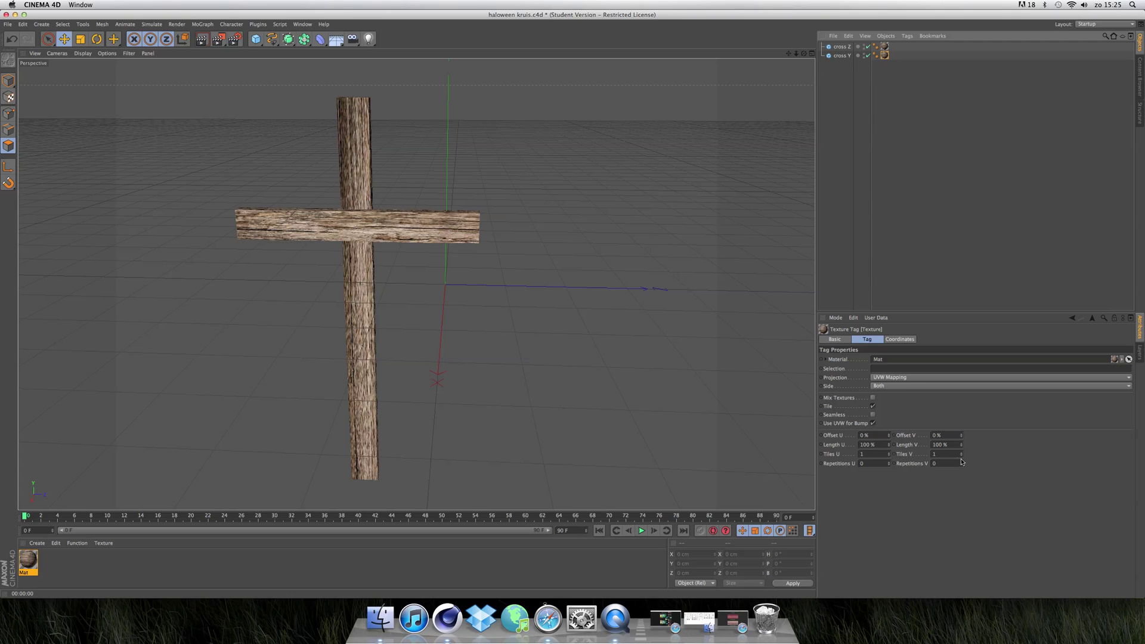
left_click_drag(962, 456, 962, 458)
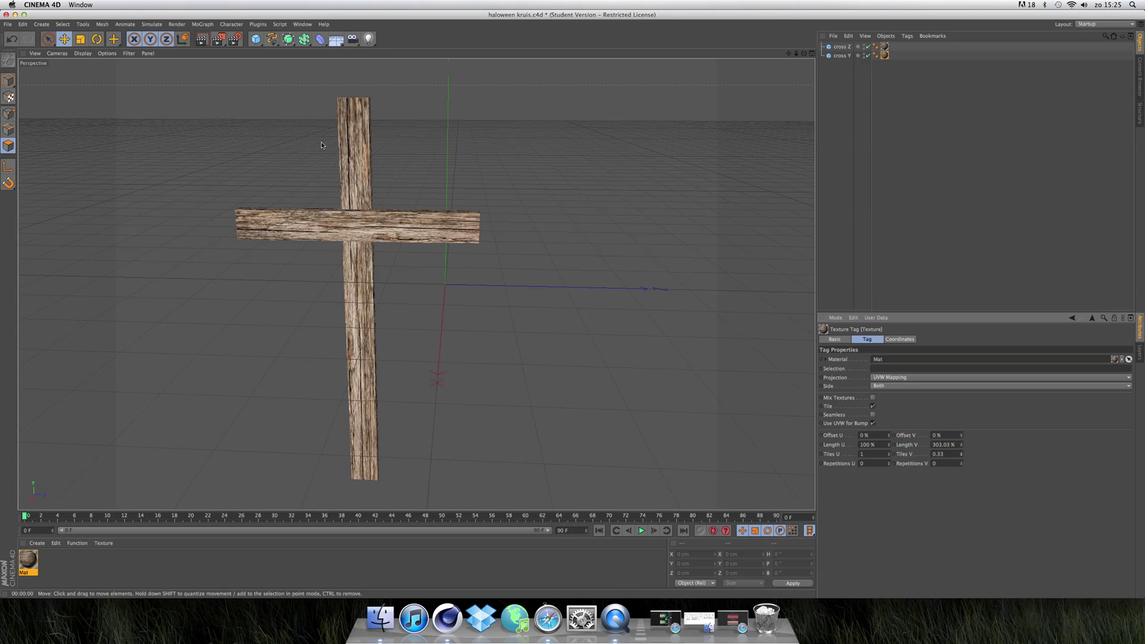
Step: Preview-render the wood-textured cross from four different orbit angles
left_click(200, 40)
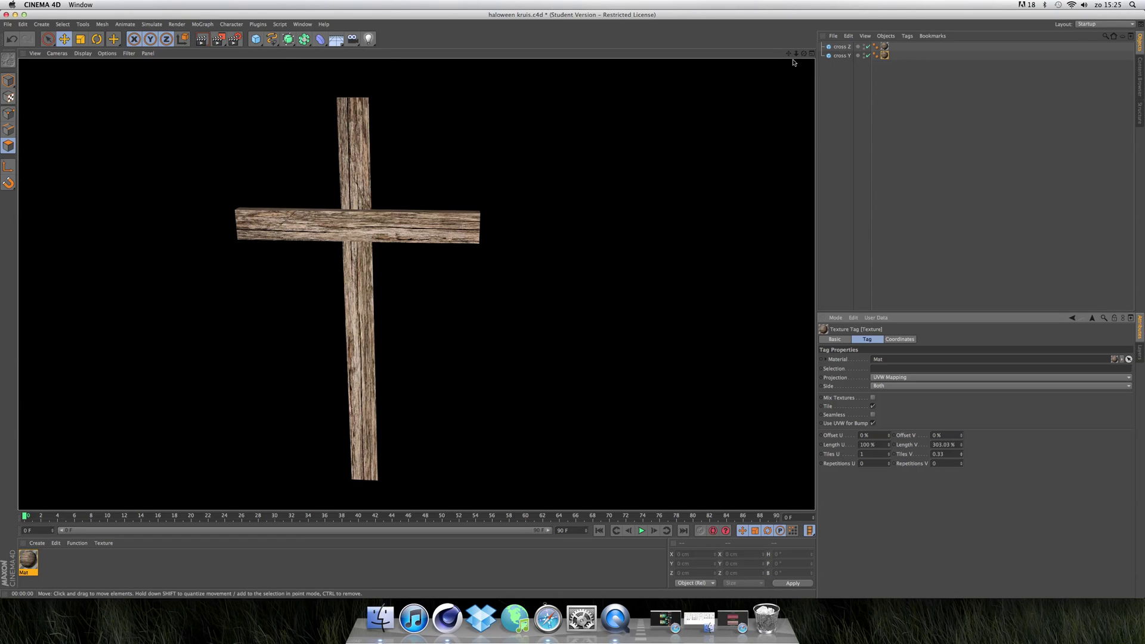
left_click_drag(805, 54, 964, 421)
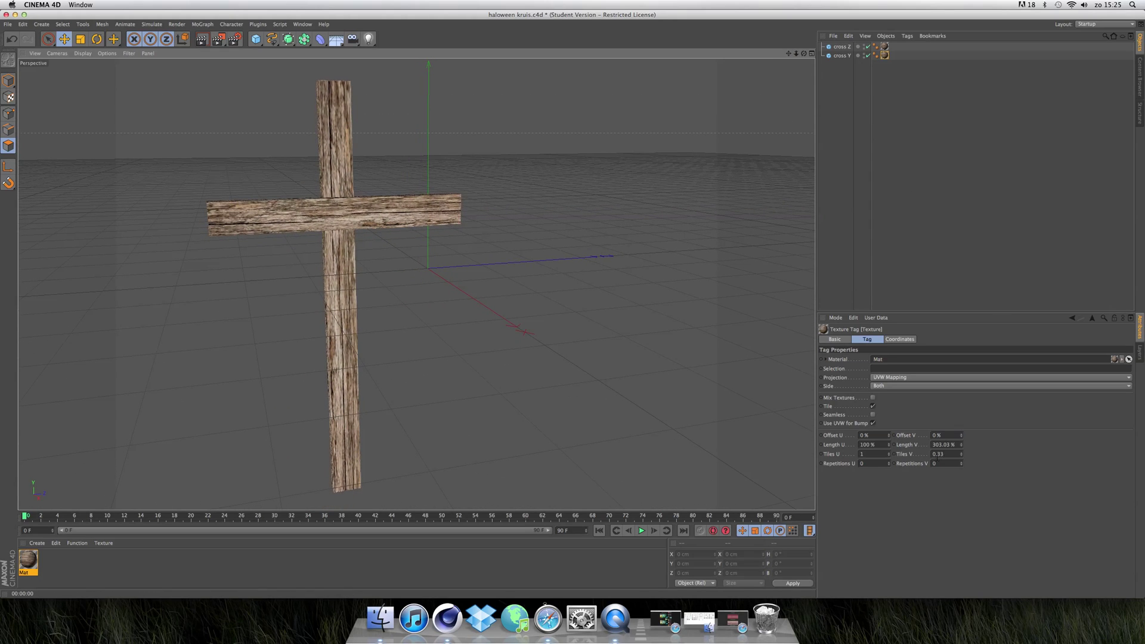
left_click(201, 38)
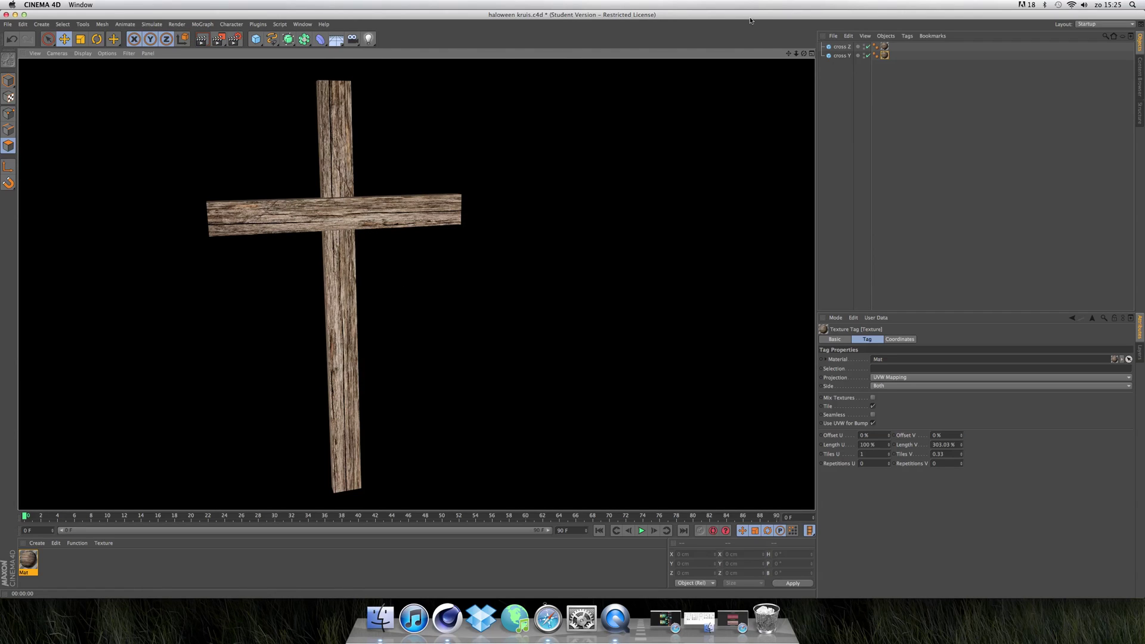
left_click_drag(804, 53, 127, 118)
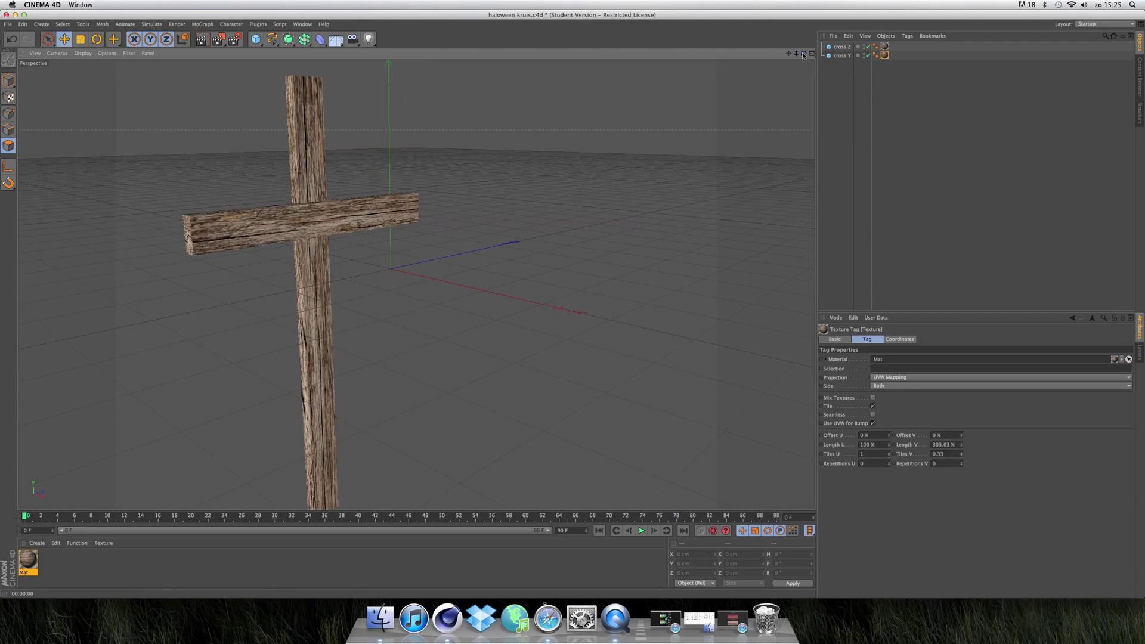
left_click(208, 39)
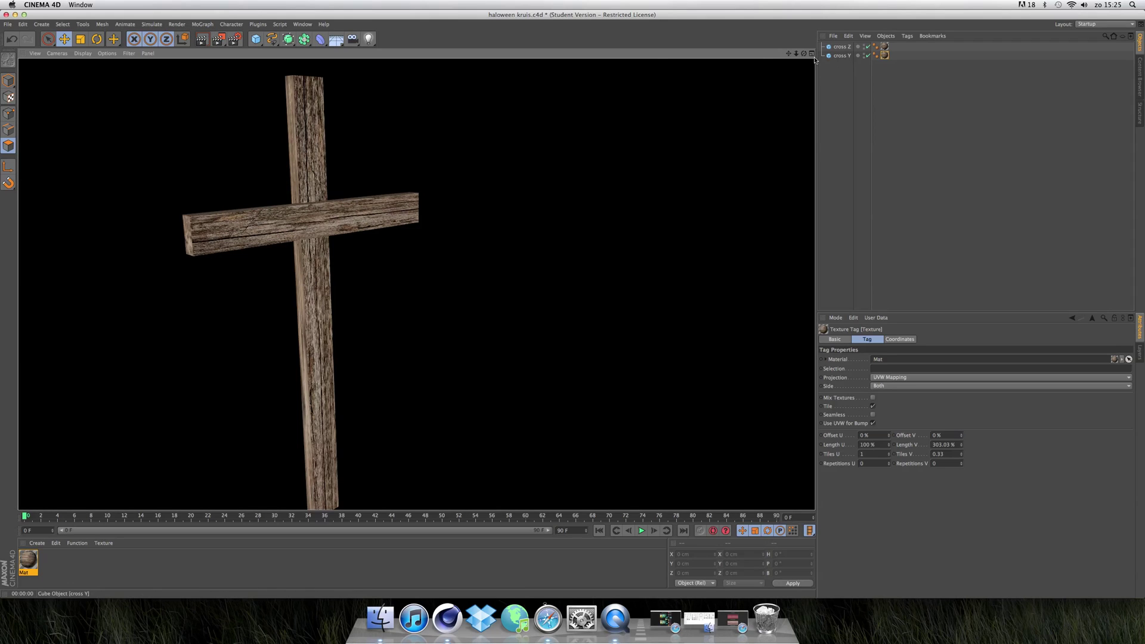
mouse_move(803, 53)
left_mouse_down()
mouse_move(414, 284)
mouse_move(802, 58)
left_mouse_up()
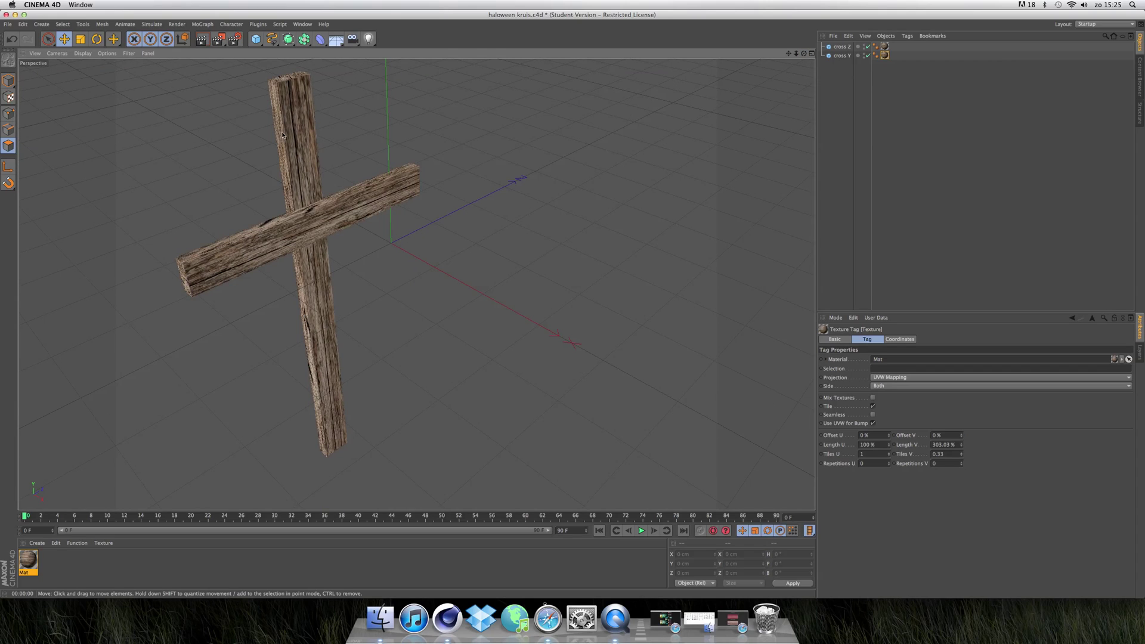
left_click(204, 43)
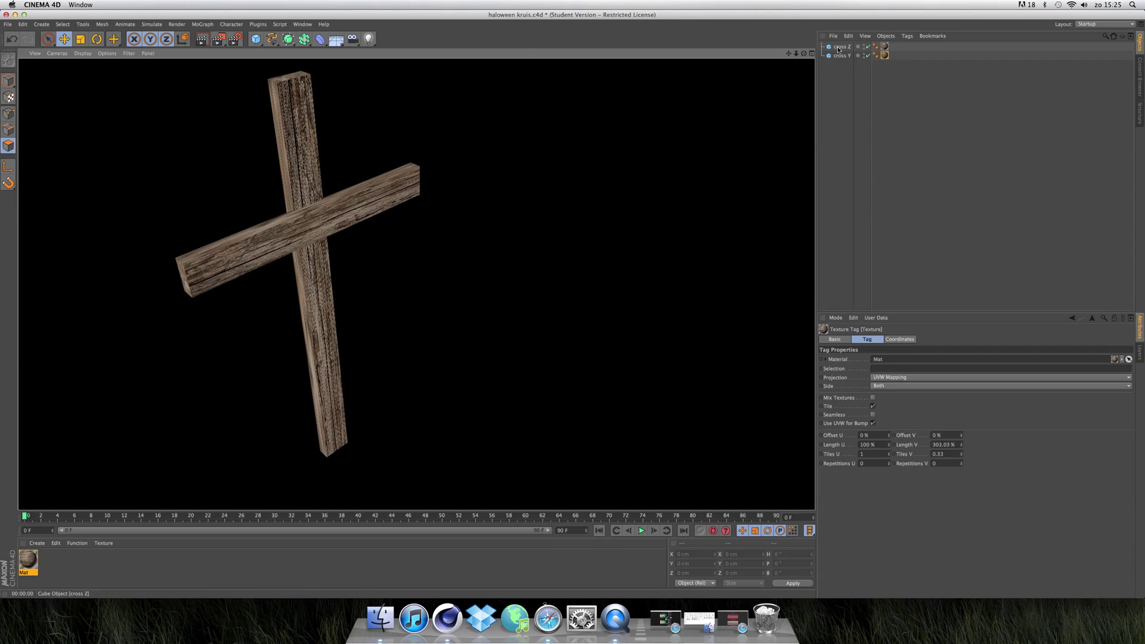
Step: Orbit toward the cross's front, select both cross Z and cross Y, and switch to four-view layout
left_click_drag(804, 53, 416, 284)
left_click_drag(804, 54, 752, 56)
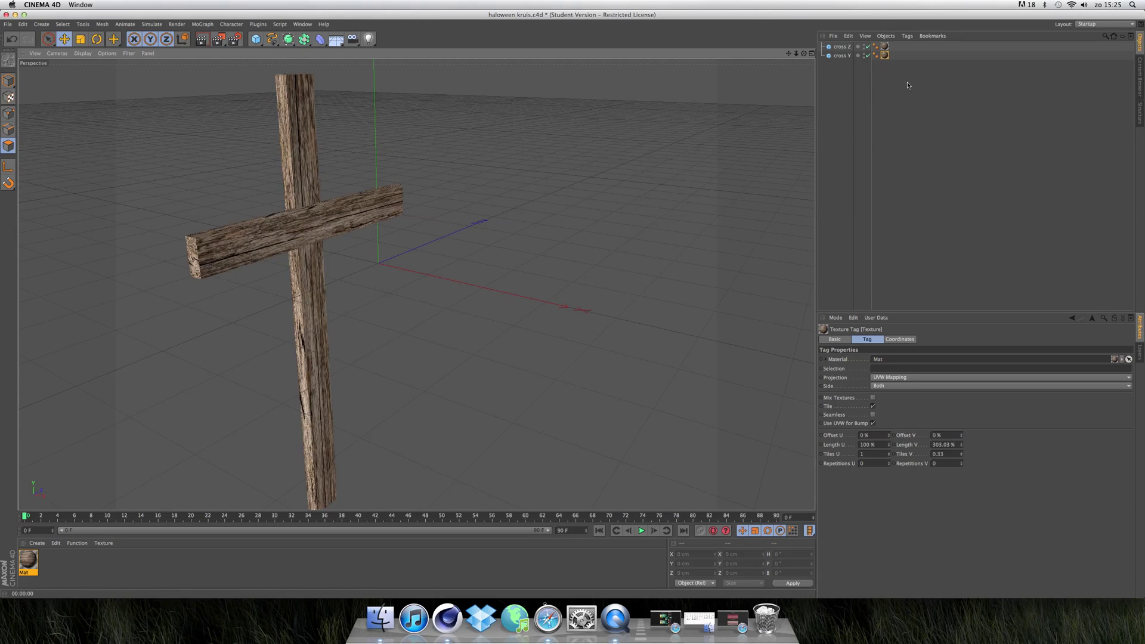
left_click_drag(907, 81, 779, 45)
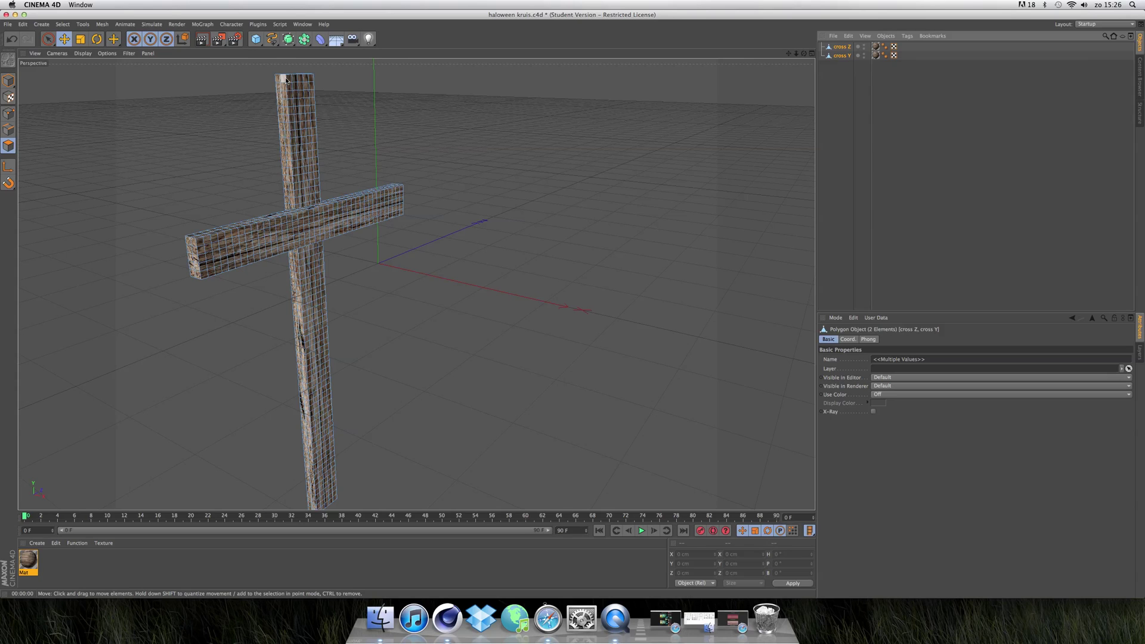
left_click(810, 54)
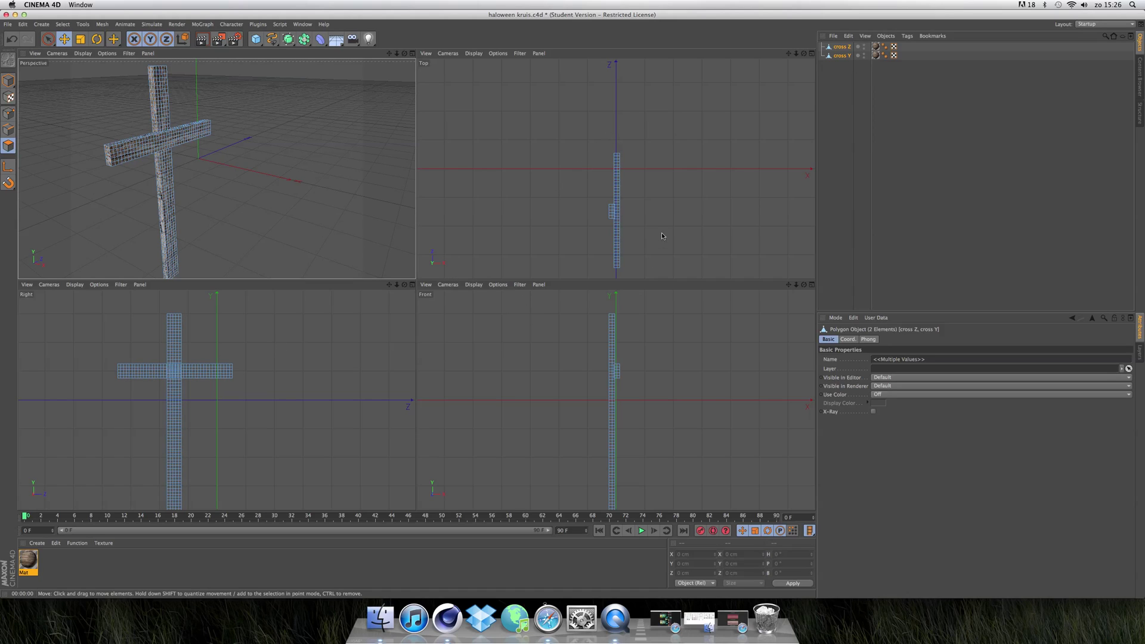
Step: Frame the front view, select cross Y alone, and hide cross Z in the viewports
scroll(654, 209, "down", 2)
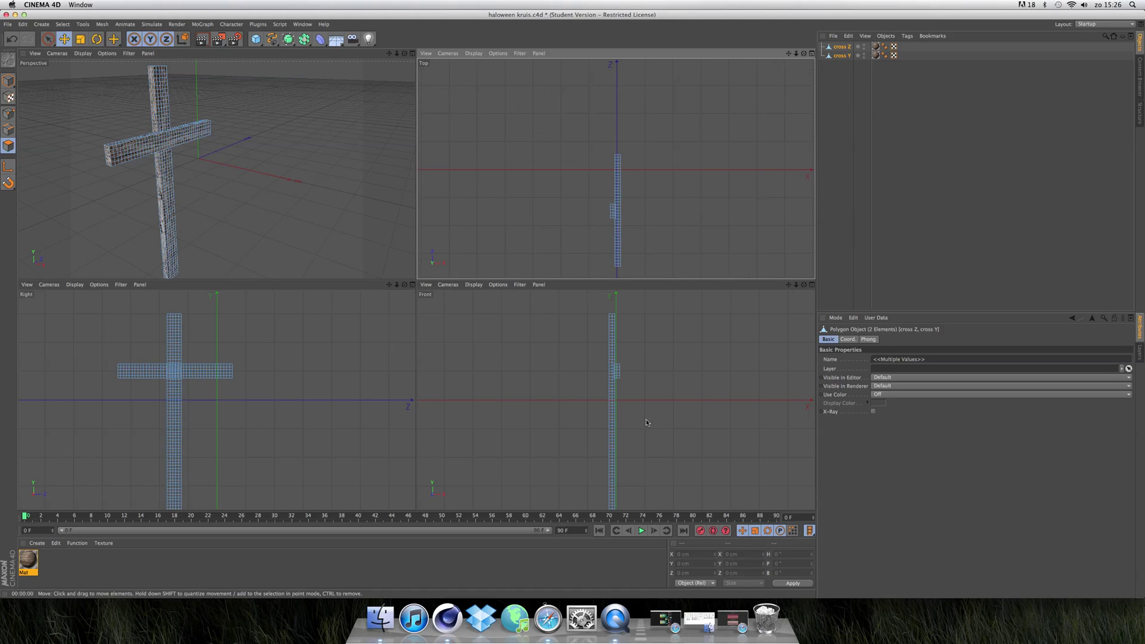
middle_click_drag(623, 409, 616, 399, "alt")
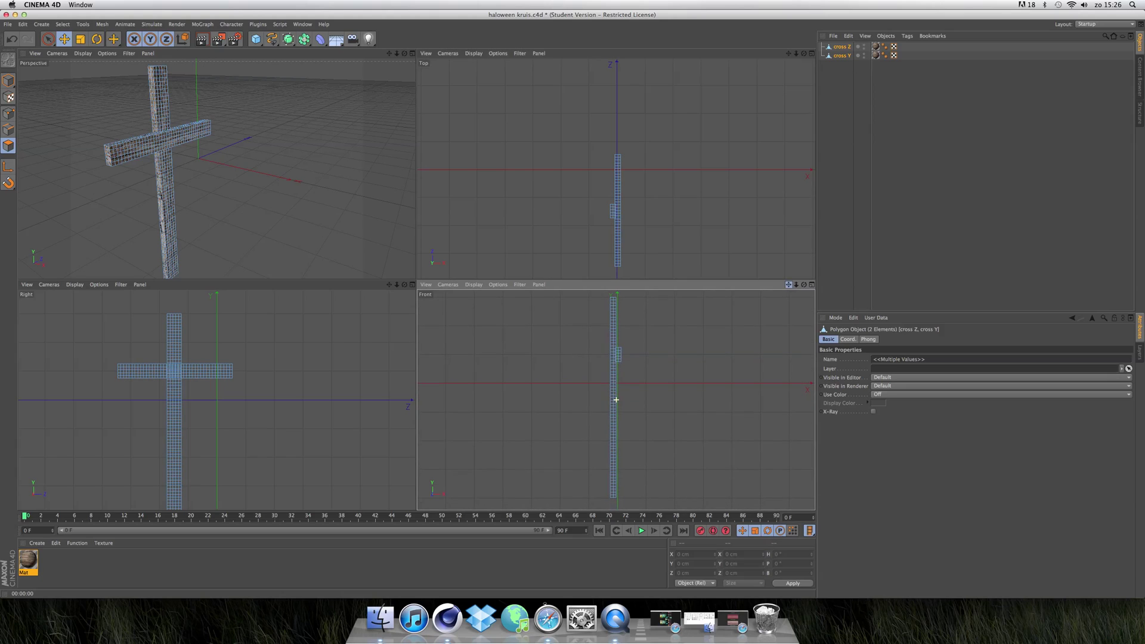
left_click(837, 56)
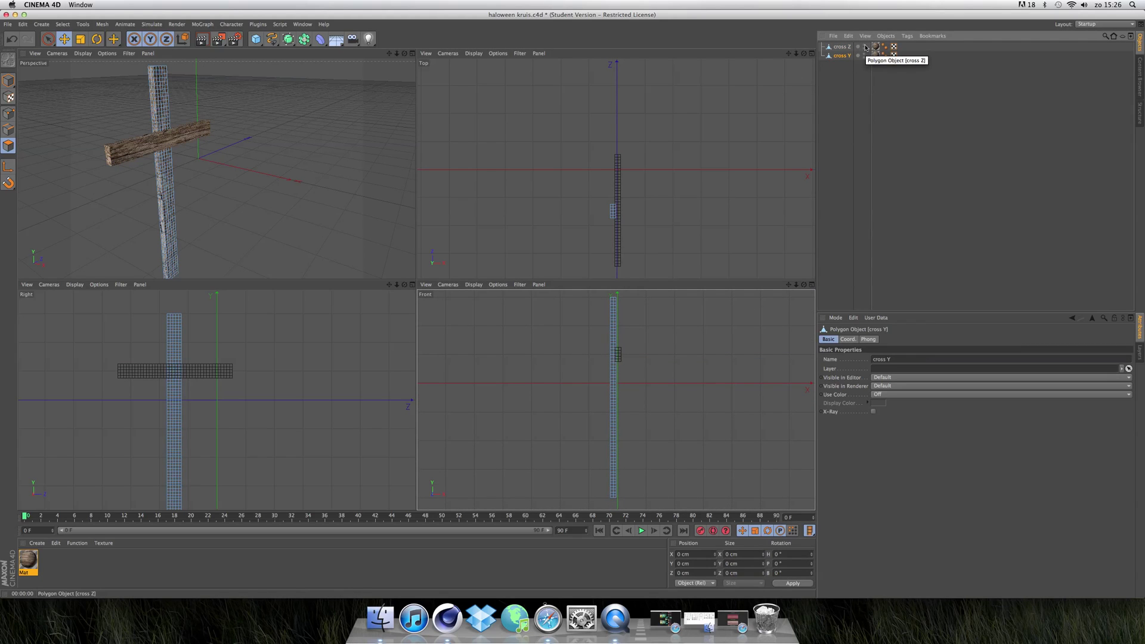
left_click(863, 46)
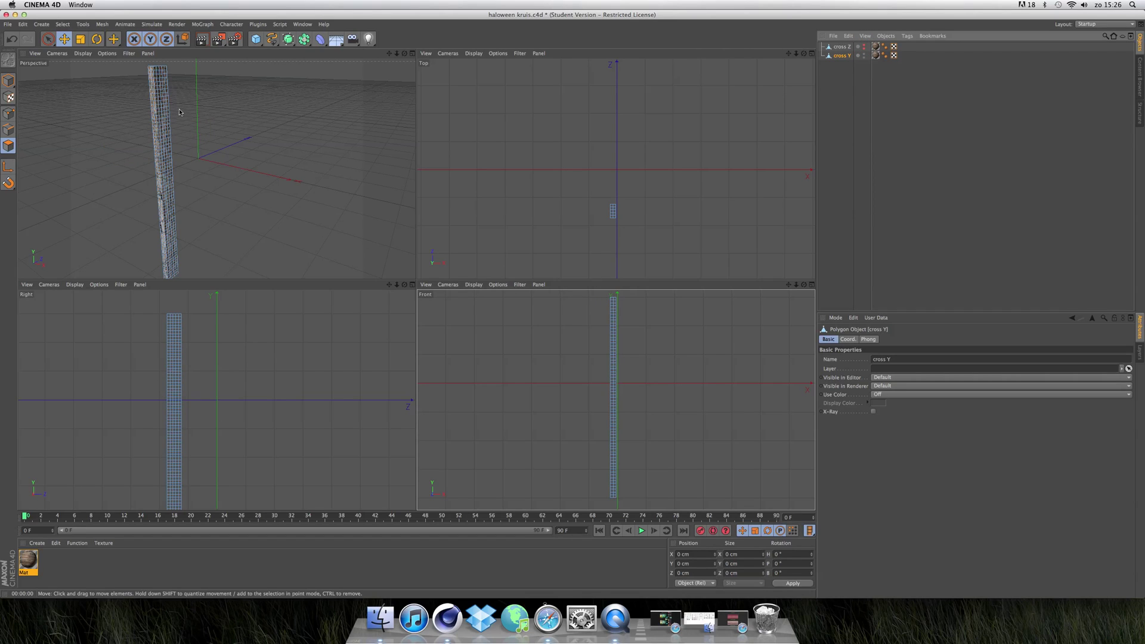
Step: Paint-select the post's lower polygons with Live Selection and select the Mat material
left_click(50, 40)
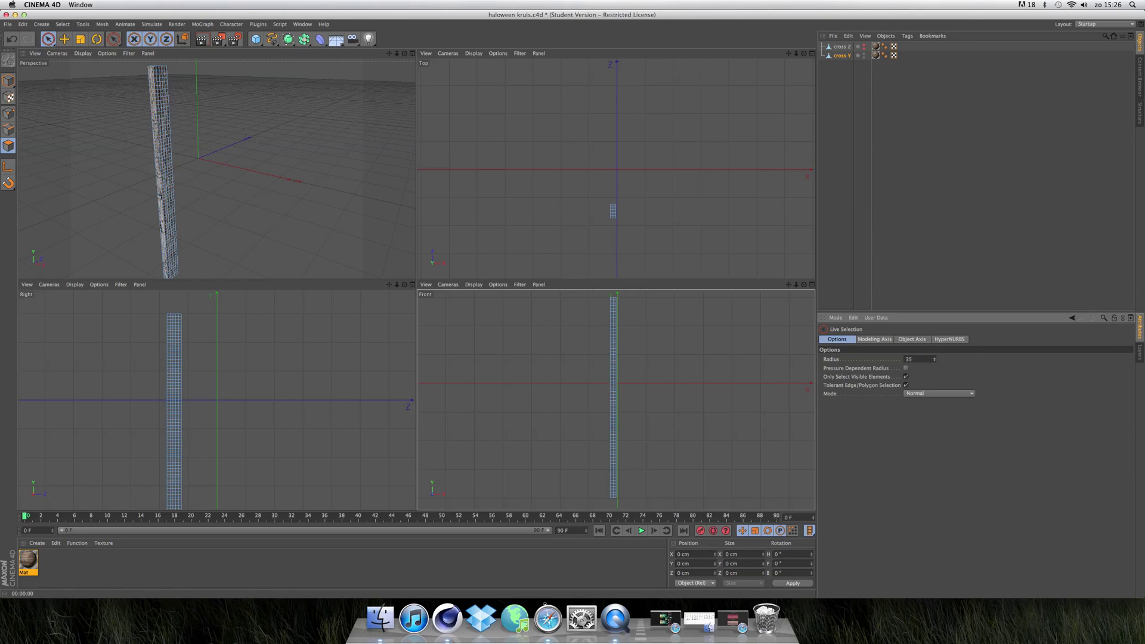
mouse_move(612, 483)
left_mouse_down()
mouse_move(637, 355)
mouse_move(636, 341)
mouse_move(616, 367)
mouse_move(608, 357)
mouse_move(614, 297)
left_mouse_up()
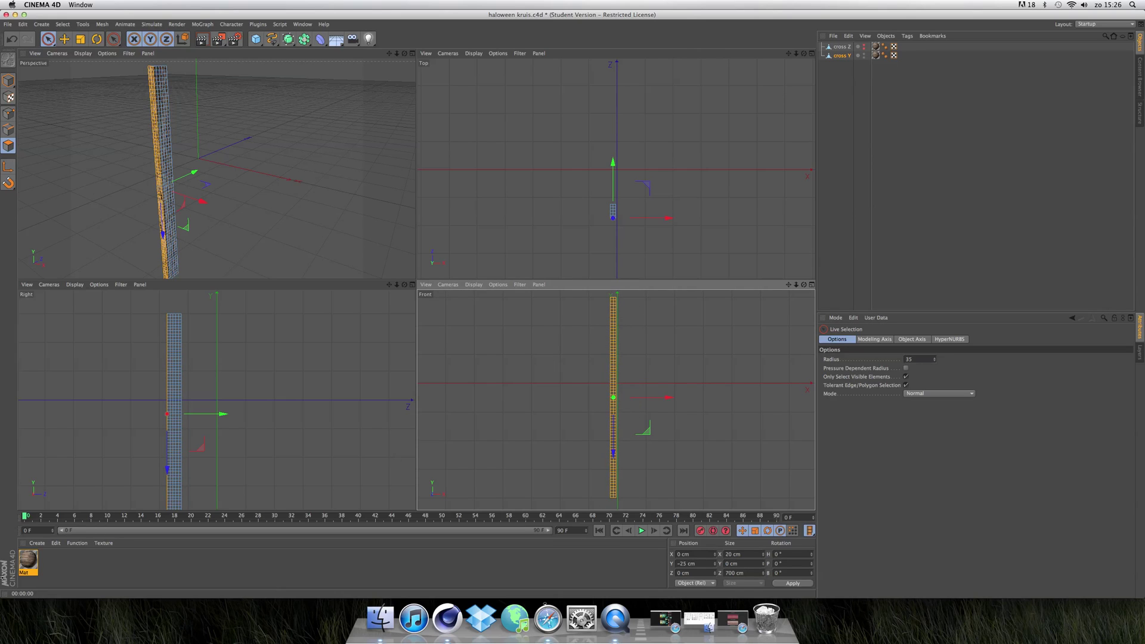
left_click(22, 566)
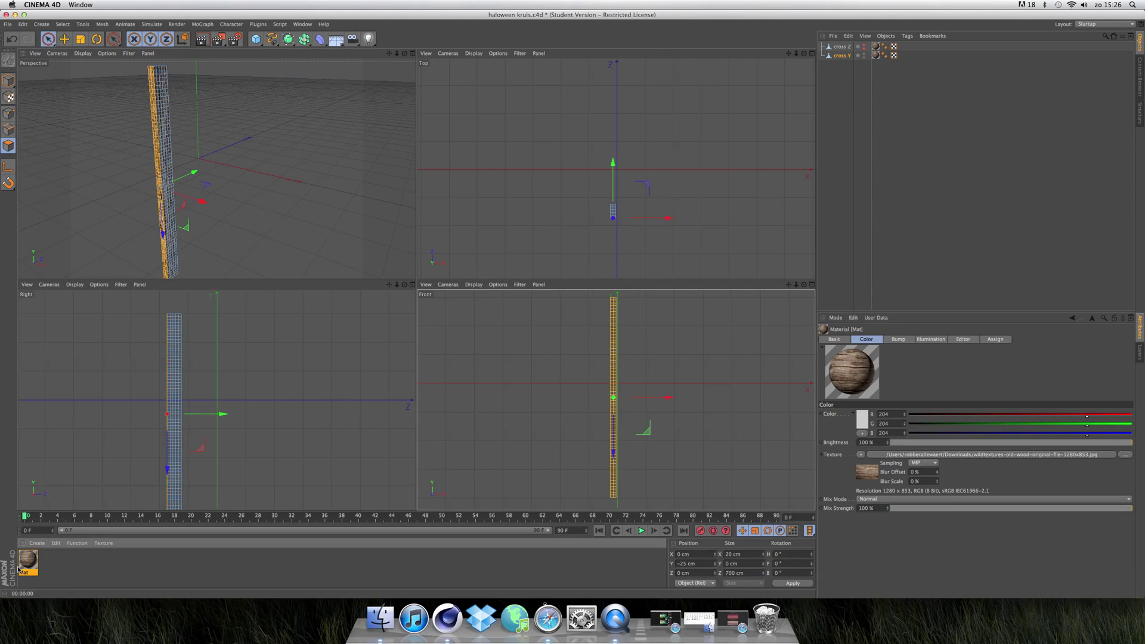
Step: Duplicate the Mat wood material and drag the copy onto cross Y's selected polygons
key("super+c")
key("super+v")
double_click(48, 561)
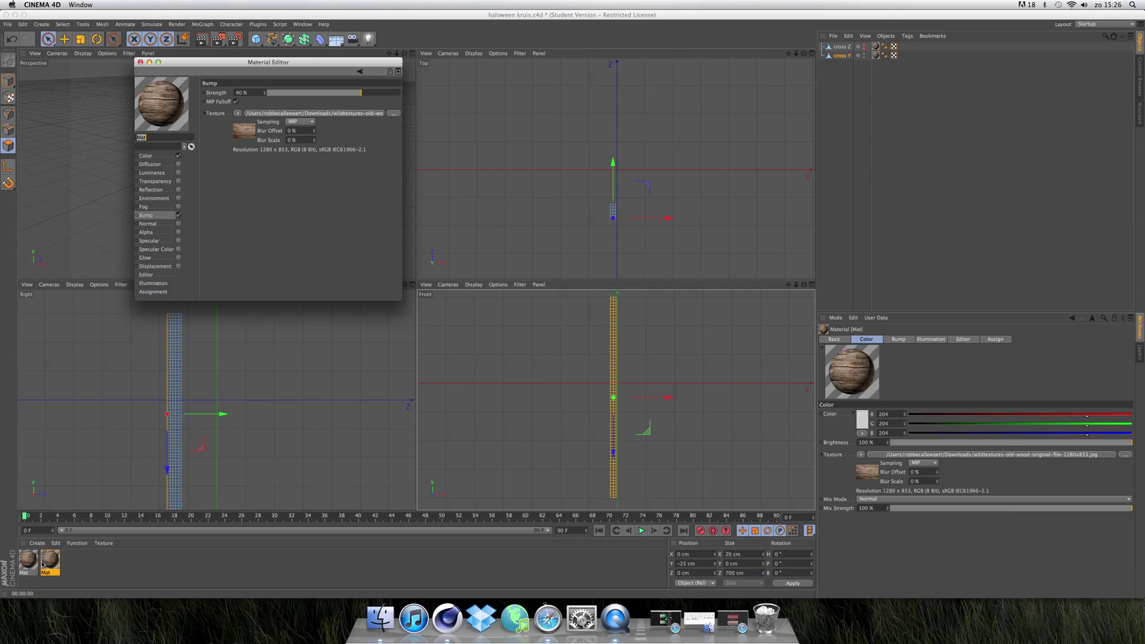
left_click(876, 55)
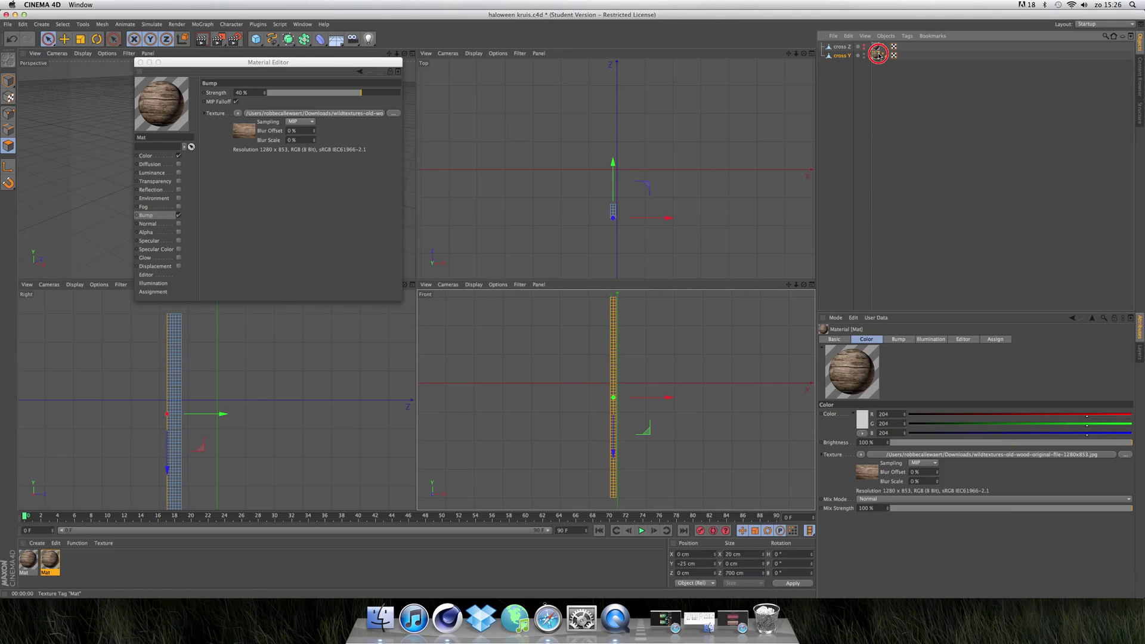
double_click(877, 55)
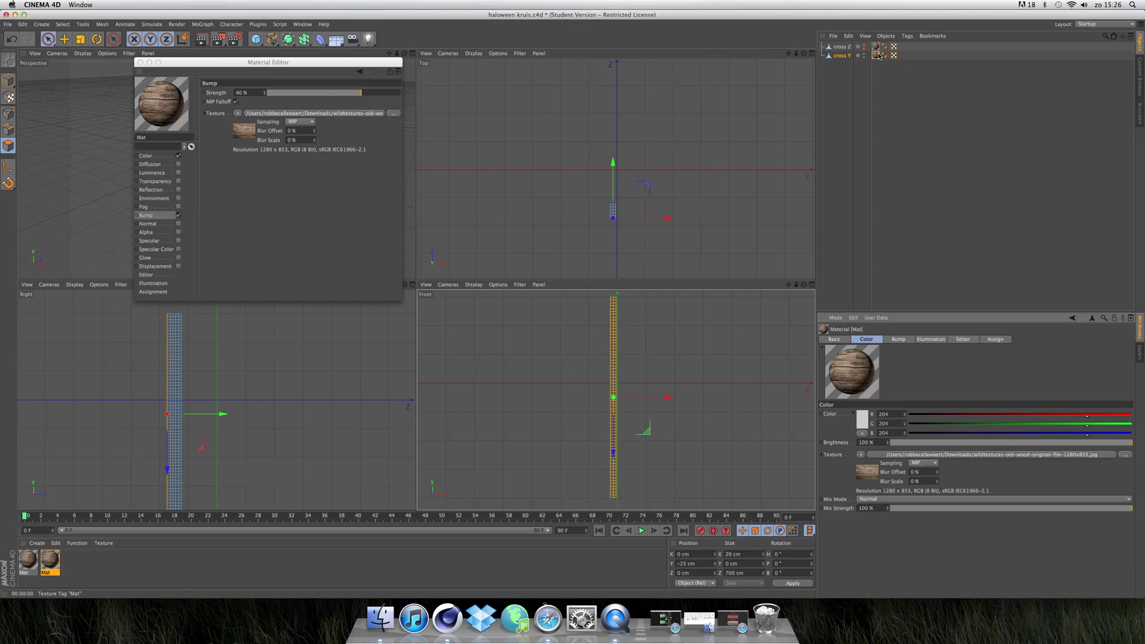
double_click(28, 560)
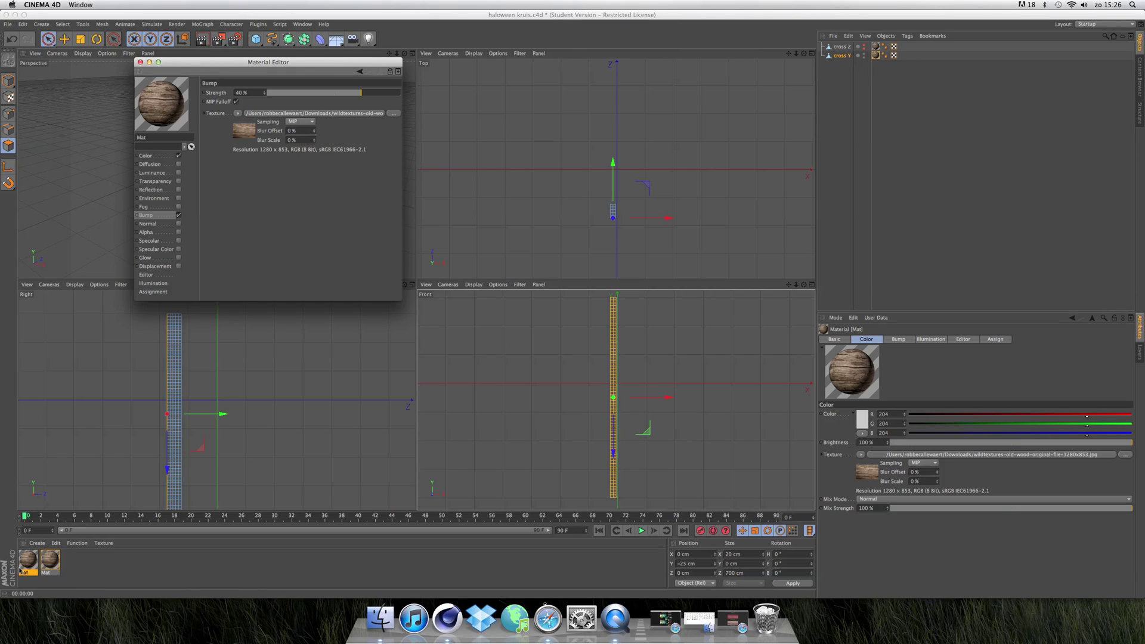
double_click(56, 554)
left_click(140, 62)
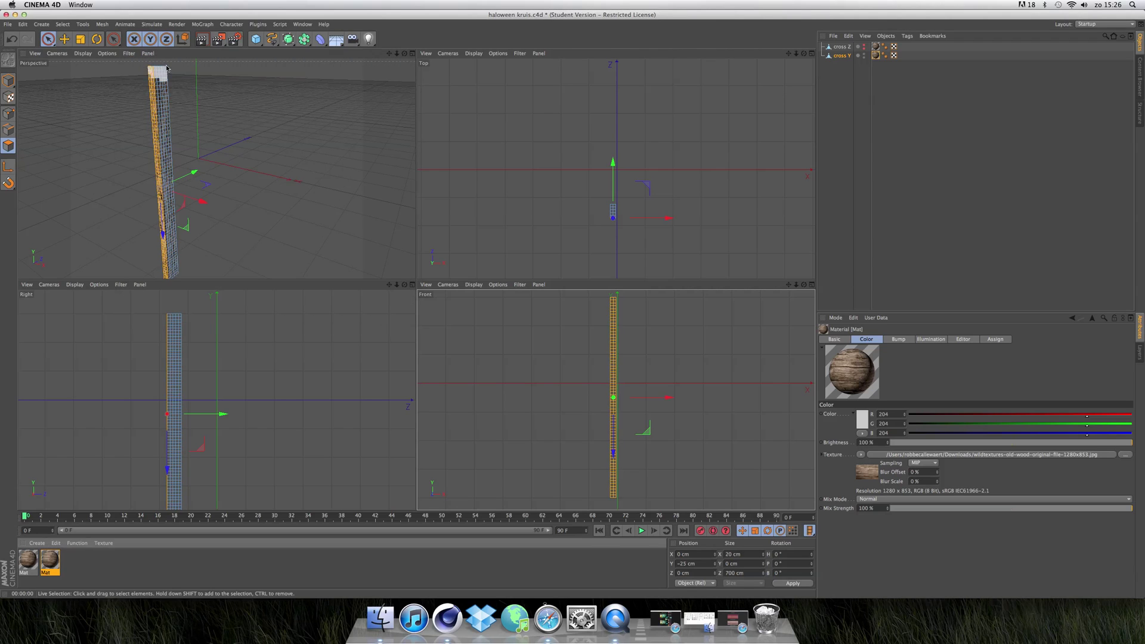
left_click_drag(39, 562, 161, 212)
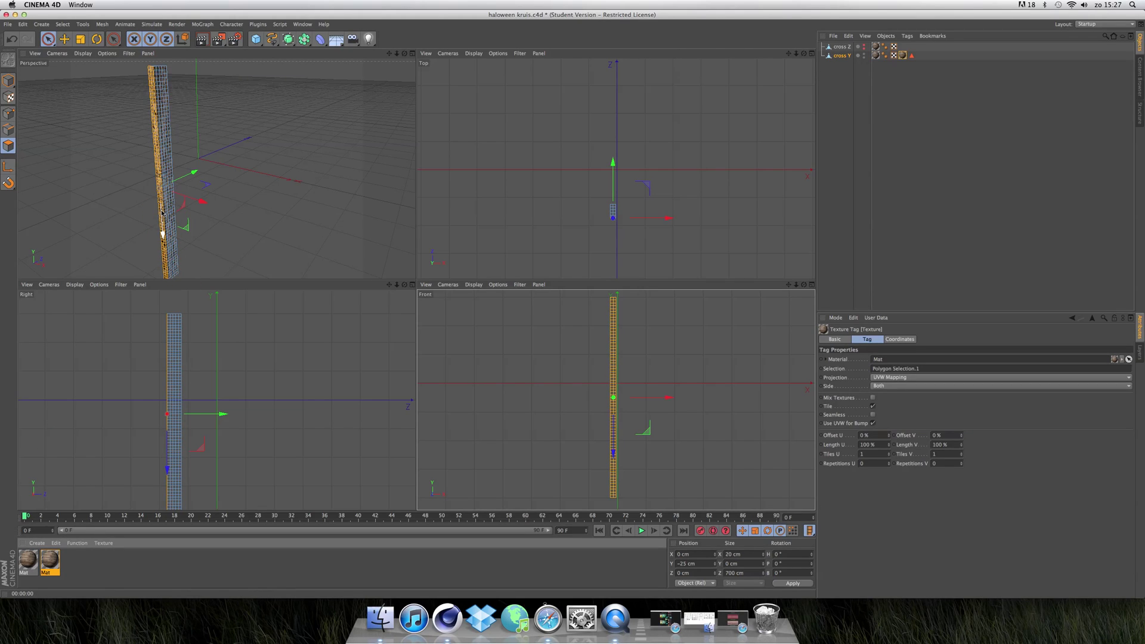
Step: Maximise the Perspective view and tune the post texture to Tiles U 0.91, Tiles V 0.23, checking with a render
left_click(412, 53)
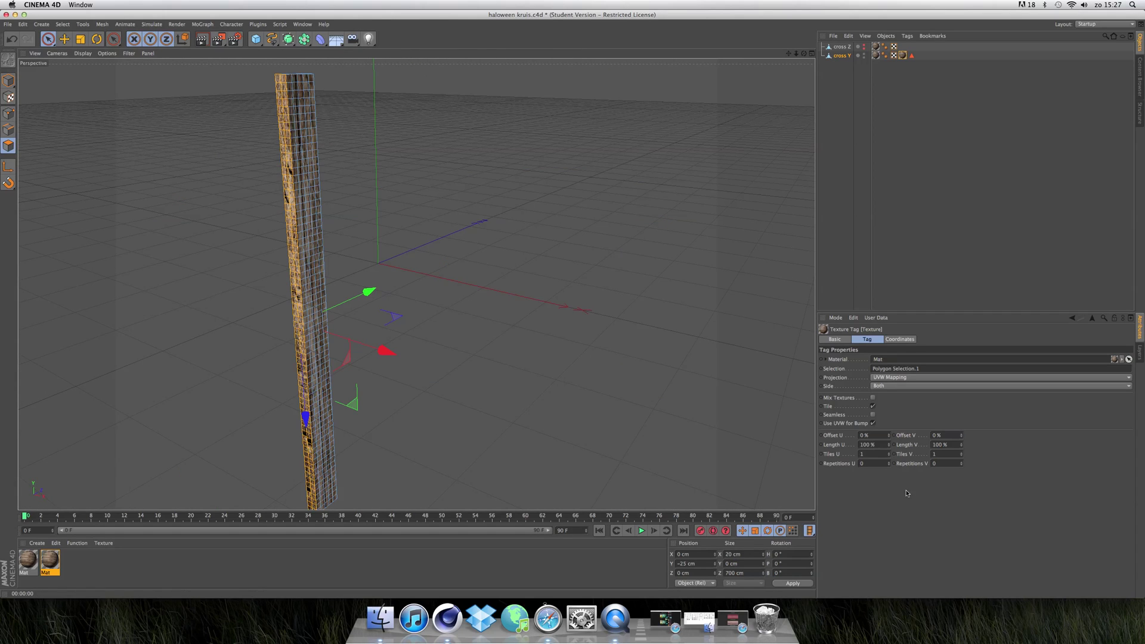
left_click_drag(961, 456, 963, 459)
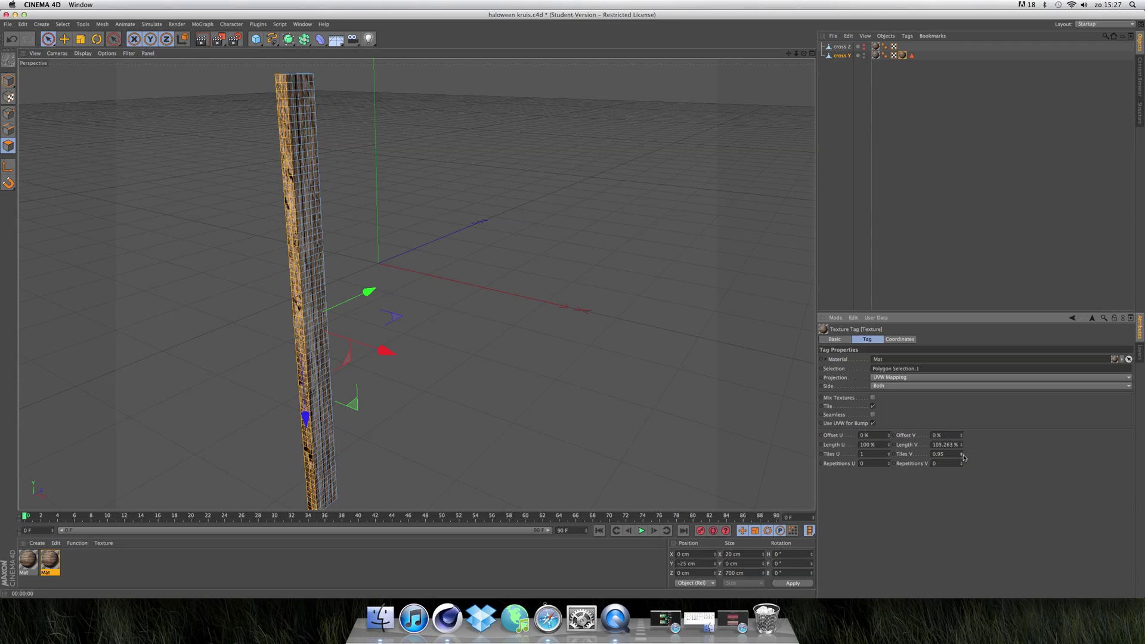
left_click(889, 456)
left_click_drag(890, 455, 890, 458)
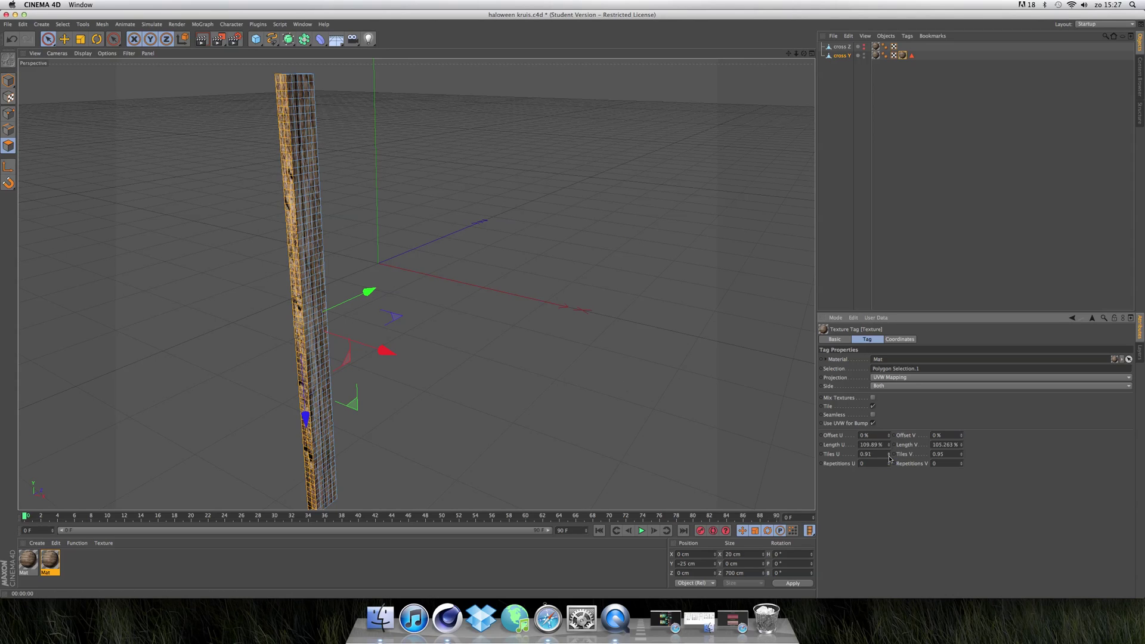
left_click(210, 39)
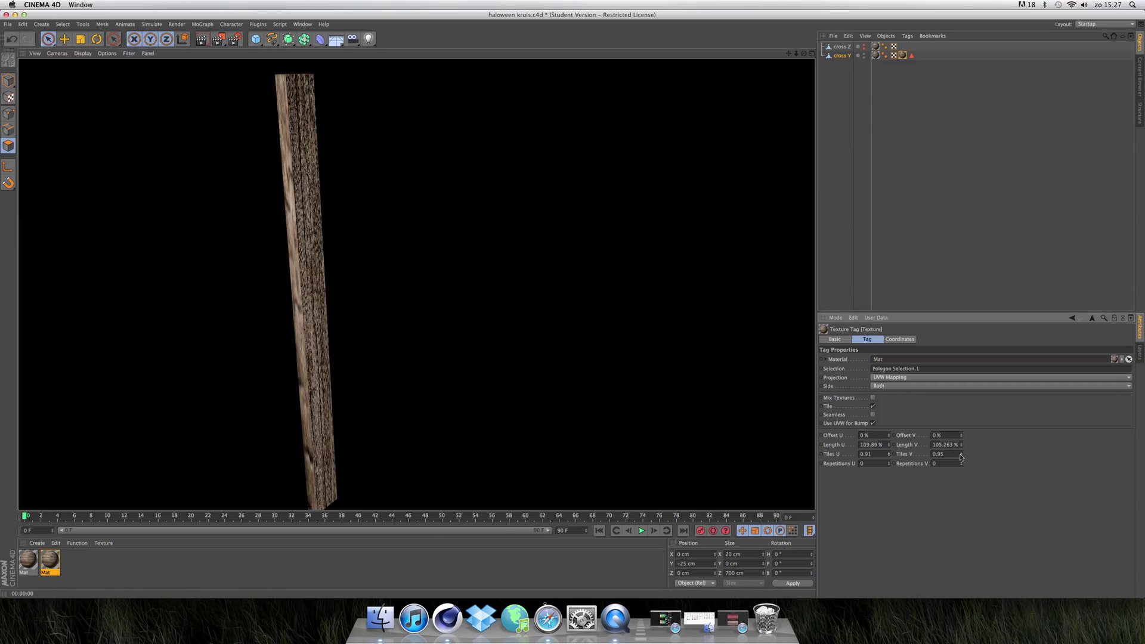
left_click_drag(963, 457, 961, 458)
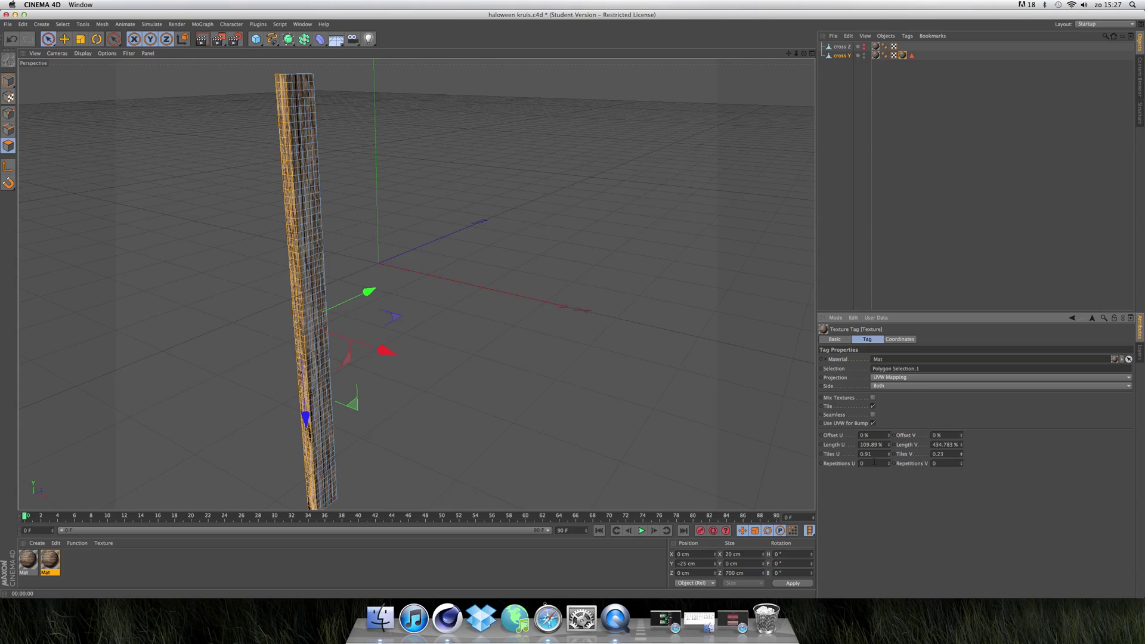
Step: Raise the post texture's Tiles U to 1.48, render a preview, then orbit and zoom onto the beam
left_click_drag(890, 458, 890, 458)
left_click(202, 39)
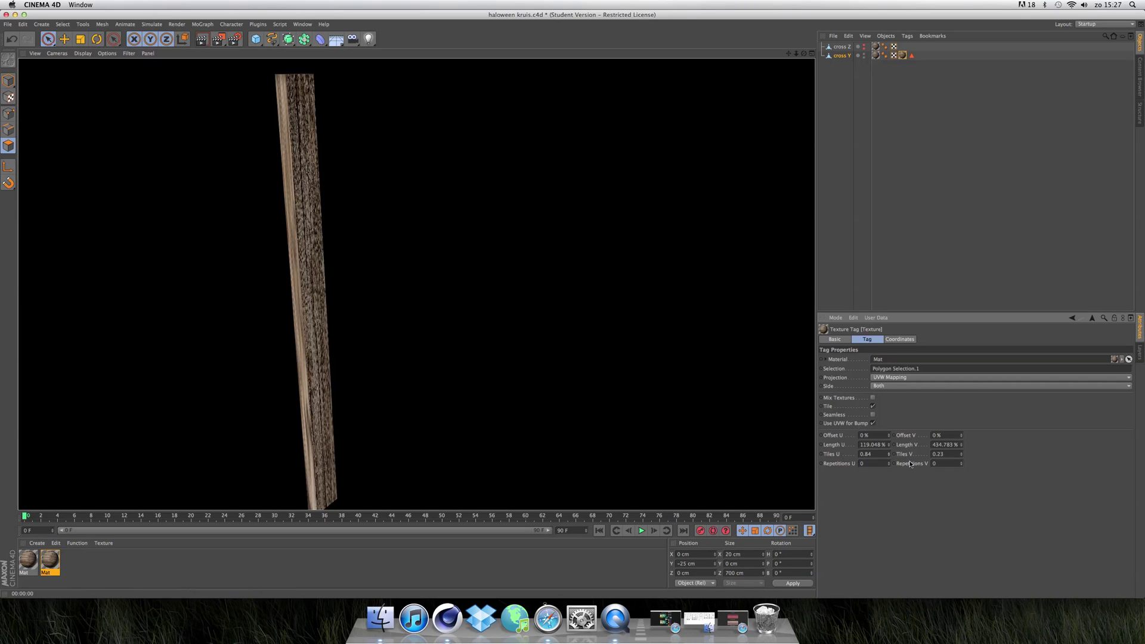
left_click(888, 454)
left_click_drag(888, 454, 889, 454)
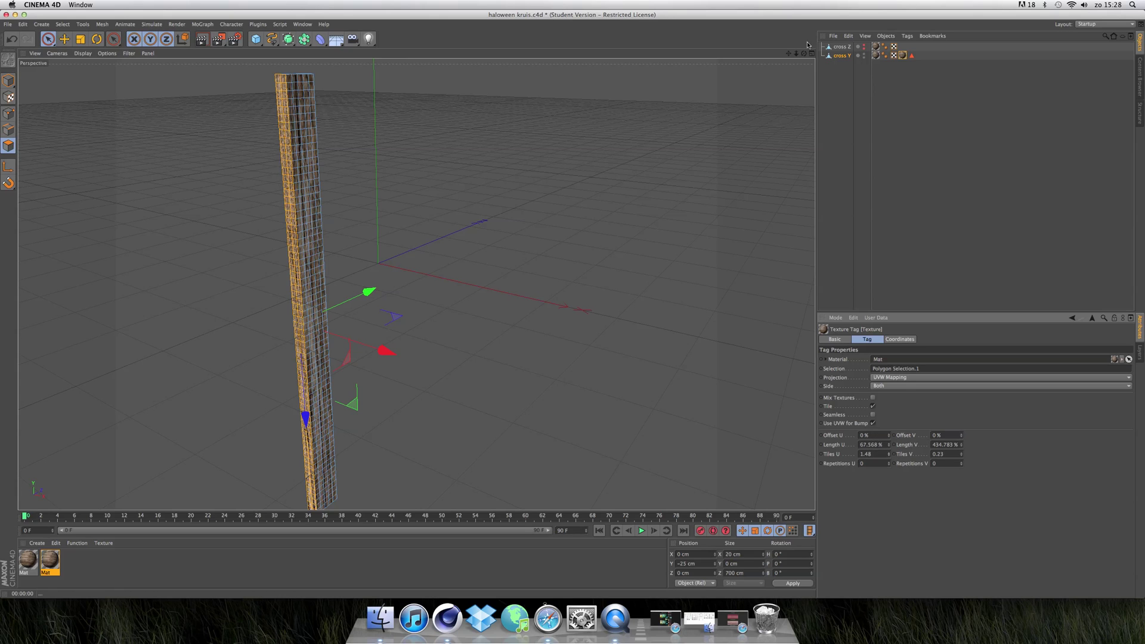
left_click_drag(382, 286, 335, 179, "alt")
right_click_drag(334, 180, 1019, 596, "alt")
Step: Try horizontal texture tiling values 0.5, 200, 15 and 10 on the post
left_click(866, 453)
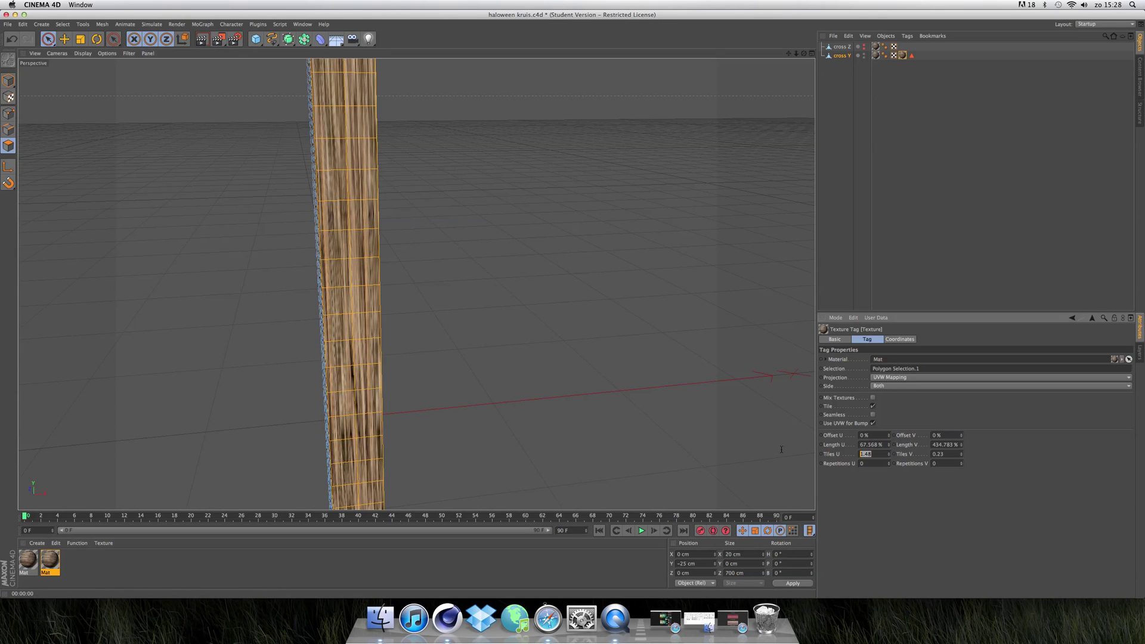
type("0,5")
key("Return")
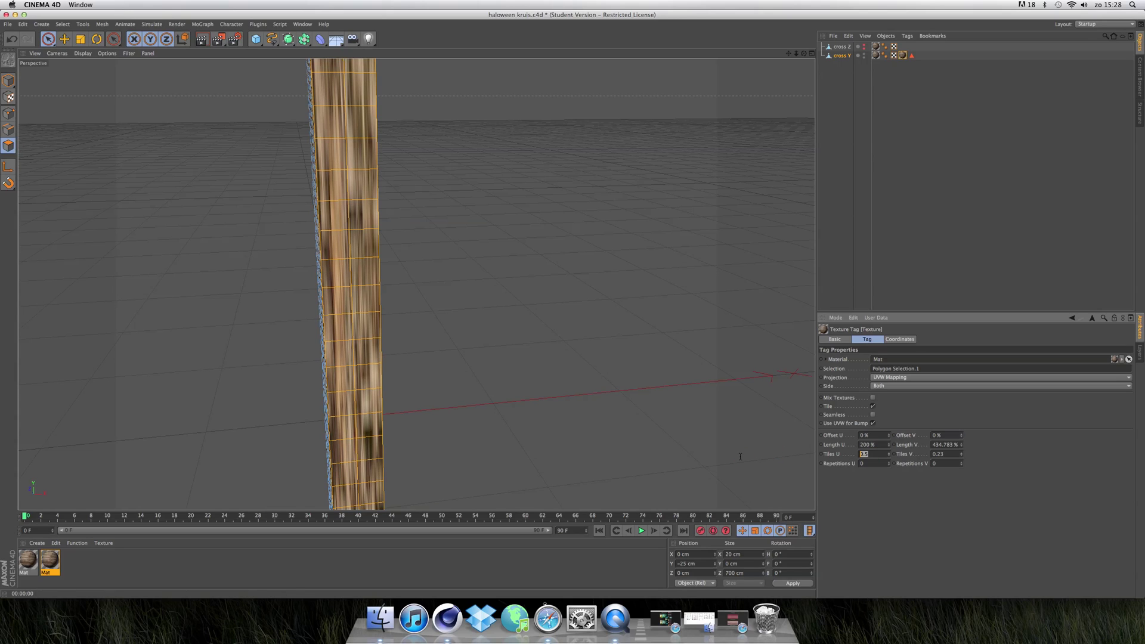
type("200")
key("Return")
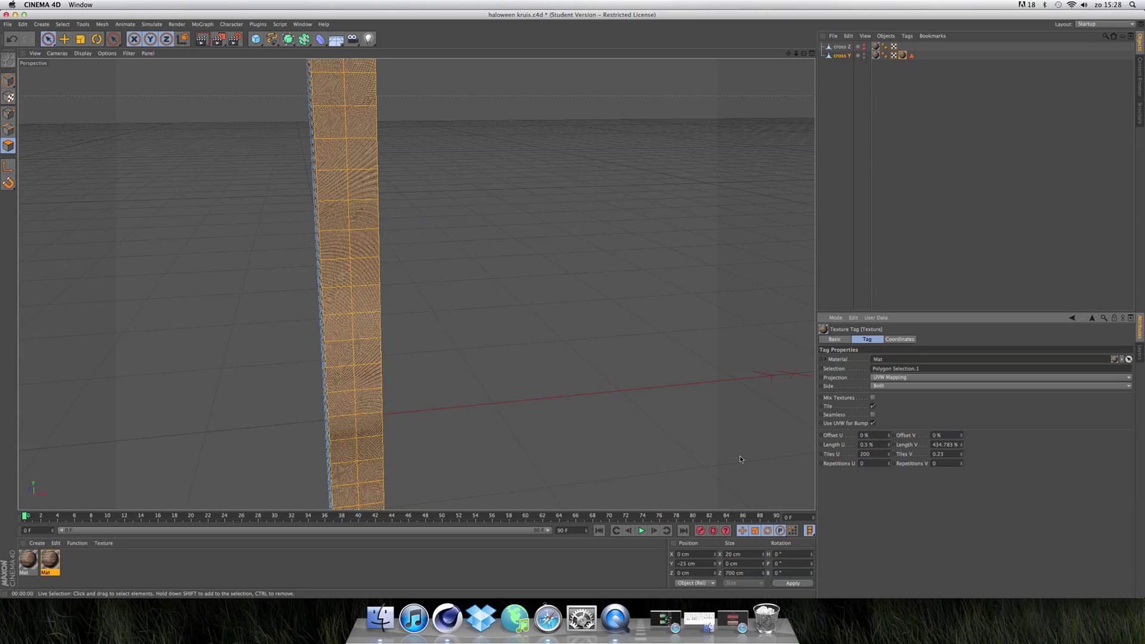
double_click(878, 454)
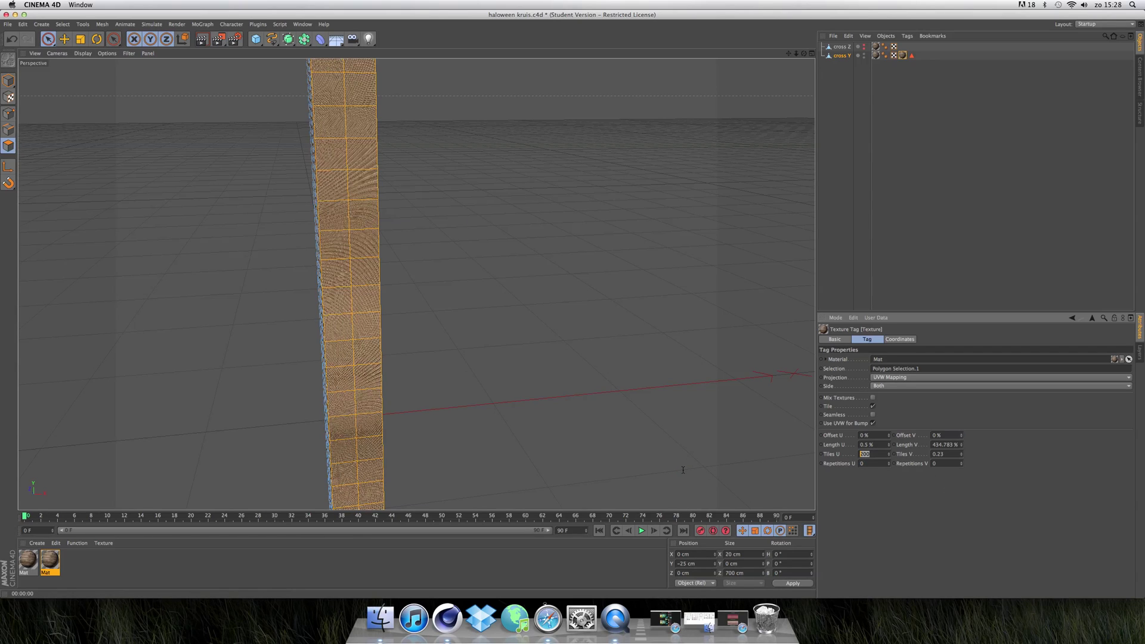
type("15")
key("Return")
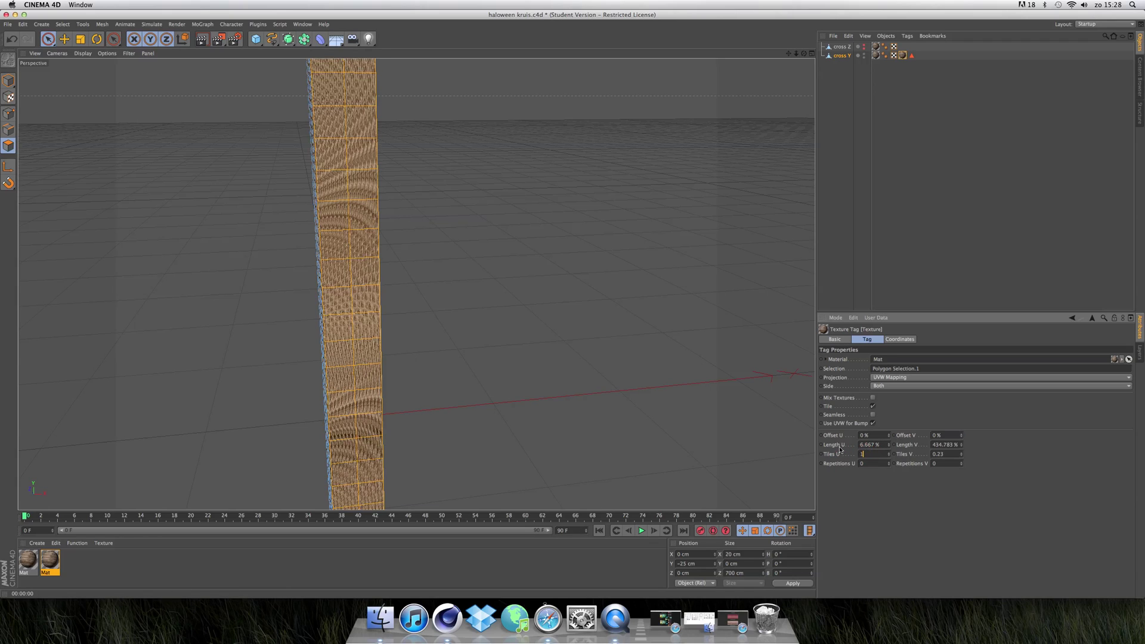
type("0")
key("Return")
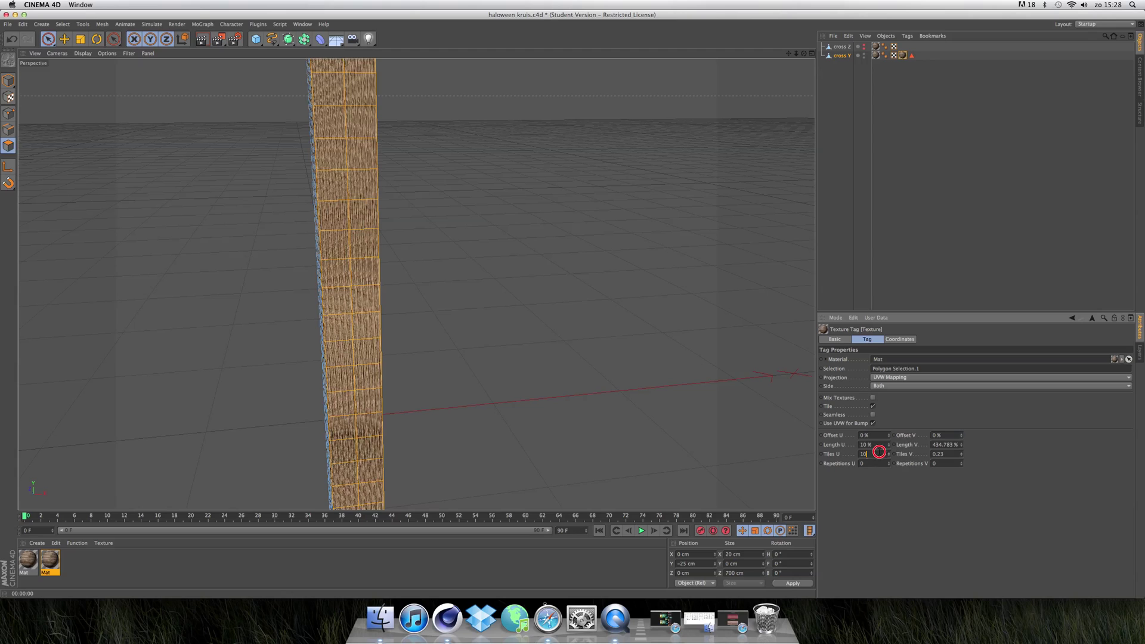
Step: After testing 5, 2 and 1, settle Tiles U at 0.5 and render a preview
type("5")
key("Return")
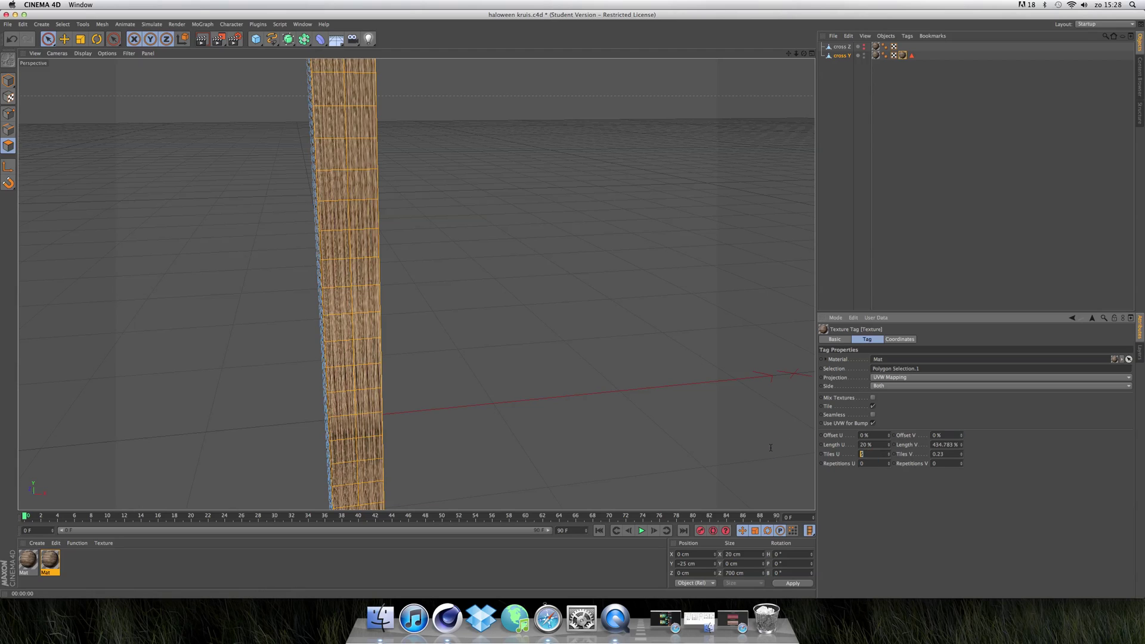
type("2")
key("Return")
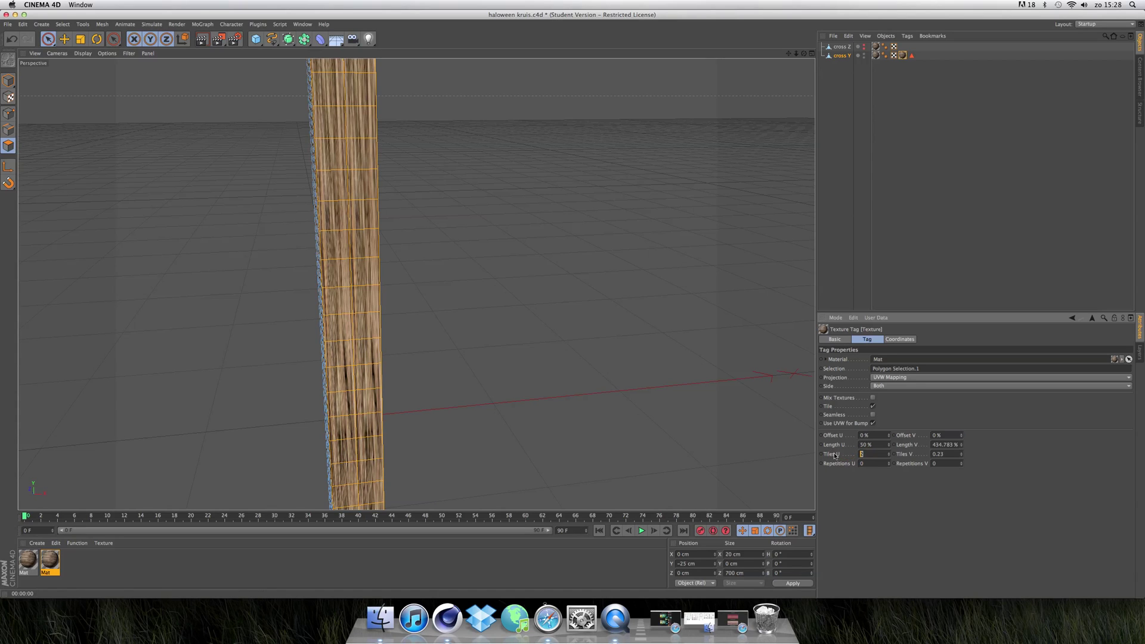
type("1")
key("Return")
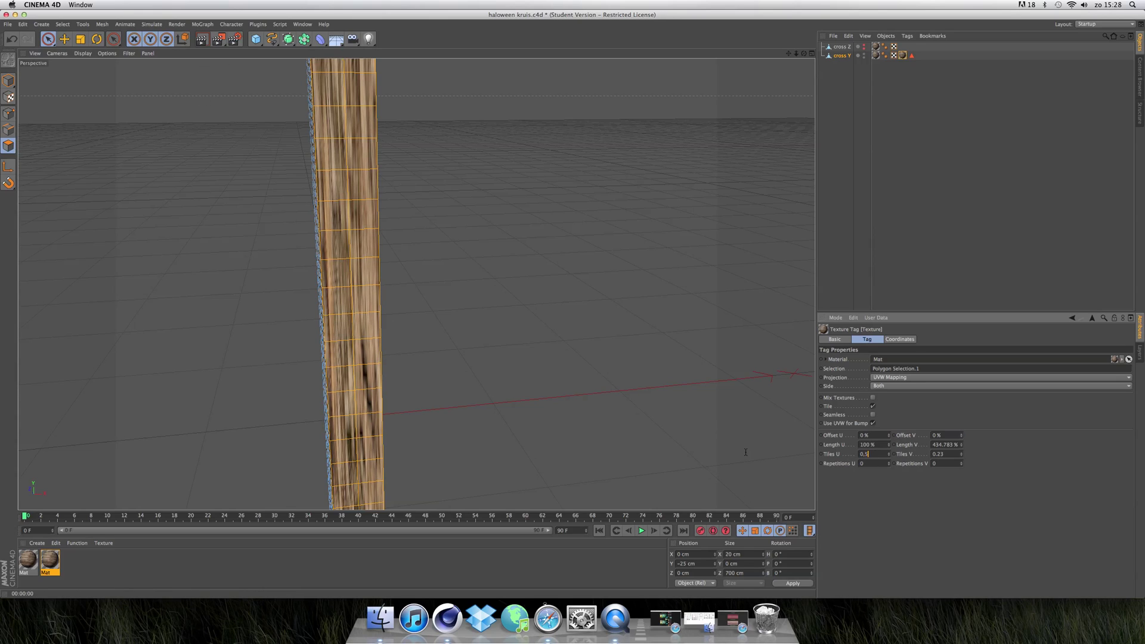
key("Return")
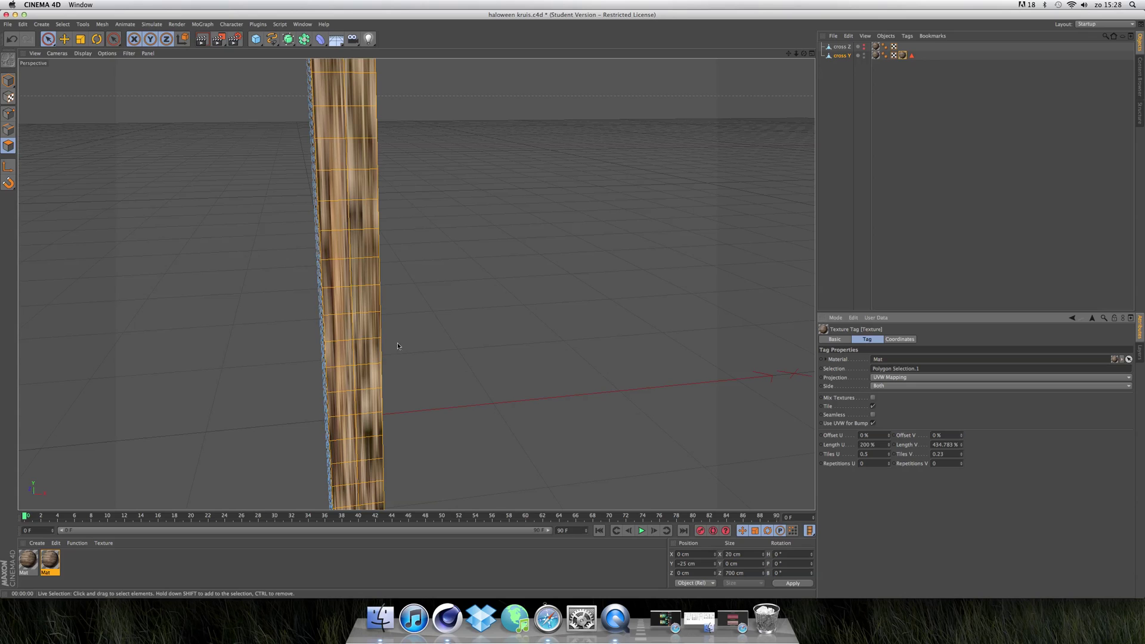
left_click(202, 38)
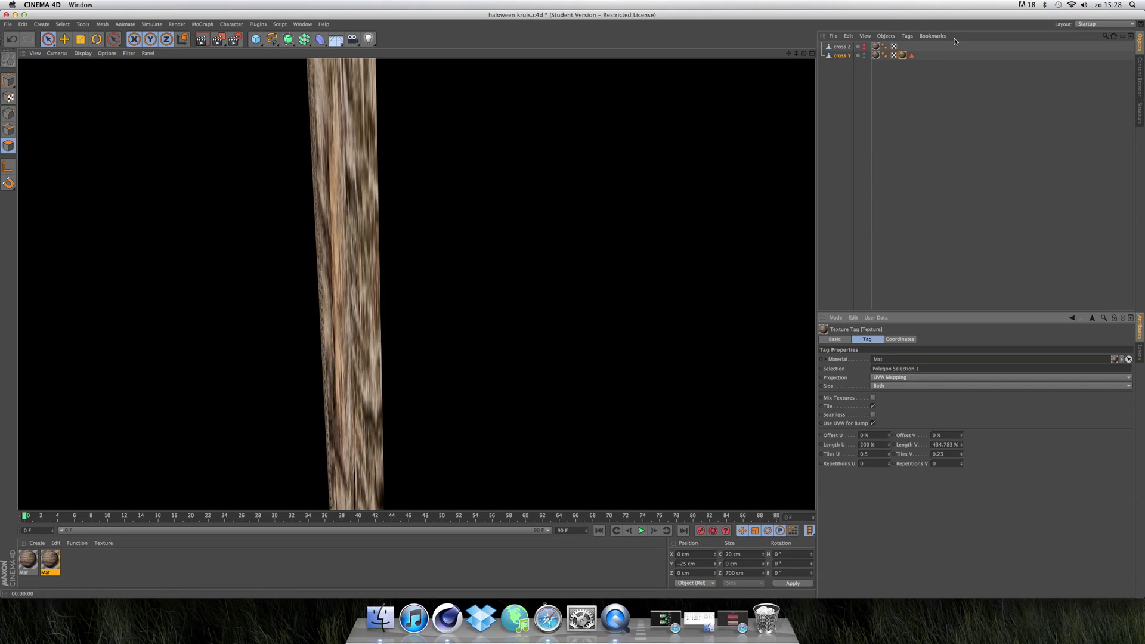
left_click_drag(417, 284, 417, 284, "alt")
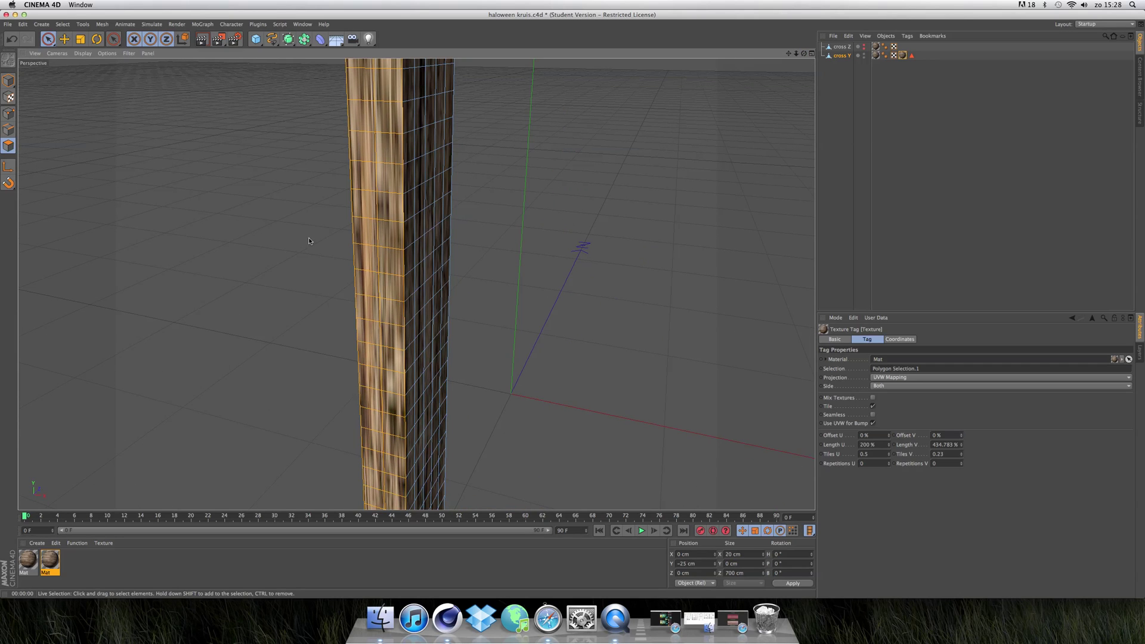
Step: Unhide crossbeam cross Z and test-render the whole textured cross from a few angles
left_click_drag(309, 241, 326, 233, "alt")
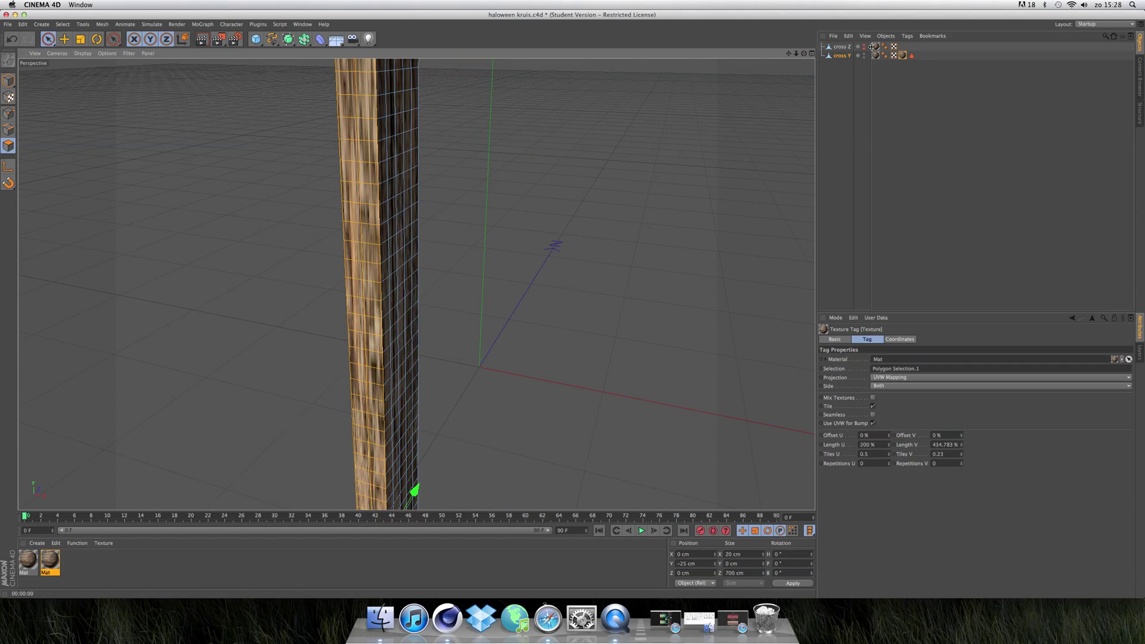
left_click(865, 46)
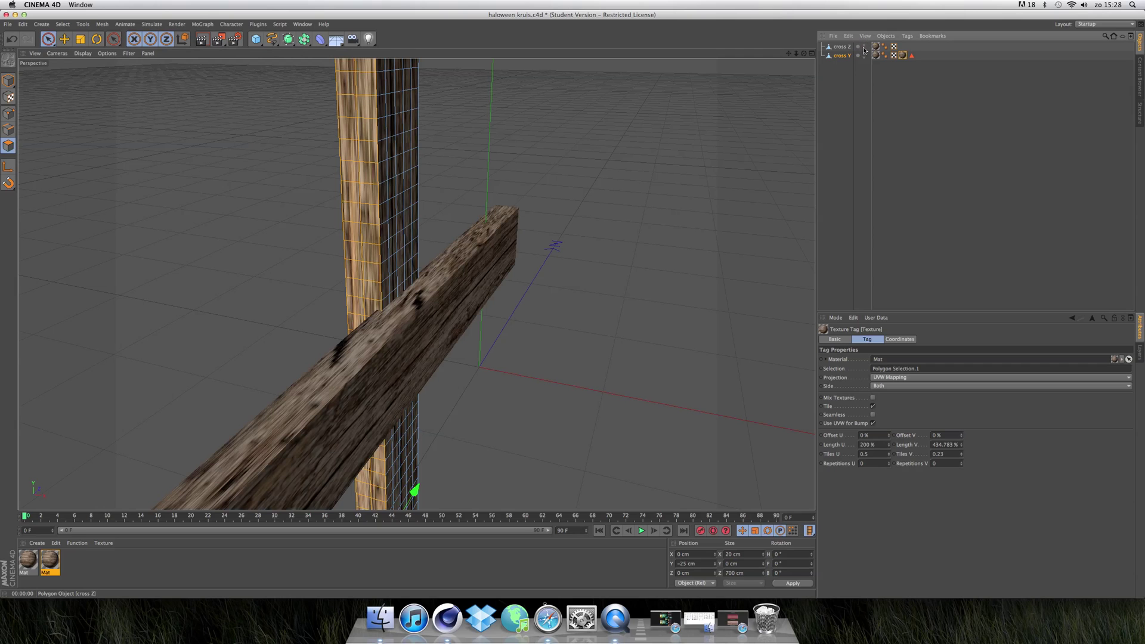
left_click_drag(344, 116, 420, 283, "alt")
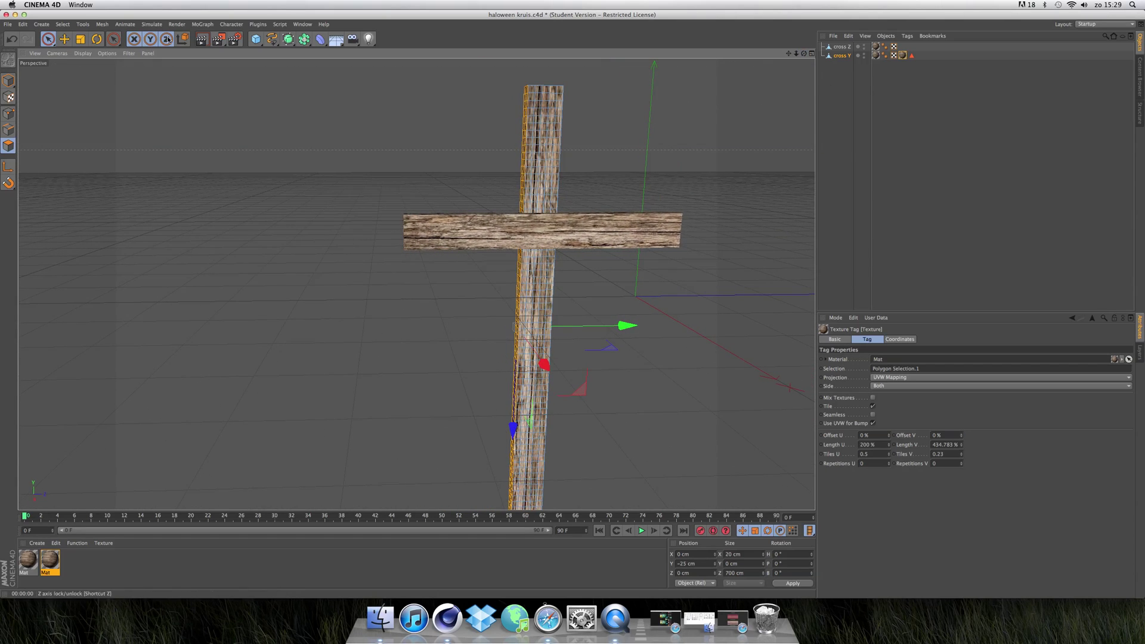
left_click(210, 40)
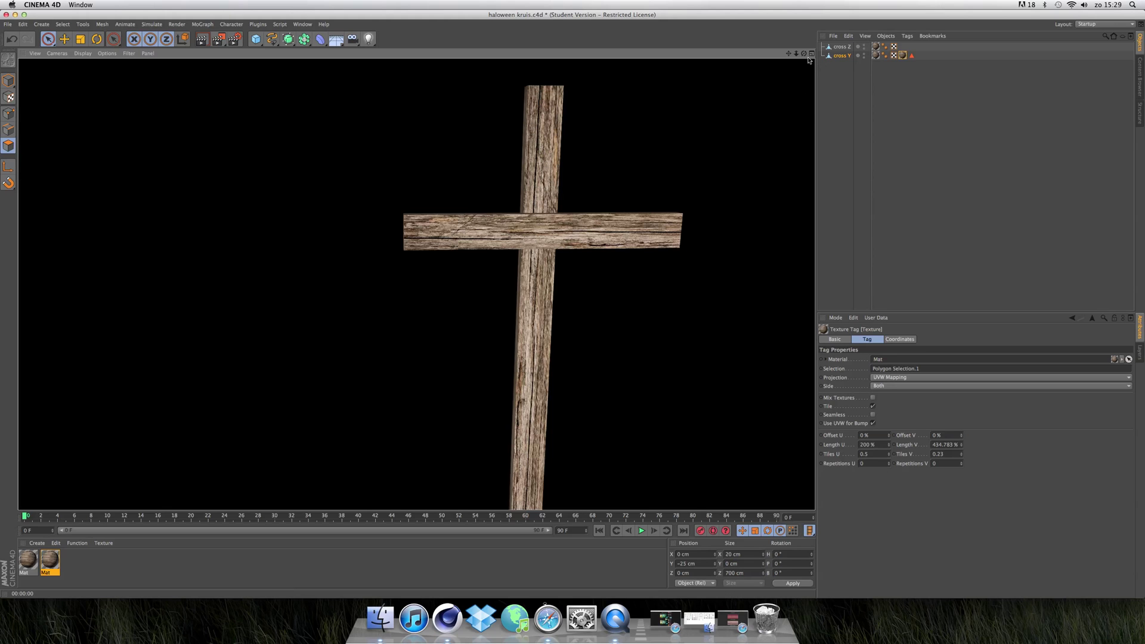
left_click_drag(416, 284, 416, 282, "alt")
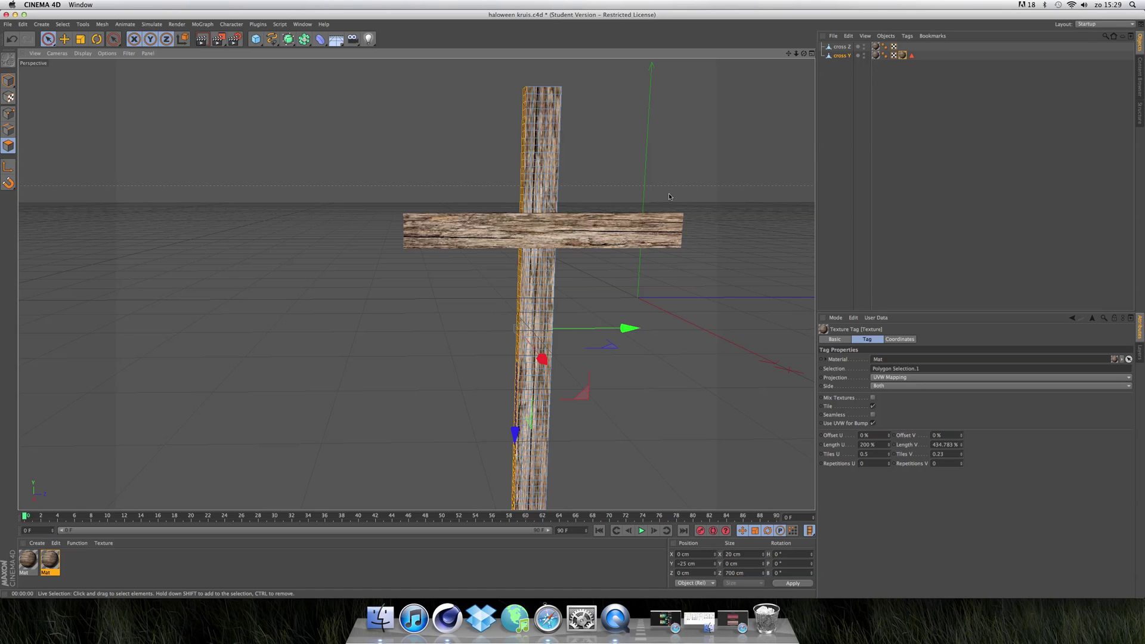
left_click_drag(804, 53, 417, 284)
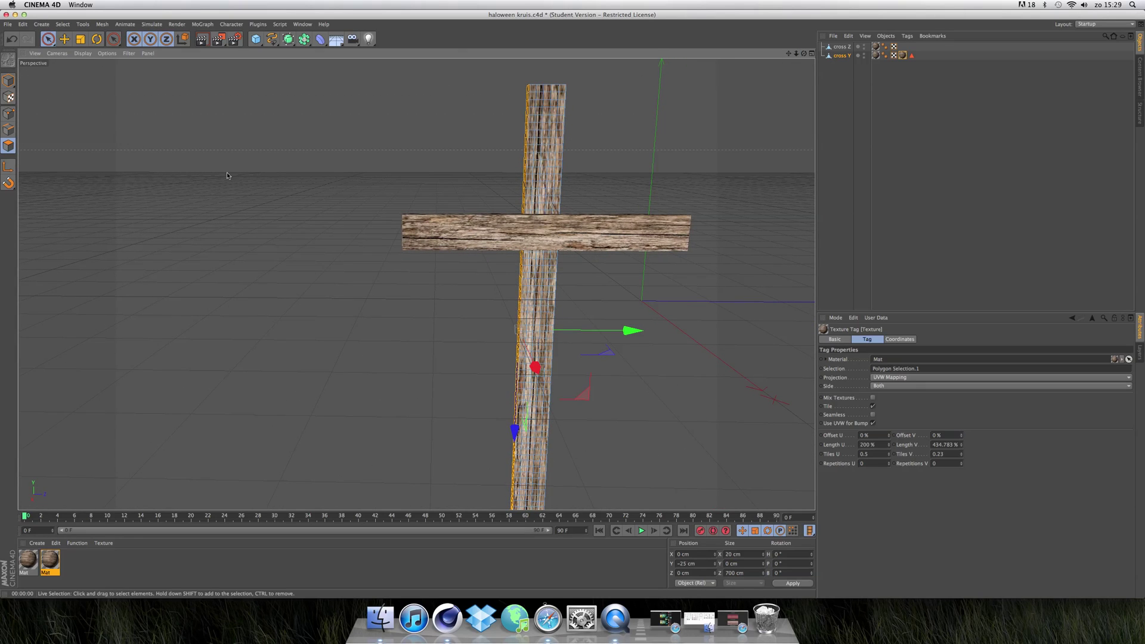
left_click(335, 247)
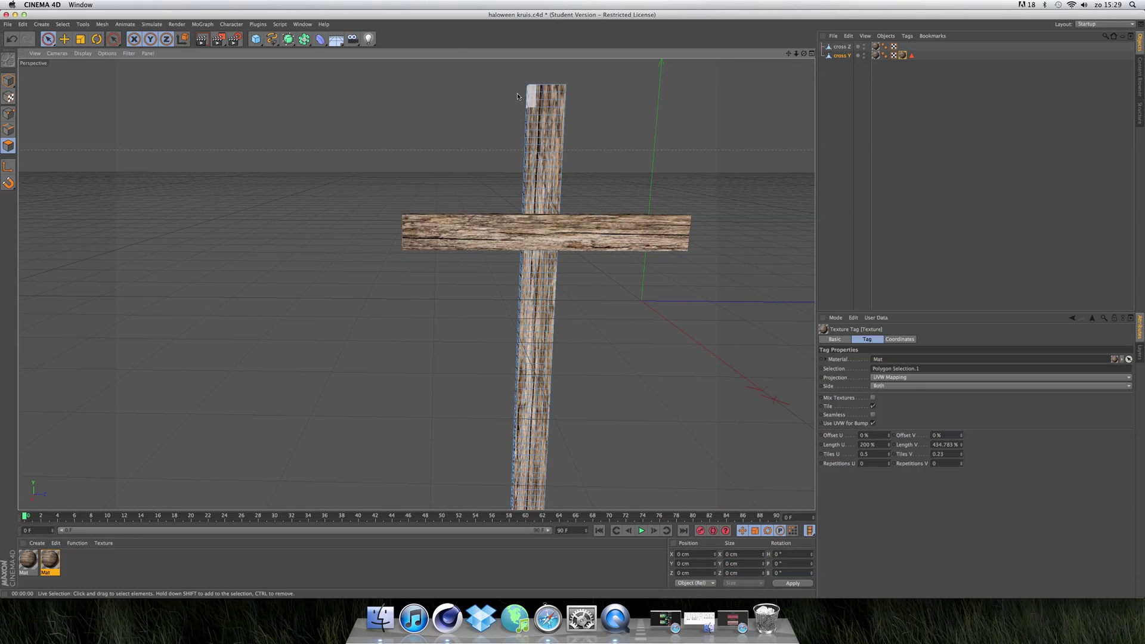
Step: Pick the Magnet tool and warp the top and upper edges of the post
left_click(102, 24)
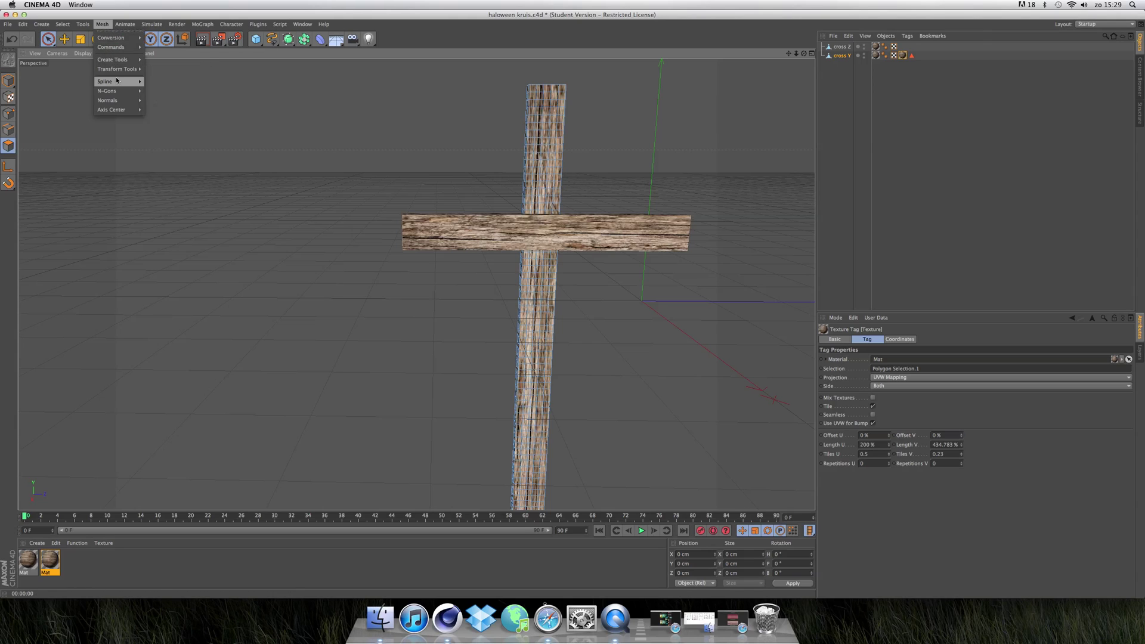
mouse_move(126, 68)
left_click(163, 90)
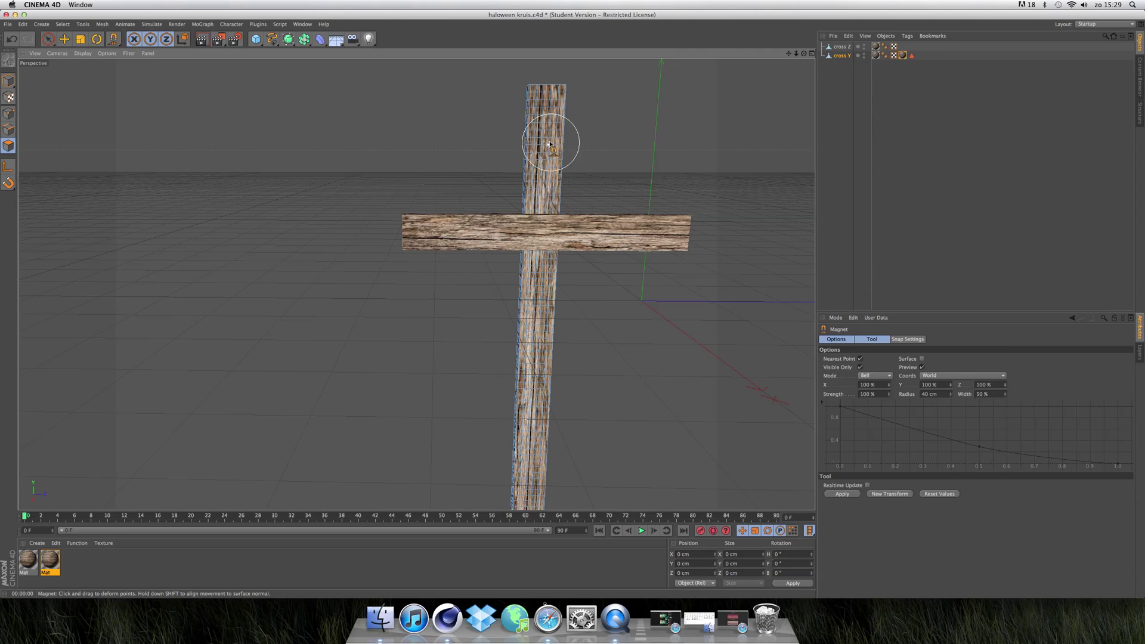
left_click_drag(528, 112, 530, 87)
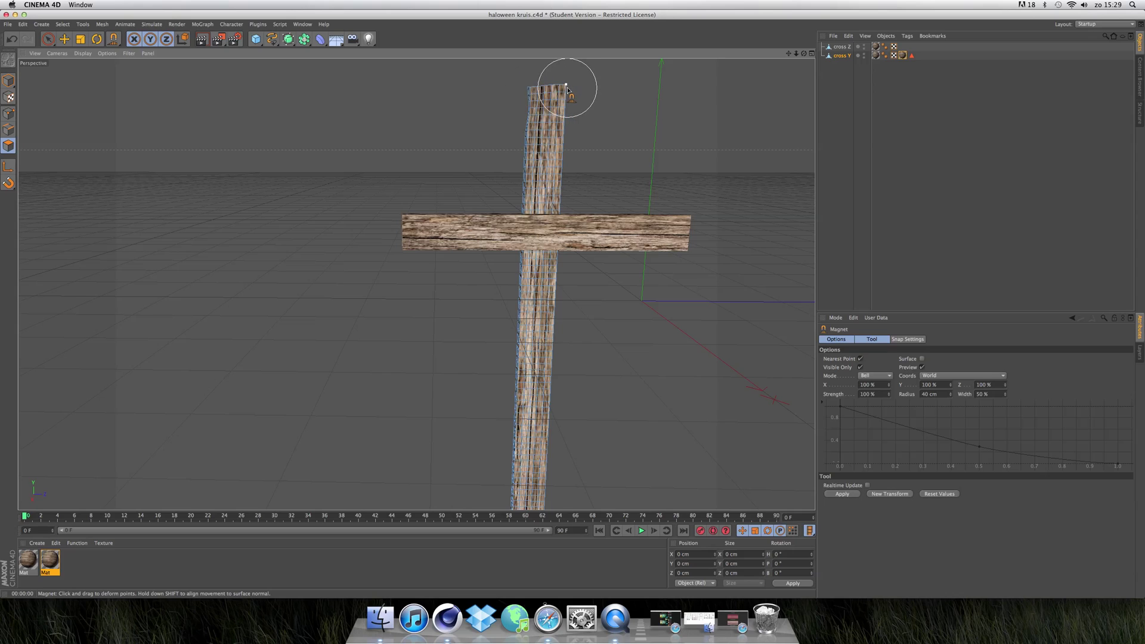
left_click_drag(568, 146, 572, 142)
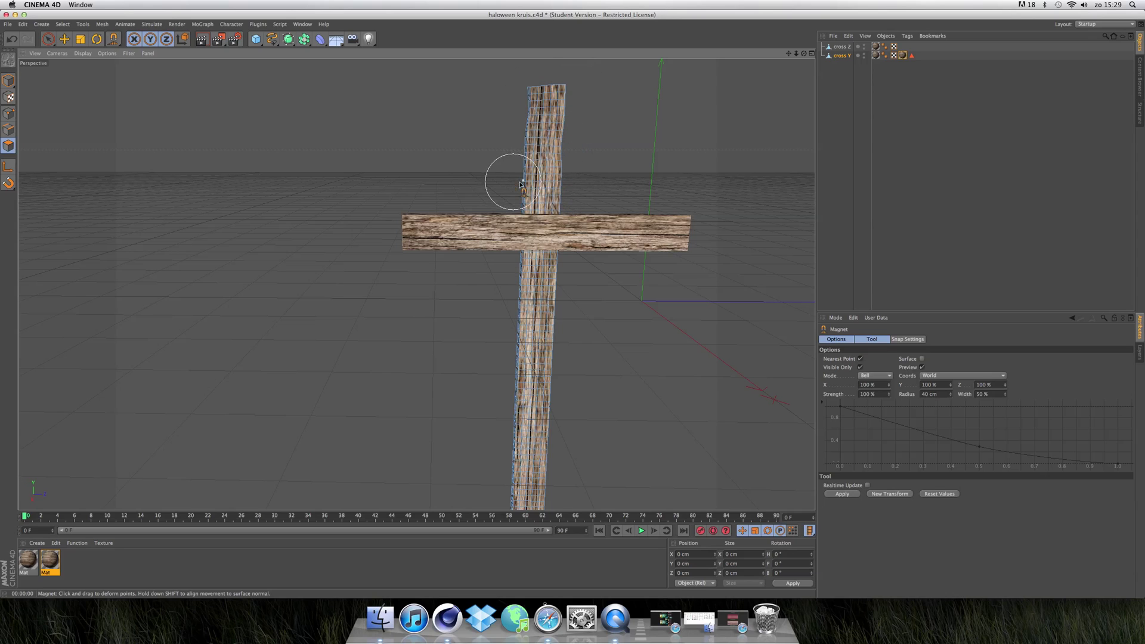
mouse_move(520, 187)
left_mouse_down()
mouse_move(545, 178)
mouse_move(548, 127)
left_mouse_up()
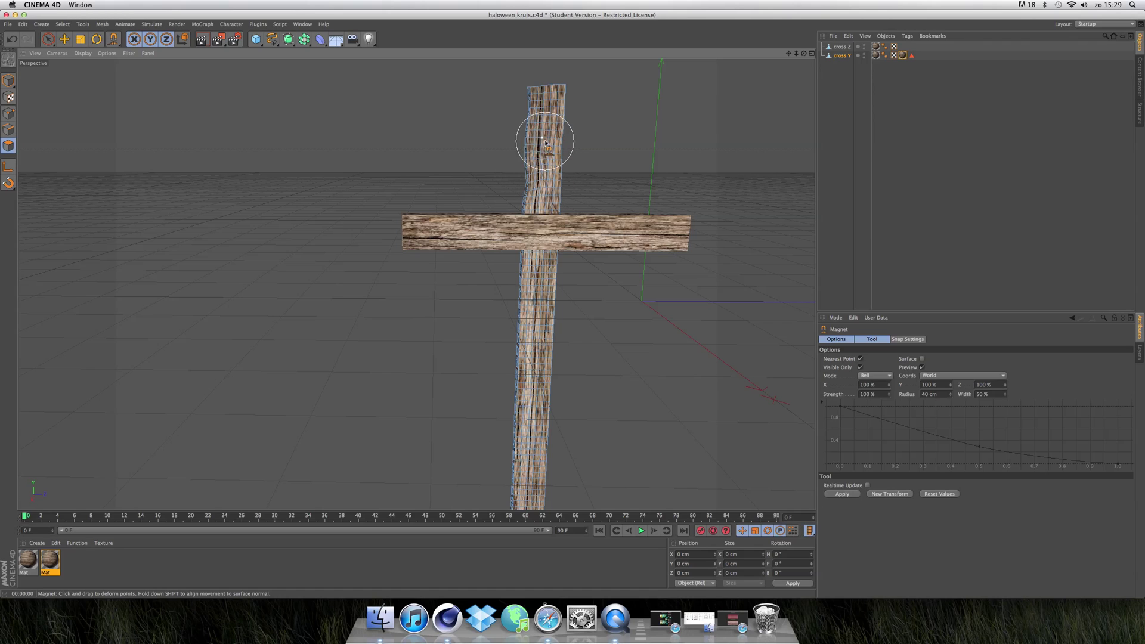
Step: Warp the post's middle and lower edges so they look bent and uneven
left_click_drag(518, 258, 522, 271)
left_click_drag(557, 307, 551, 305)
left_click_drag(518, 354, 511, 351)
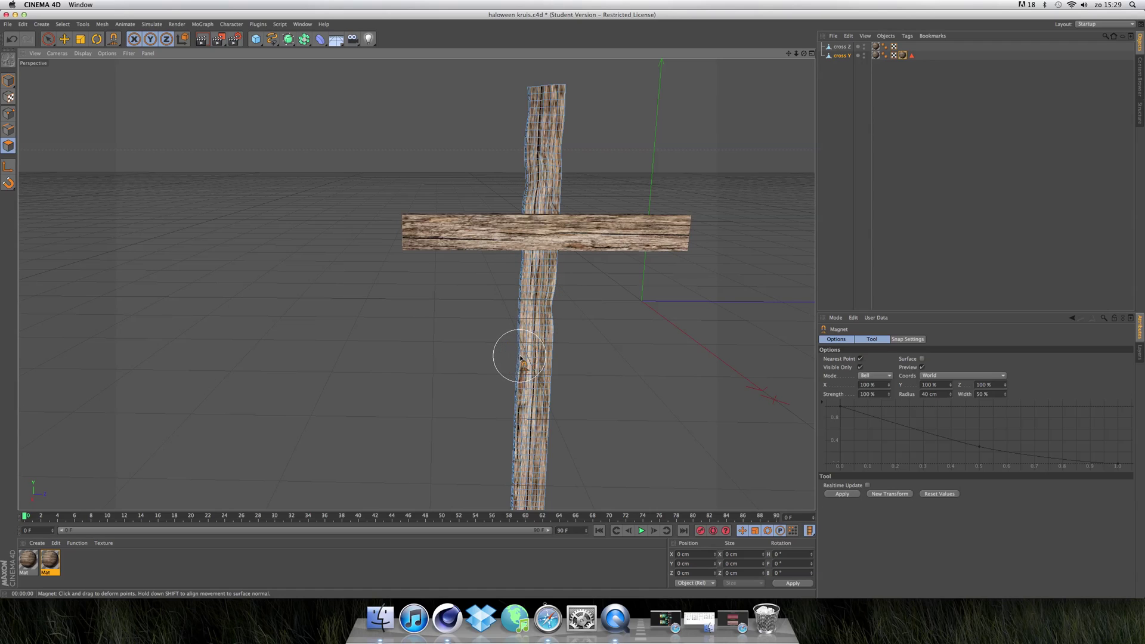
left_click_drag(507, 412, 542, 429)
left_click_drag(544, 365, 541, 361)
left_click_drag(518, 484, 525, 481)
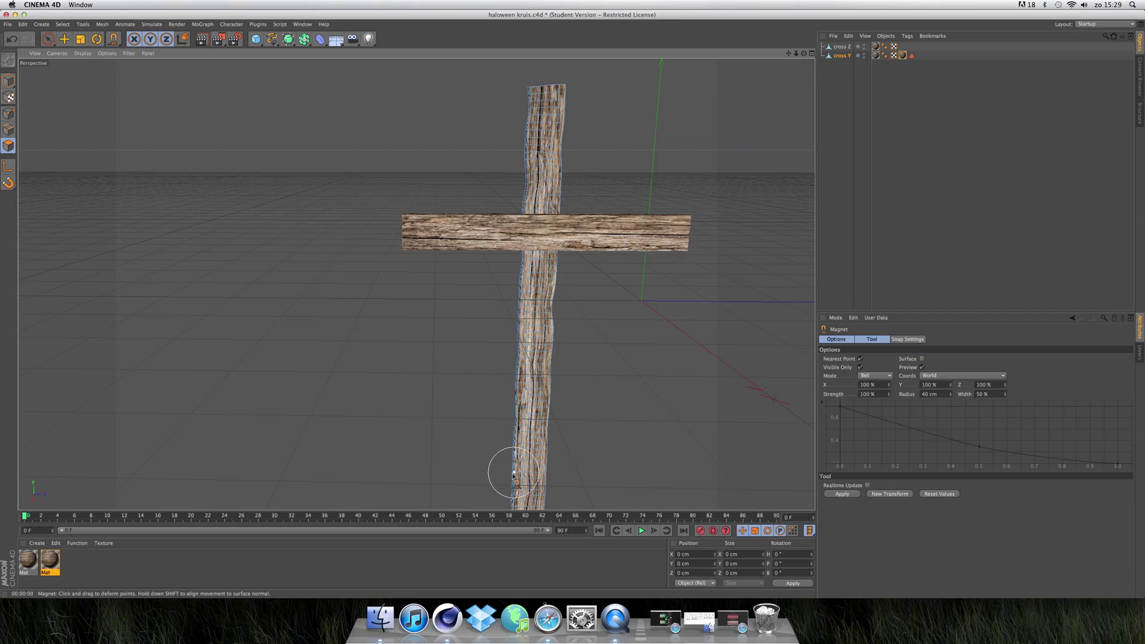
mouse_move(504, 480)
left_mouse_down()
mouse_move(517, 489)
mouse_move(504, 482)
left_mouse_up()
left_click_drag(515, 306, 523, 305)
left_click(845, 46)
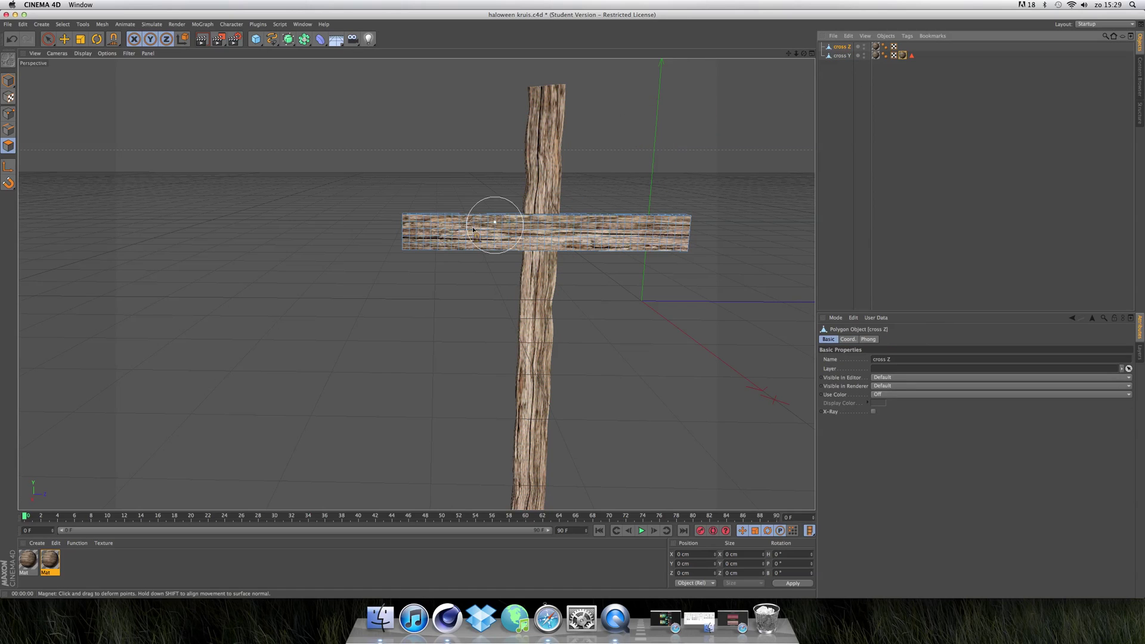
Step: Warp the crossbeam's left end, middle and right end with the Magnet brush
left_click_drag(419, 216, 417, 213)
left_click_drag(499, 207, 438, 248)
mouse_move(613, 221)
left_mouse_down()
mouse_move(613, 211)
mouse_move(567, 225)
mouse_move(567, 251)
mouse_move(536, 248)
left_mouse_up()
mouse_move(660, 249)
left_mouse_down()
mouse_move(665, 220)
mouse_move(689, 230)
left_mouse_up()
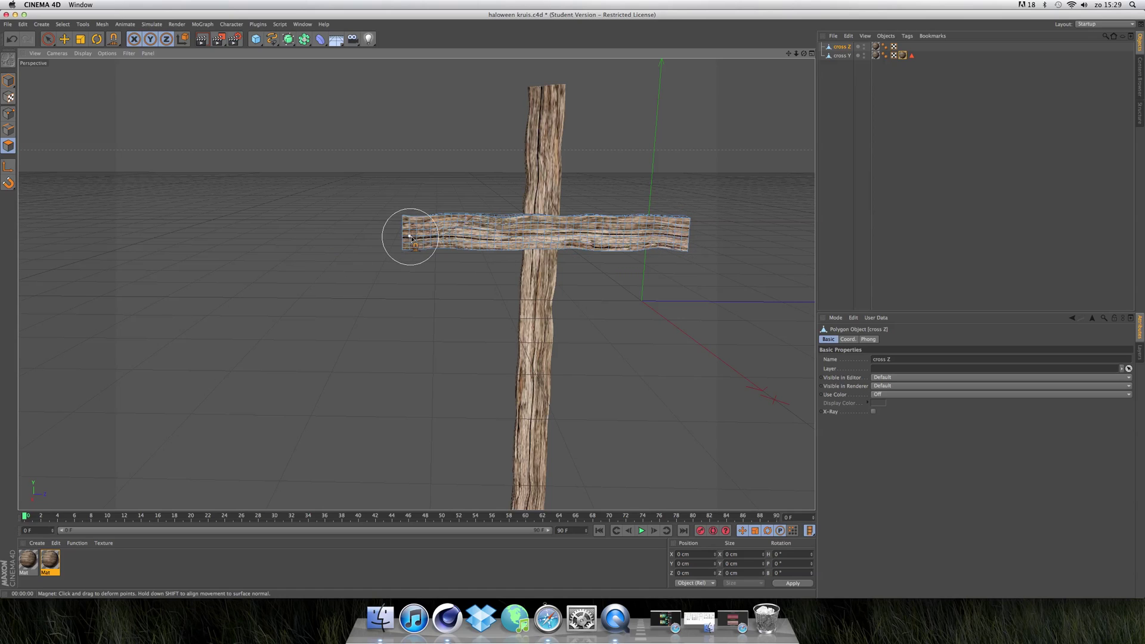
left_click_drag(402, 238, 409, 237)
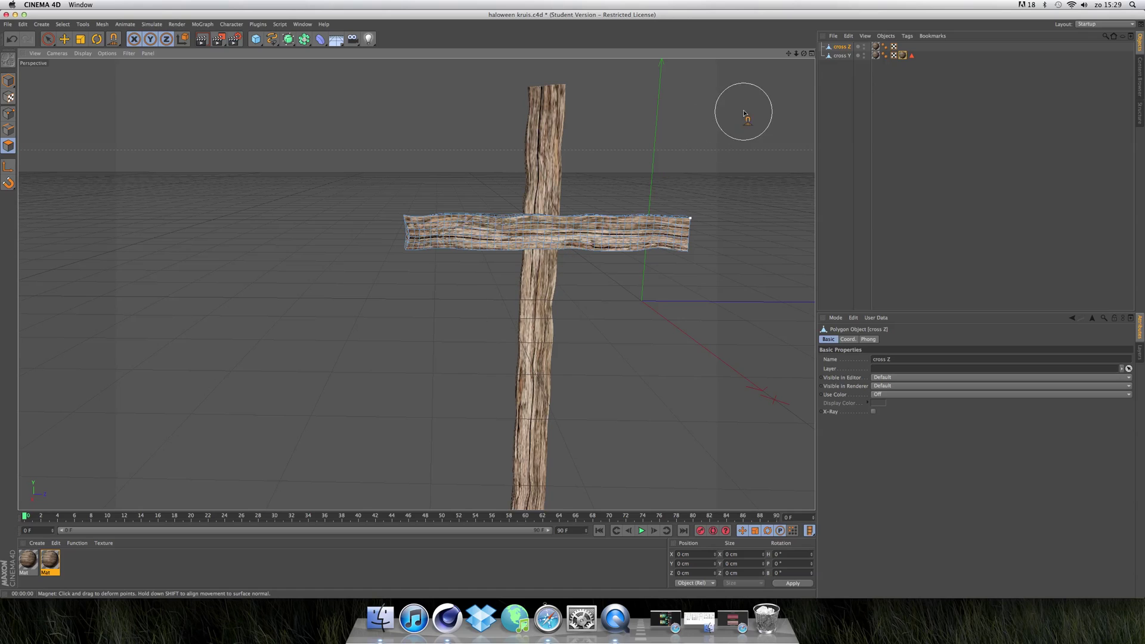
Step: Nudge the post once more and check the rough cross in test renders
left_click(840, 57)
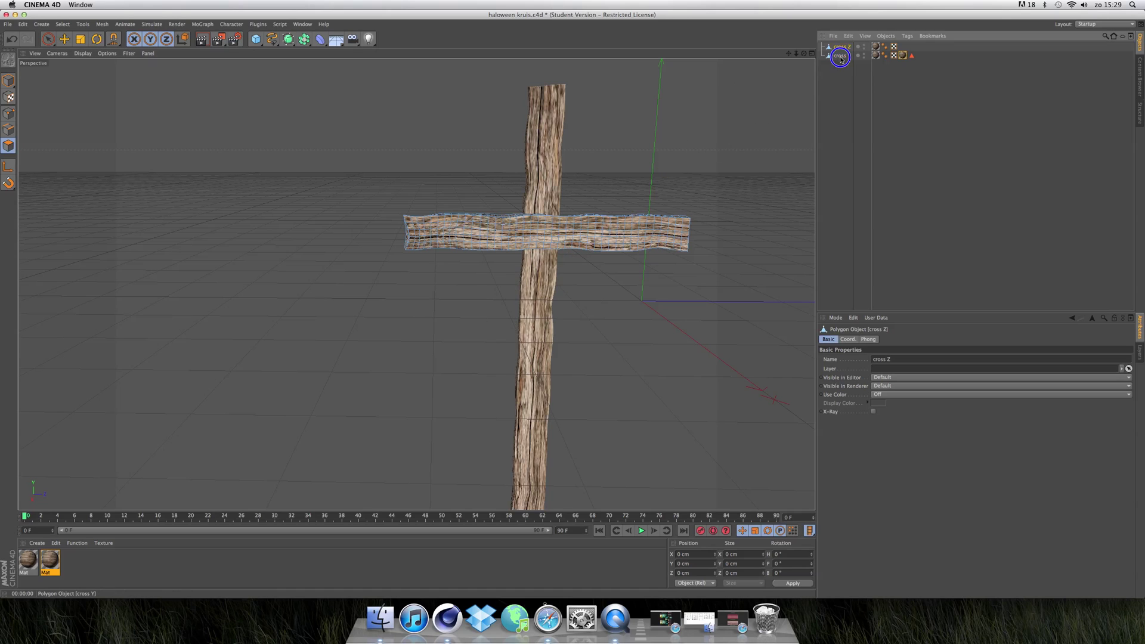
left_click(520, 320)
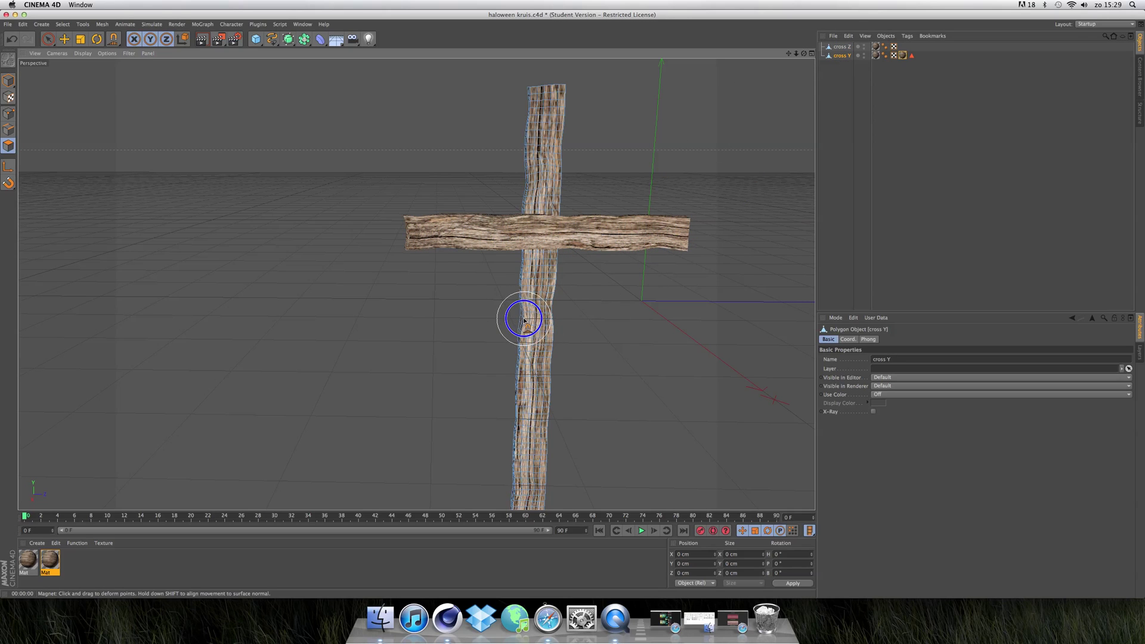
left_click(208, 43)
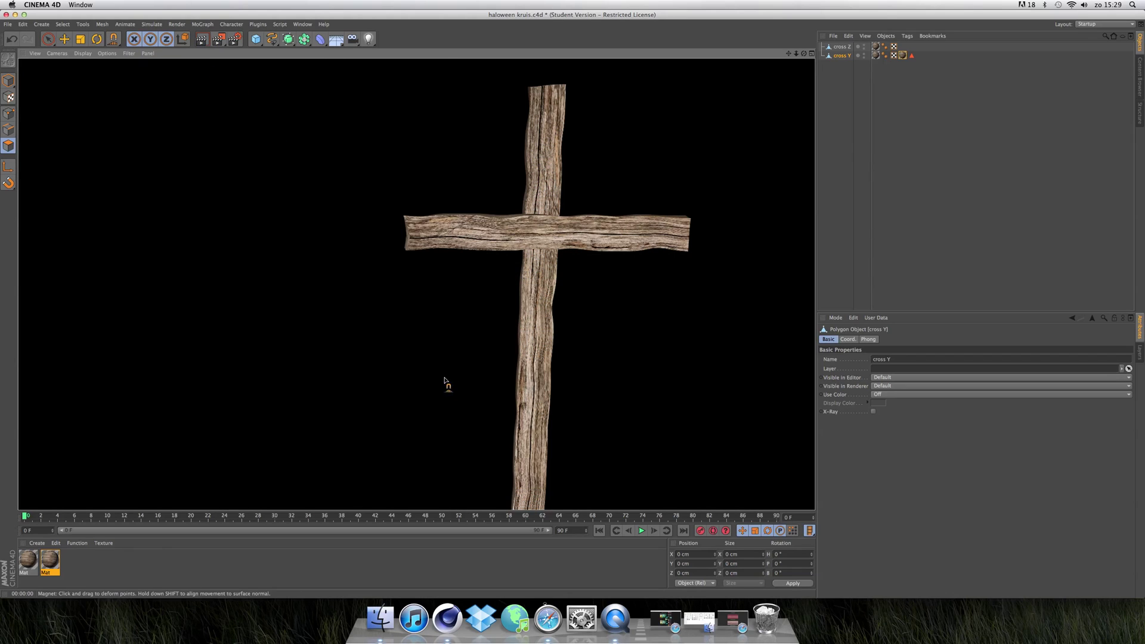
left_click(522, 375)
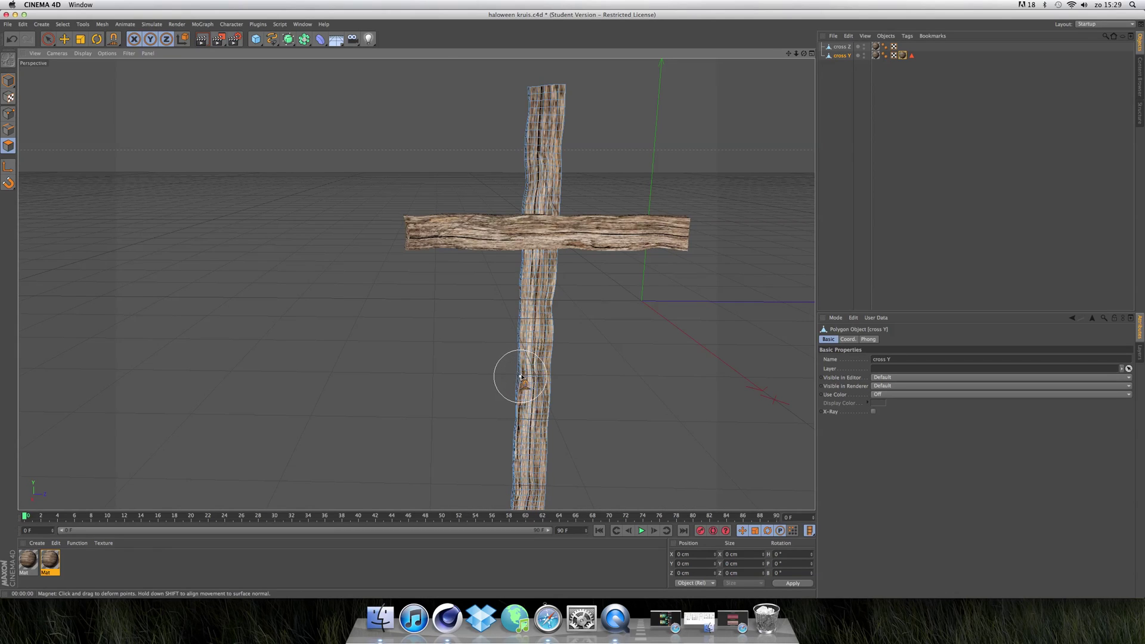
left_click(201, 38)
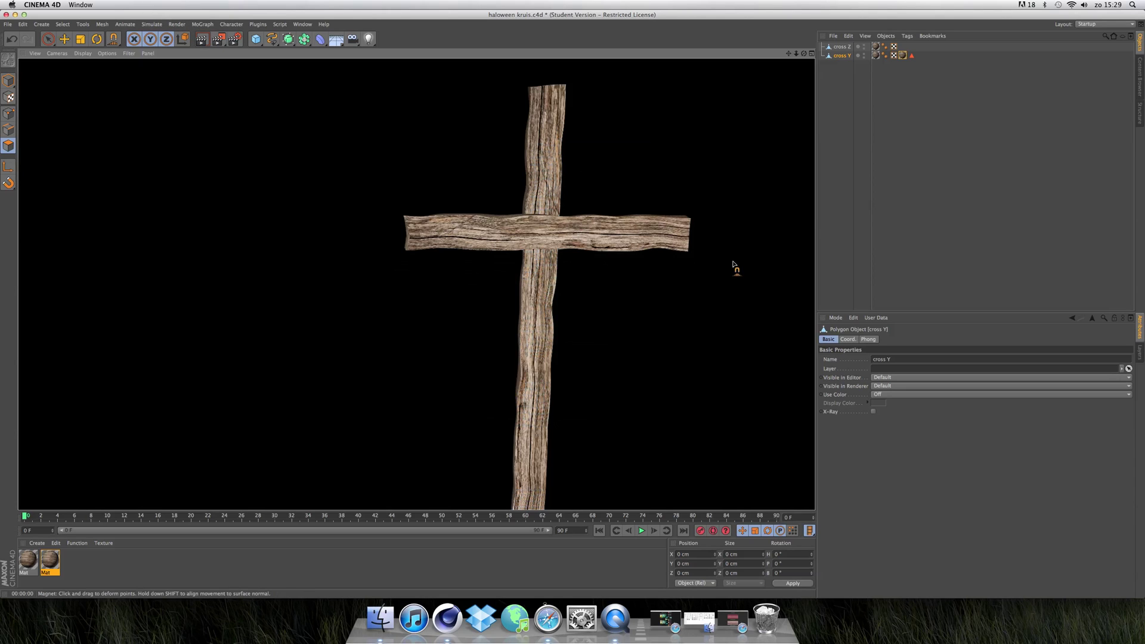
left_click(704, 261)
left_click_drag(690, 248, 450, 235, "alt")
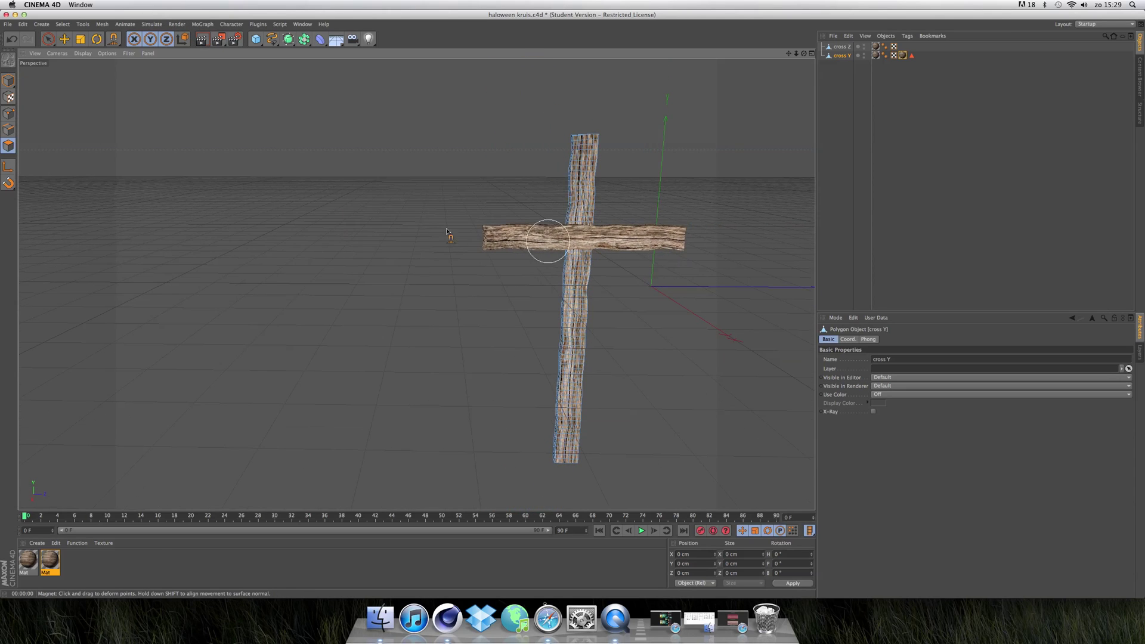
Step: Start Save As, browse to Documenten > cinema 4D, then cancel the dialog
left_click(8, 26)
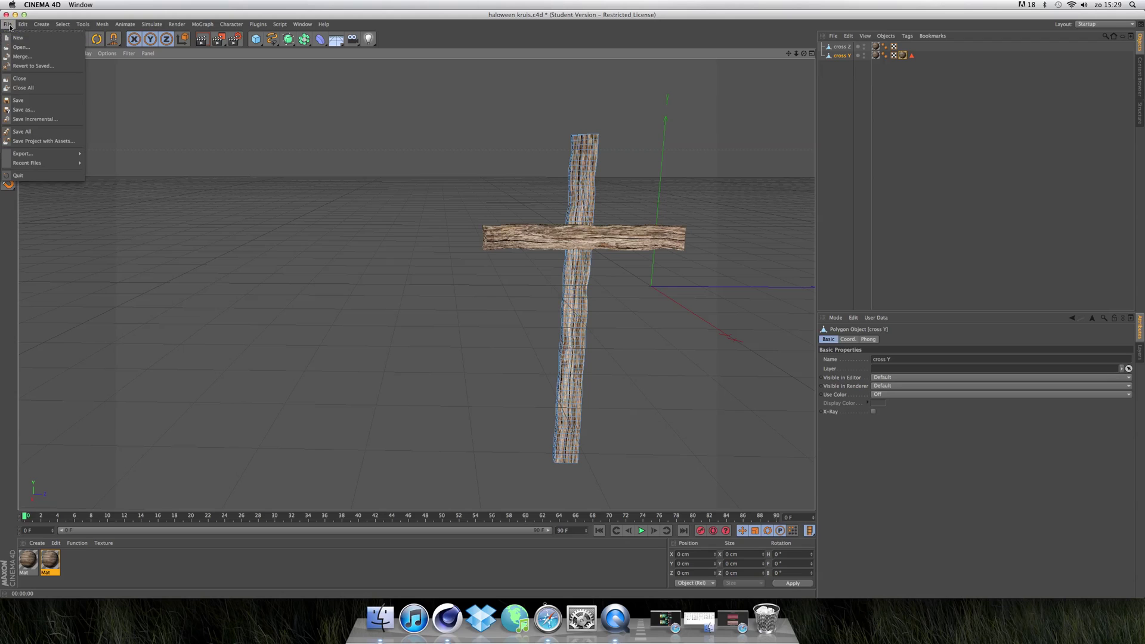
left_click(23, 109)
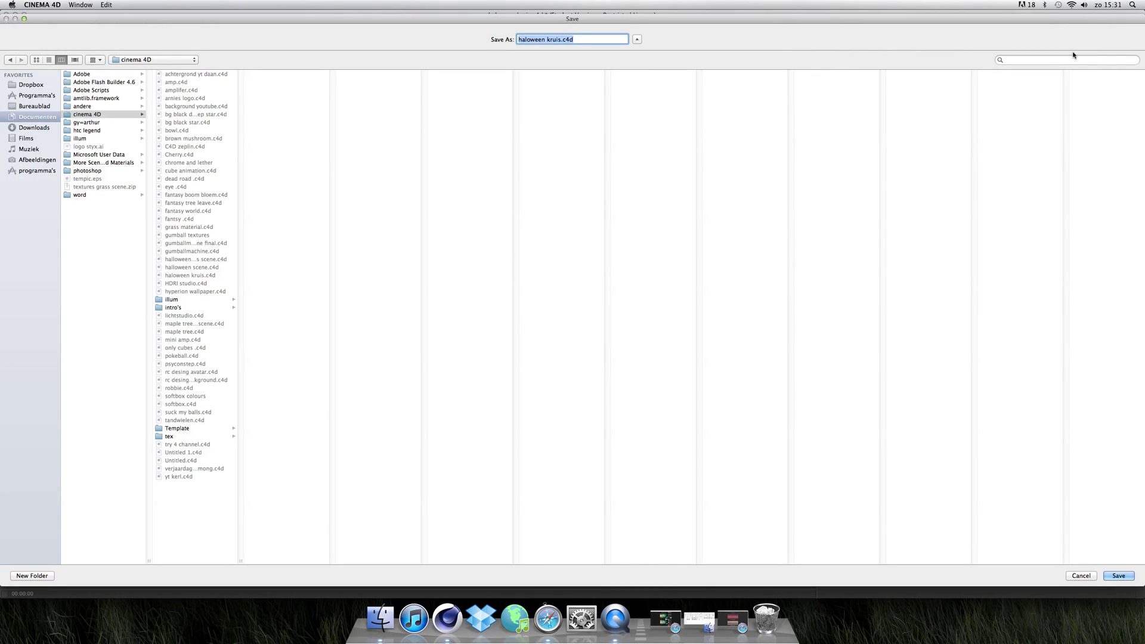
left_click(1066, 58)
type("crp")
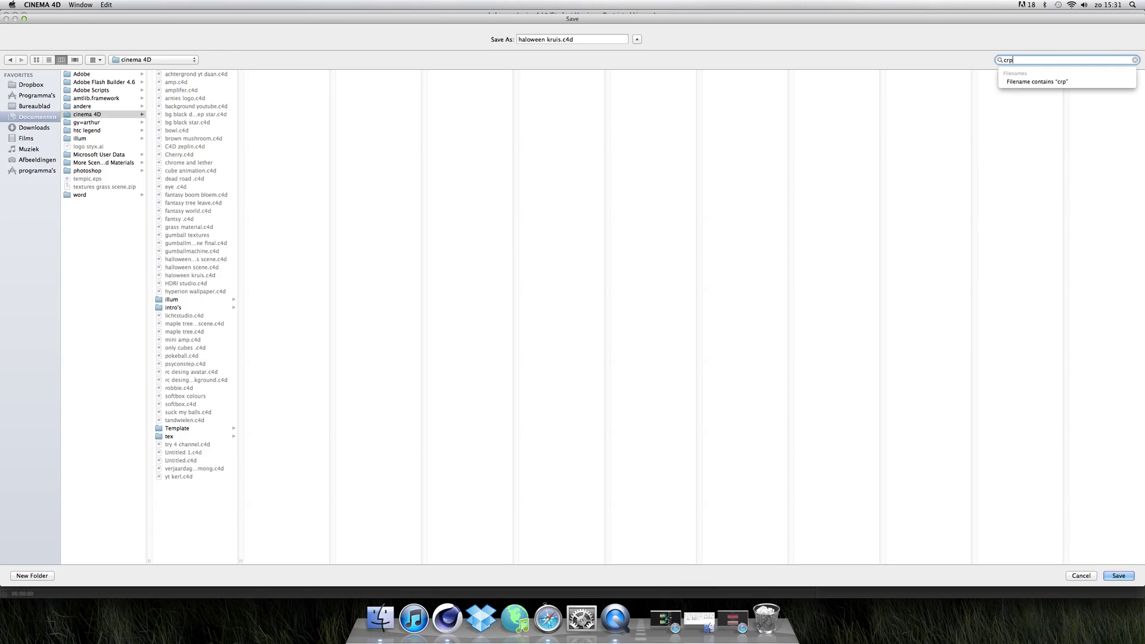
key("BackSpace")
type("oss")
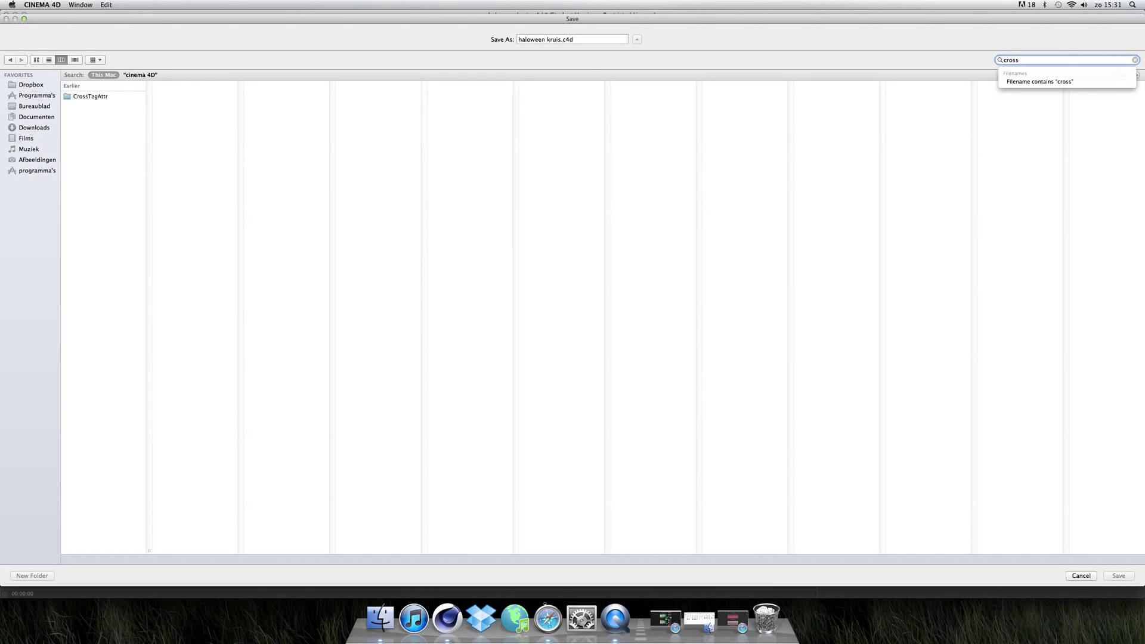
left_click(34, 118)
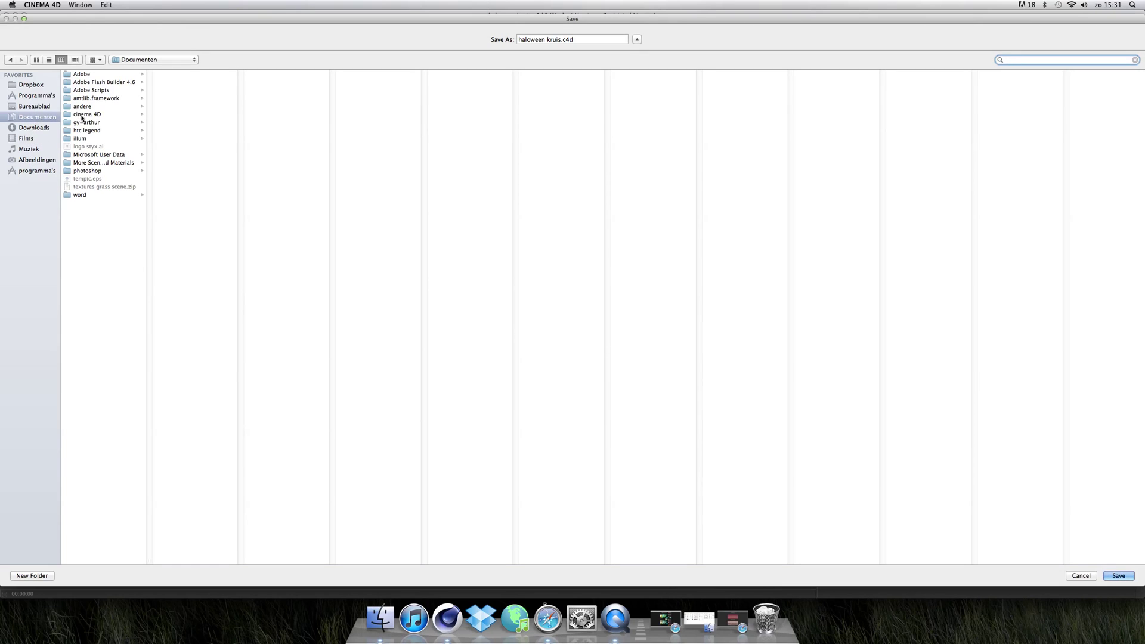
left_click(84, 115)
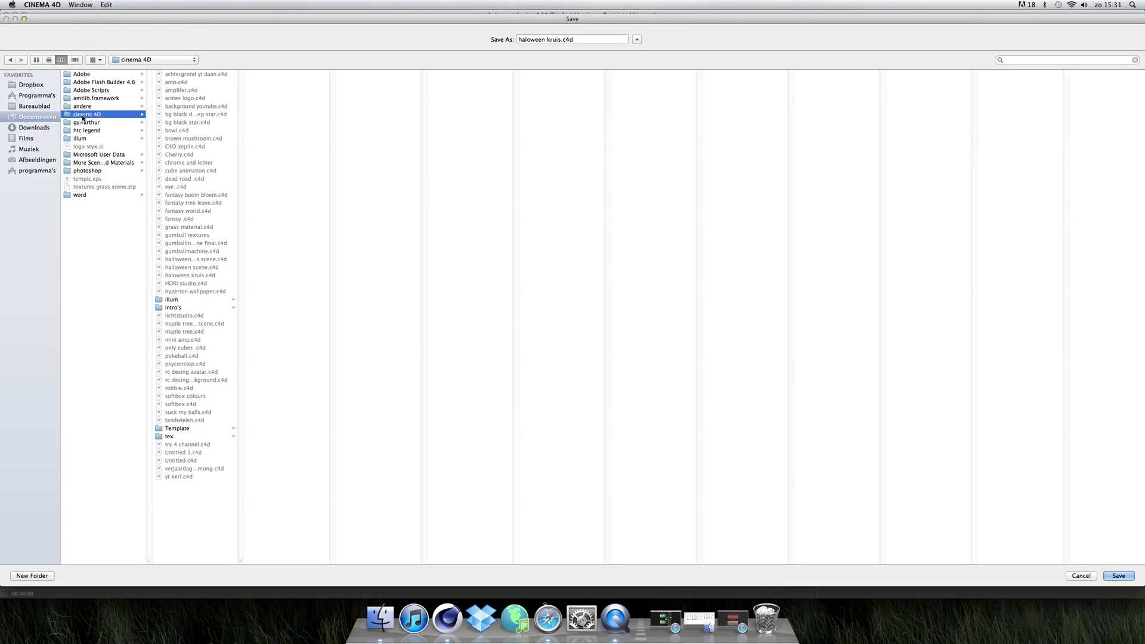
left_click(1009, 59)
type("cr")
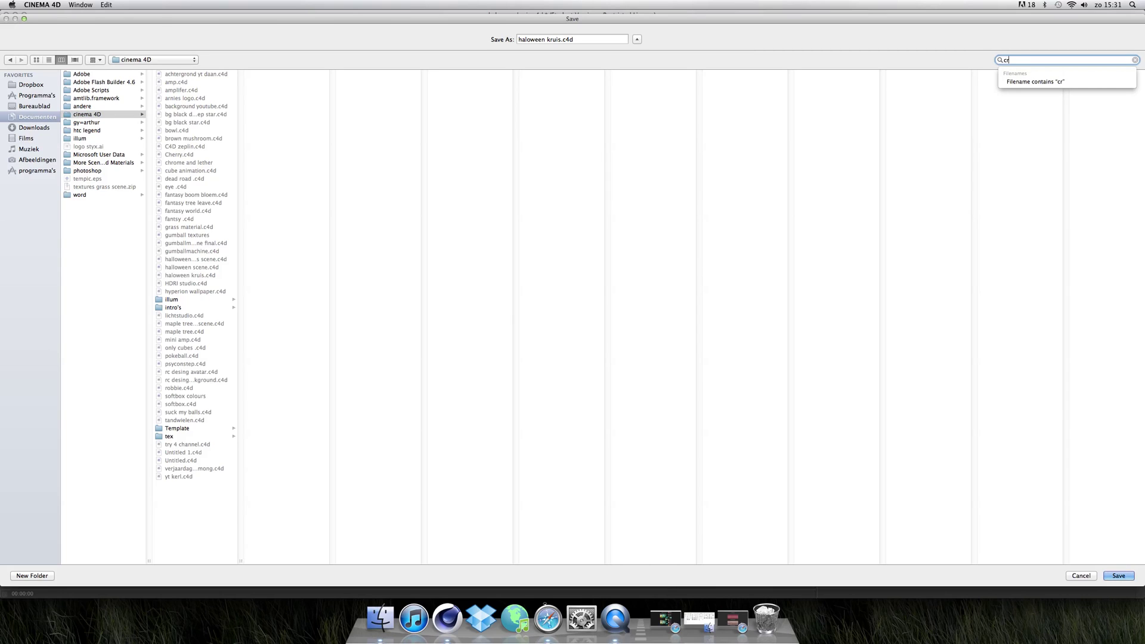
type("oss")
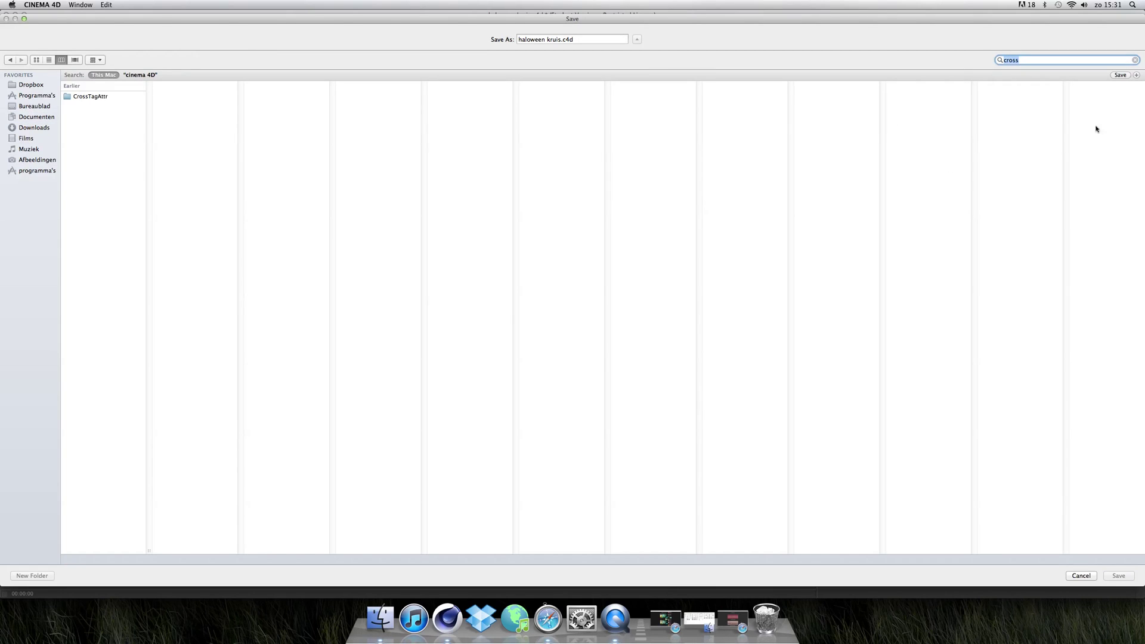
left_click(1120, 76)
left_click(1080, 575)
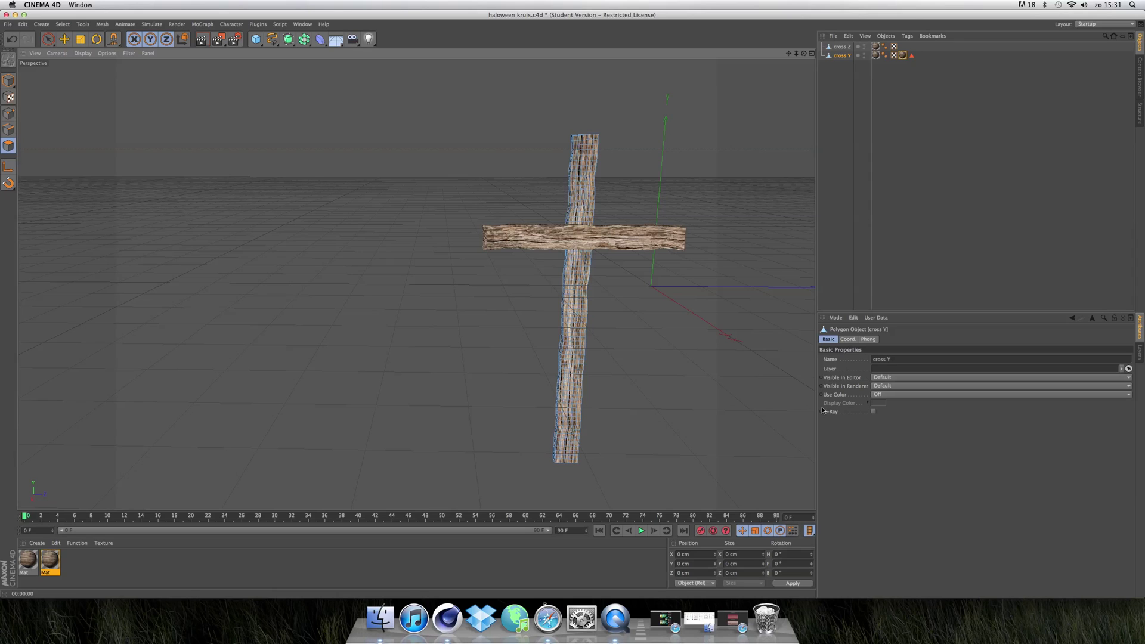
Step: Reopen Save As and save the project under the name cross.c4d
left_click(8, 26)
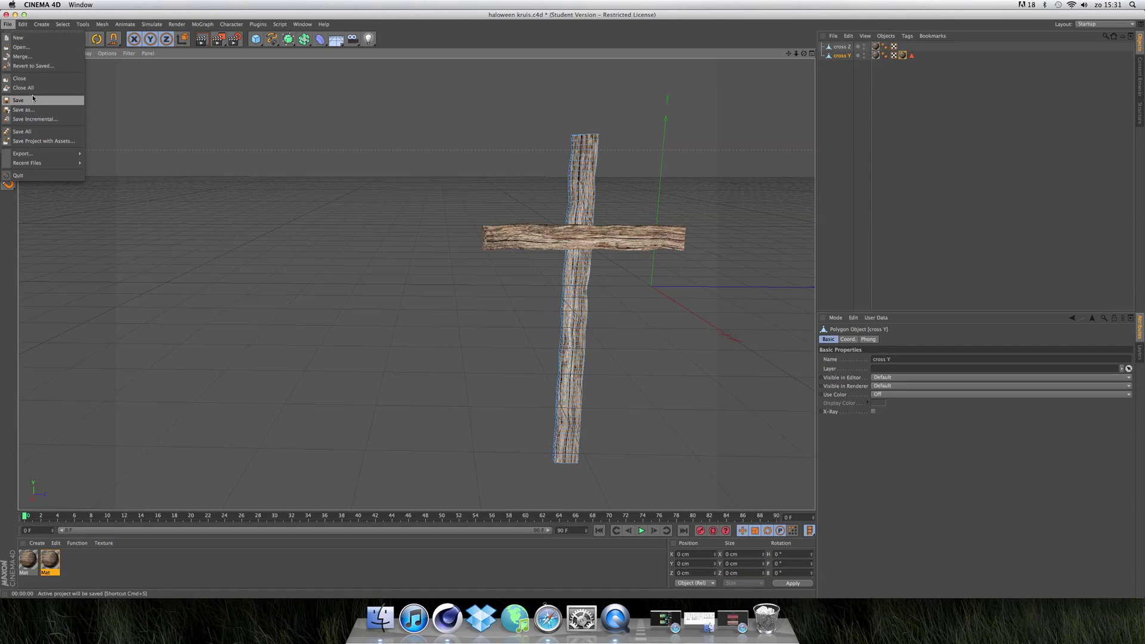
left_click(30, 110)
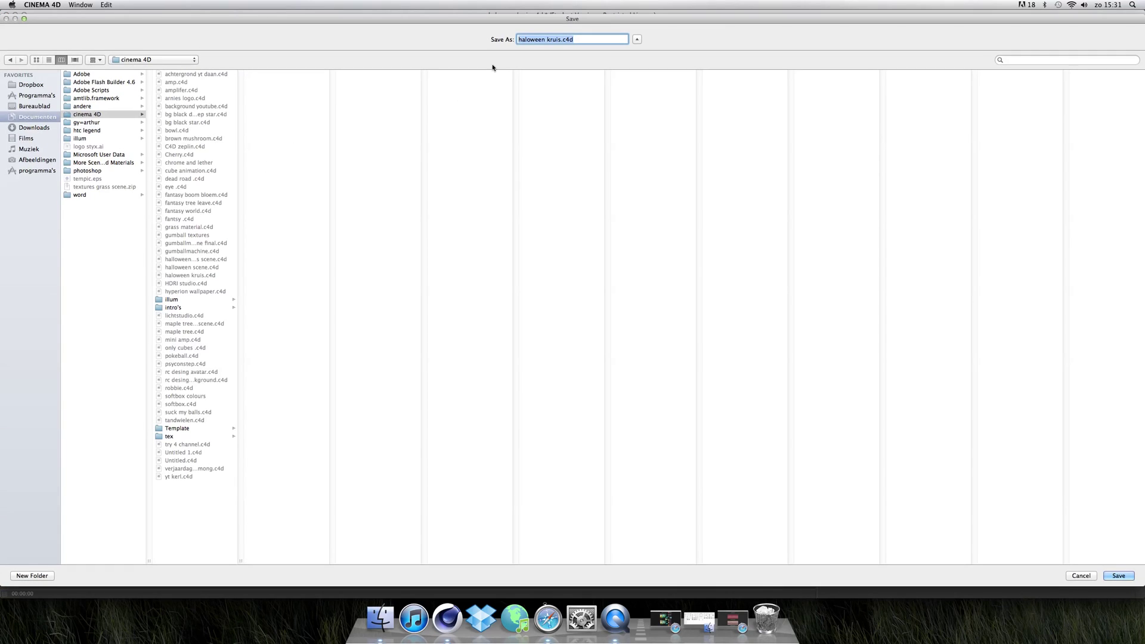
left_click(400, 126)
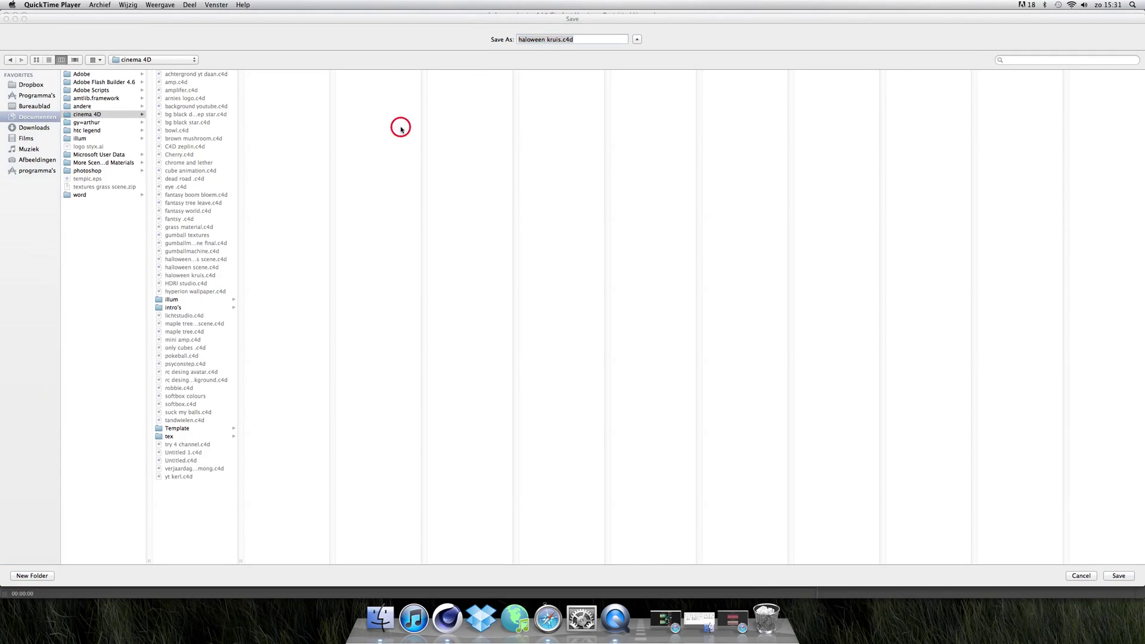
left_click(579, 39)
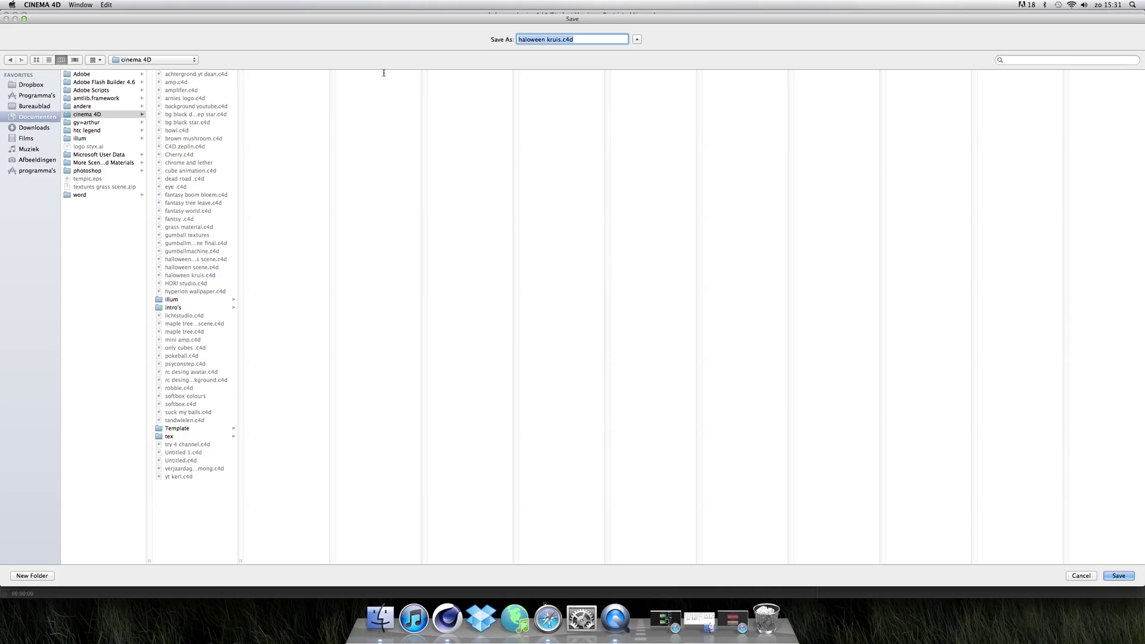
type("cross")
key("Return")
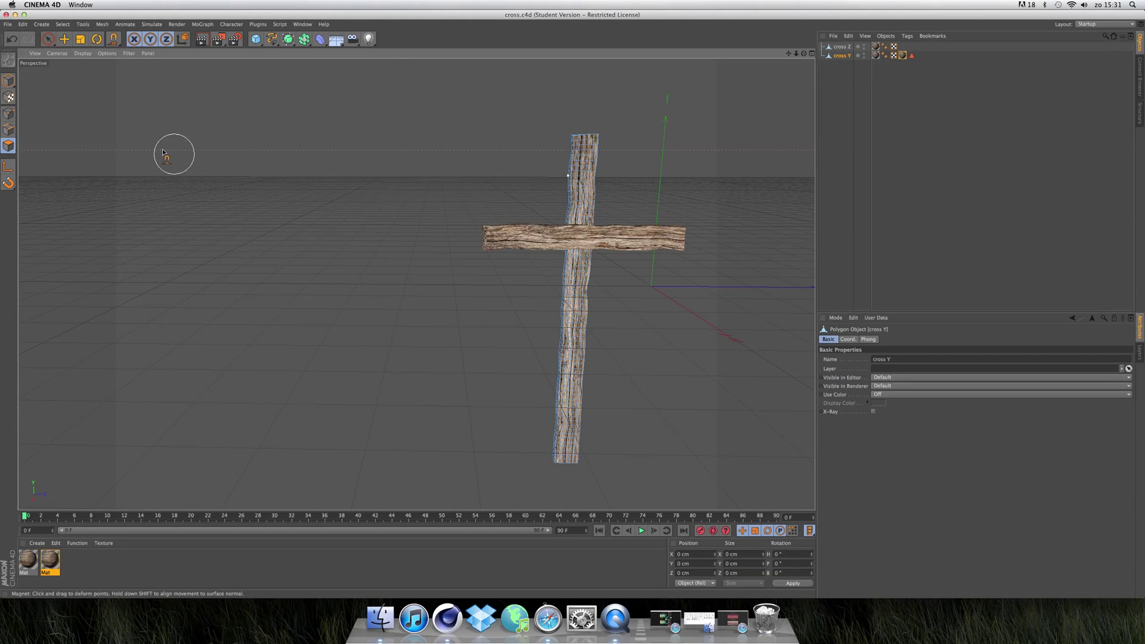
Step: Close cross.c4d and open halloween dark grass scene.c4d from the file browser
left_click(6, 15)
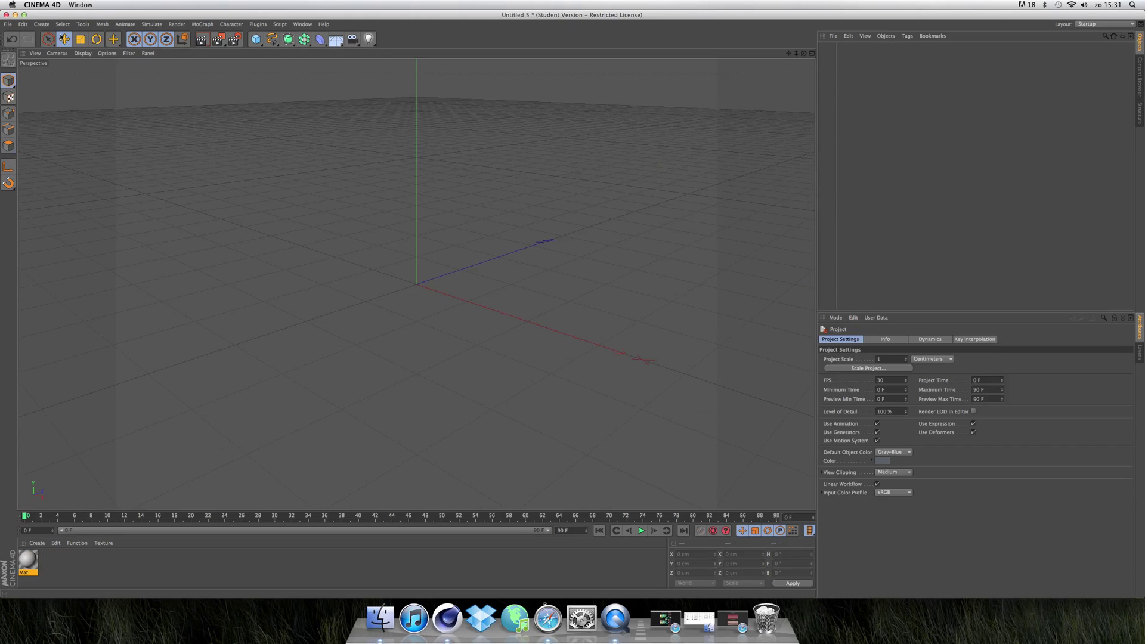
left_click(924, 137)
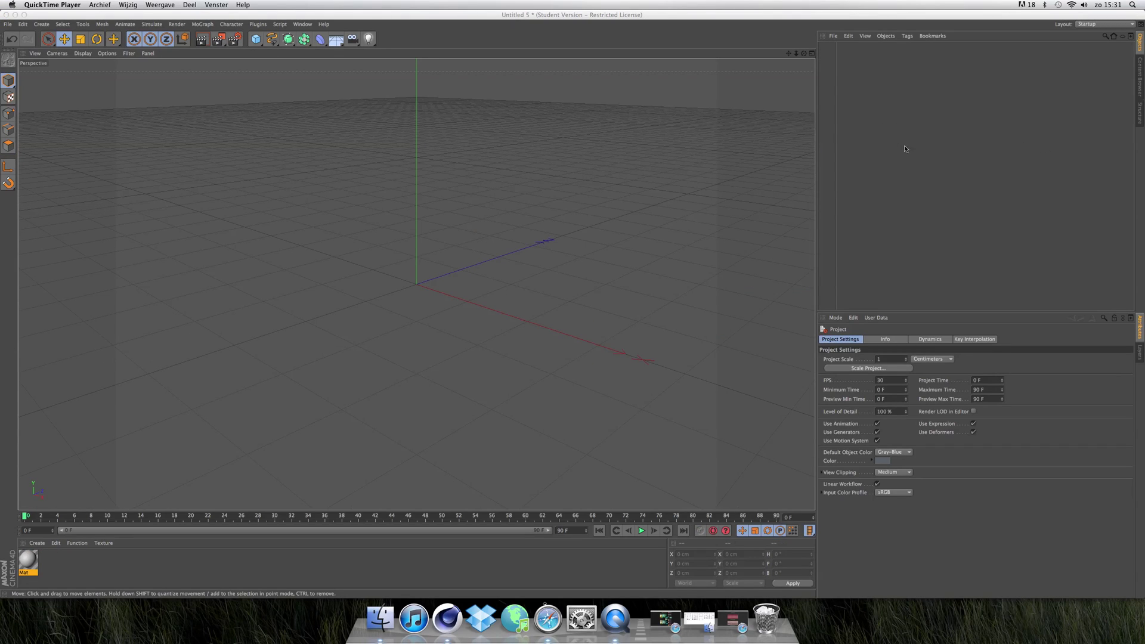
left_click(7, 24)
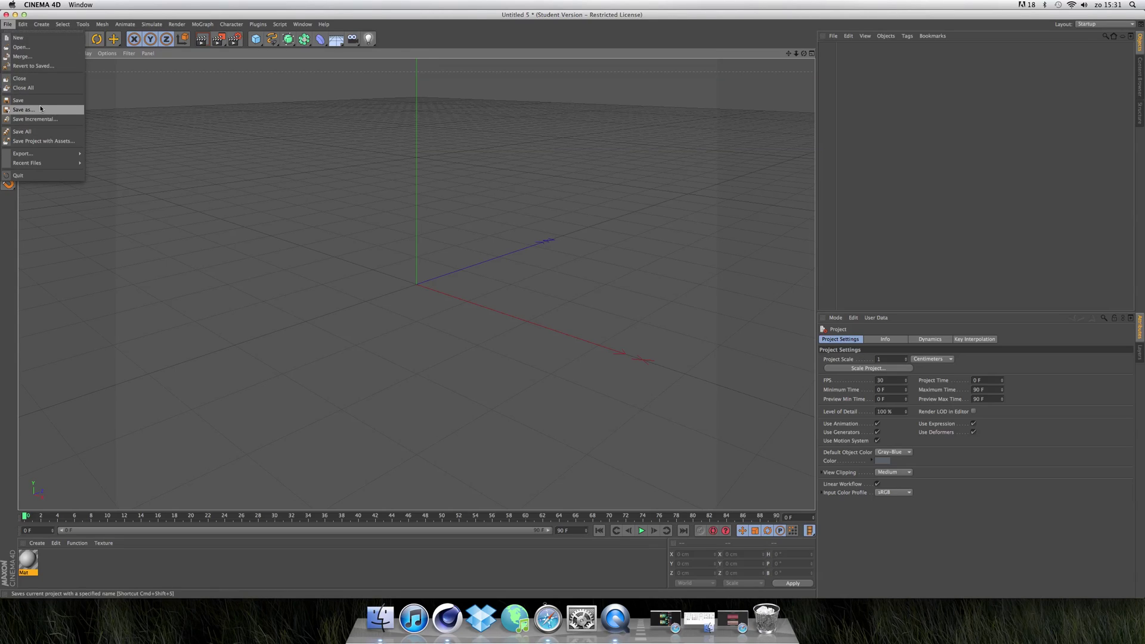
left_click(20, 48)
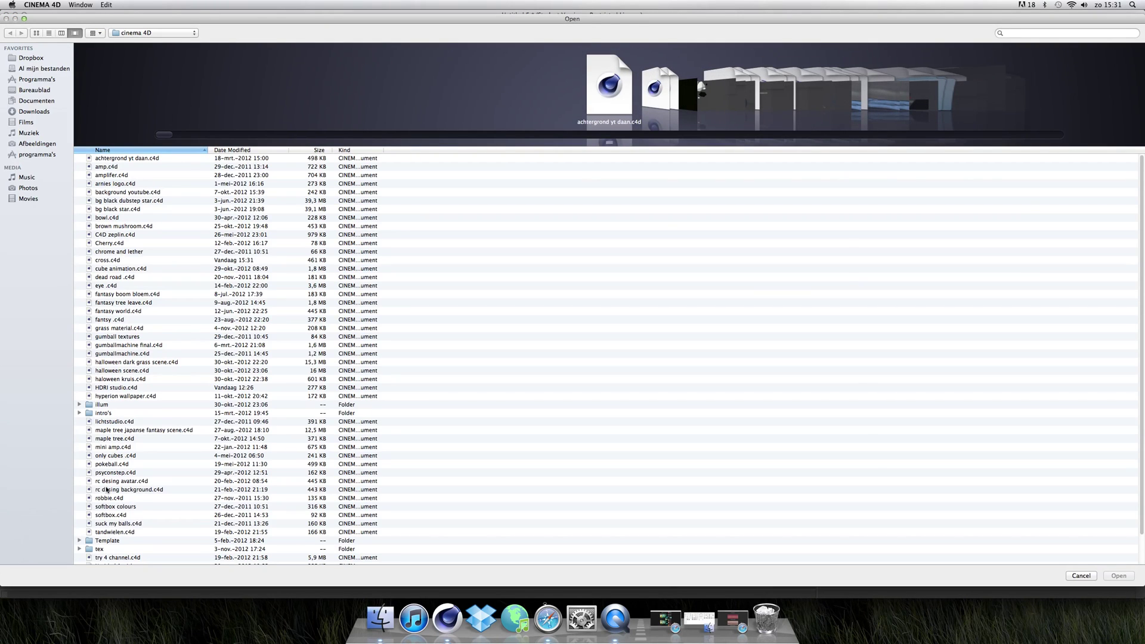
scroll(158, 443, "down", 3)
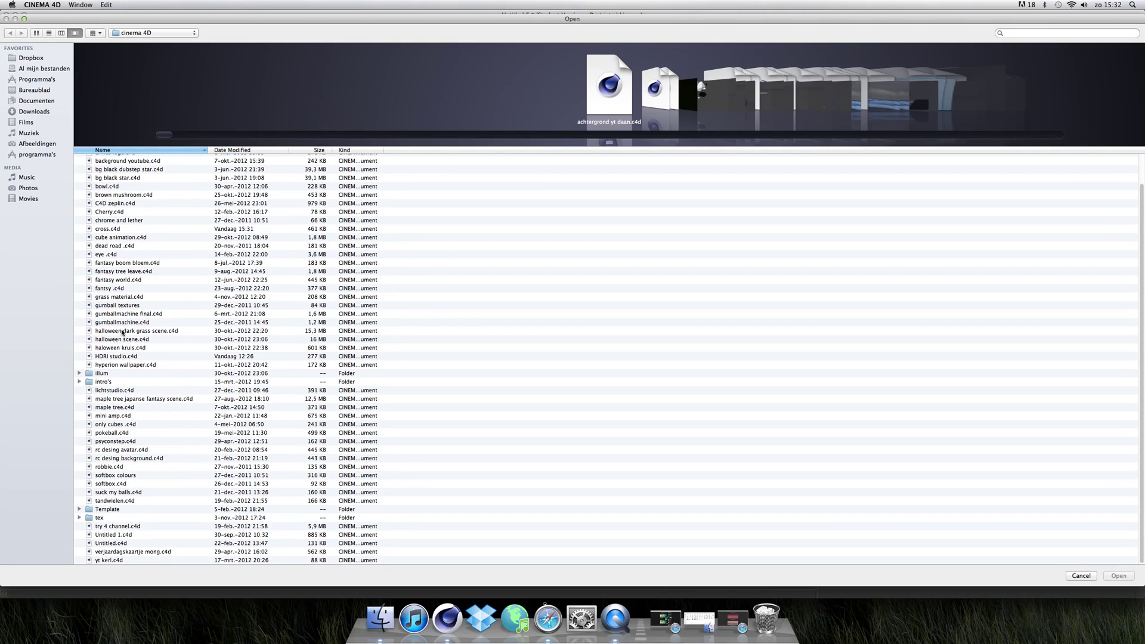
double_click(122, 333)
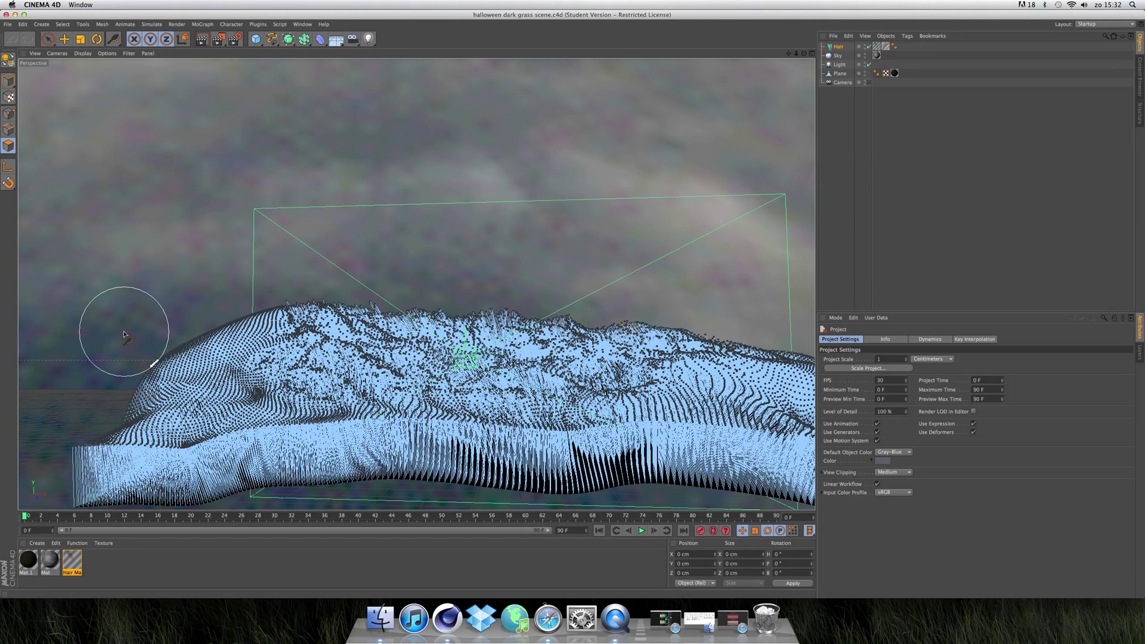
Step: Switch to the scene camera's view and merge cross.c4d to bring in cross Z and cross Y
left_click(869, 82)
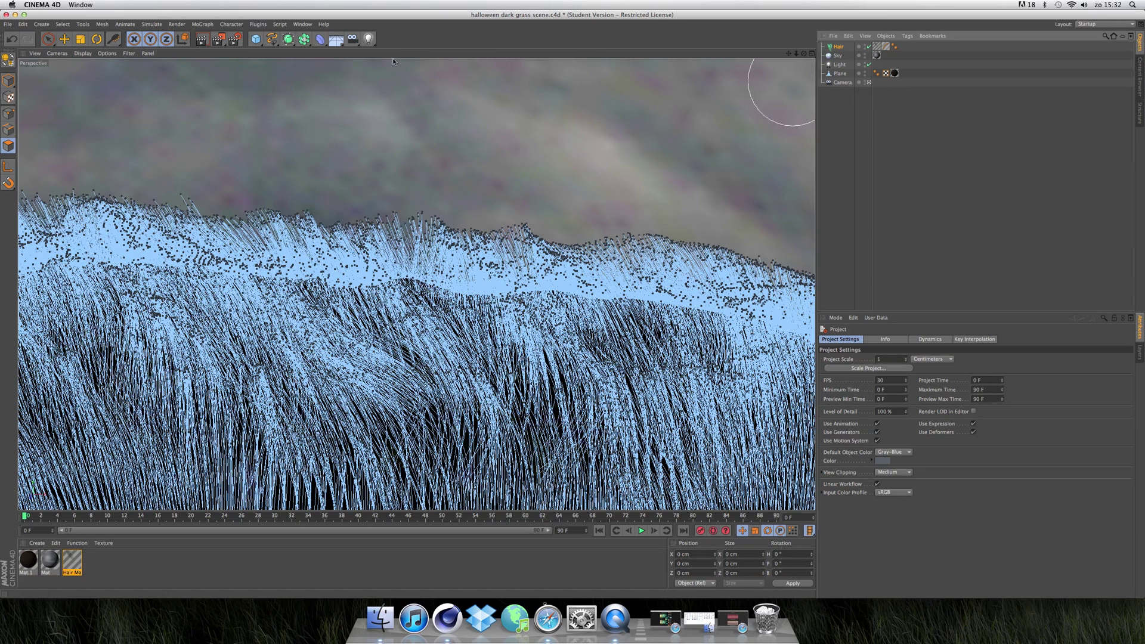
left_click(5, 25)
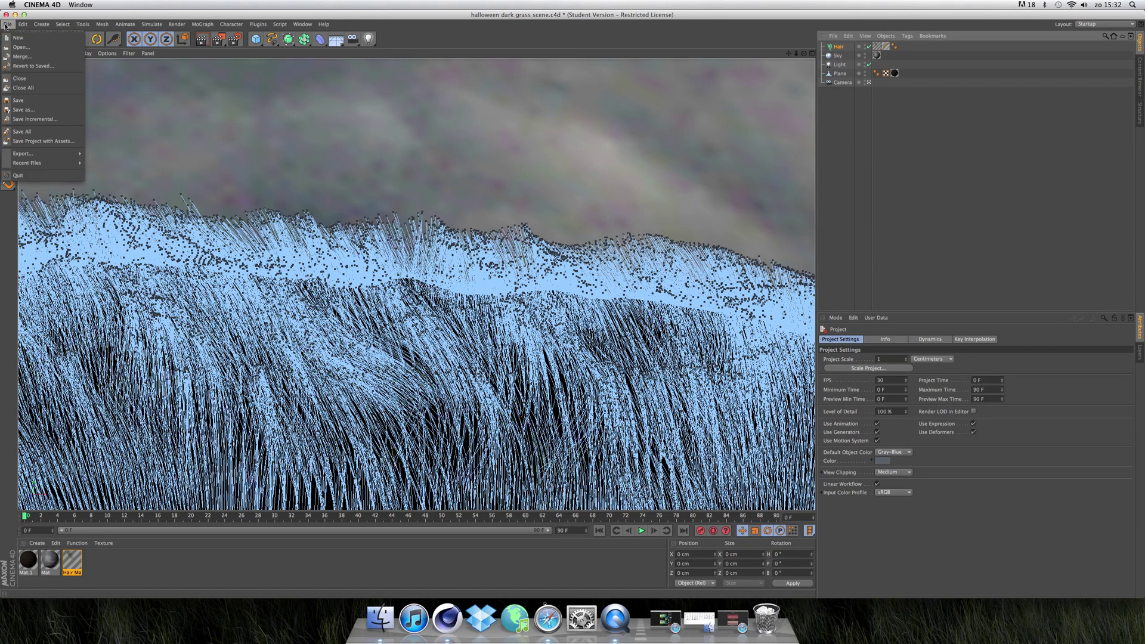
left_click(23, 48)
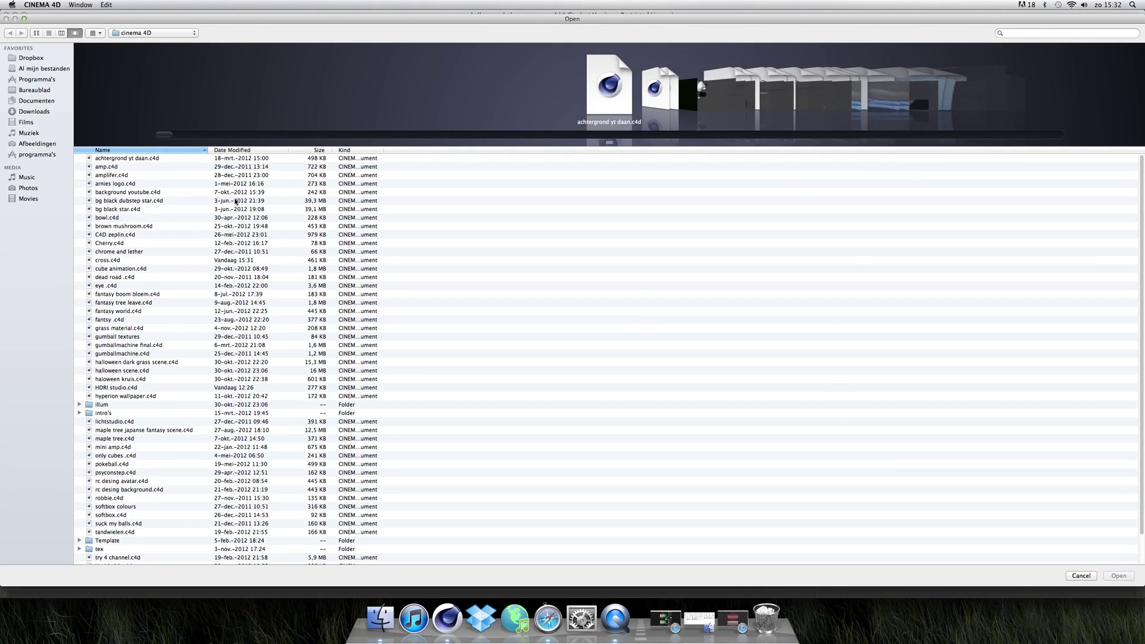
left_click(1087, 580)
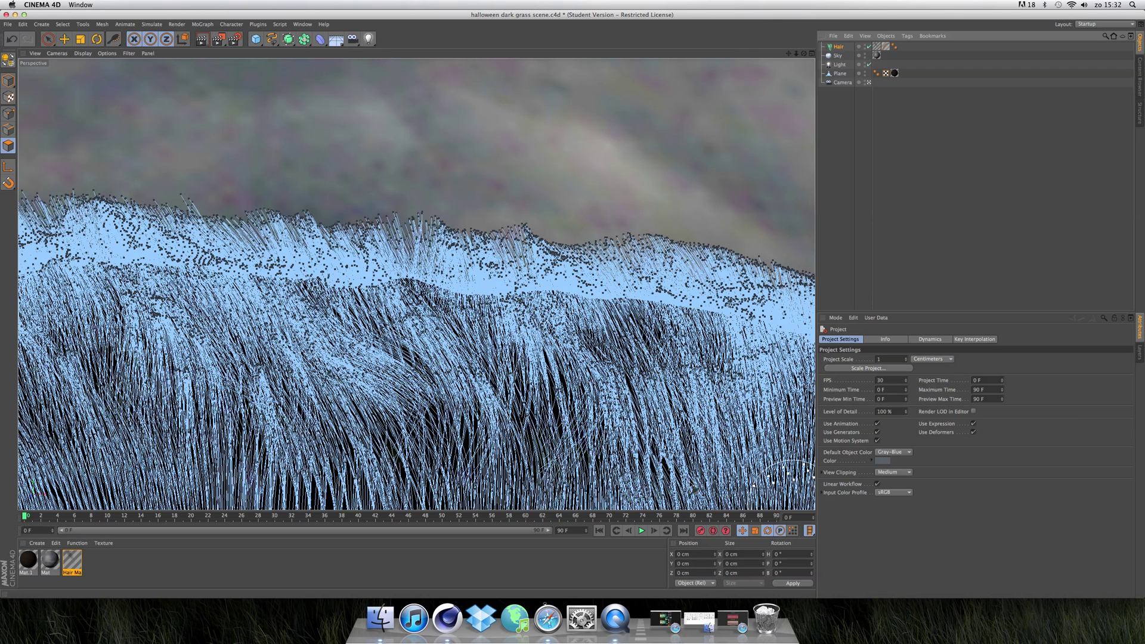
left_click(8, 25)
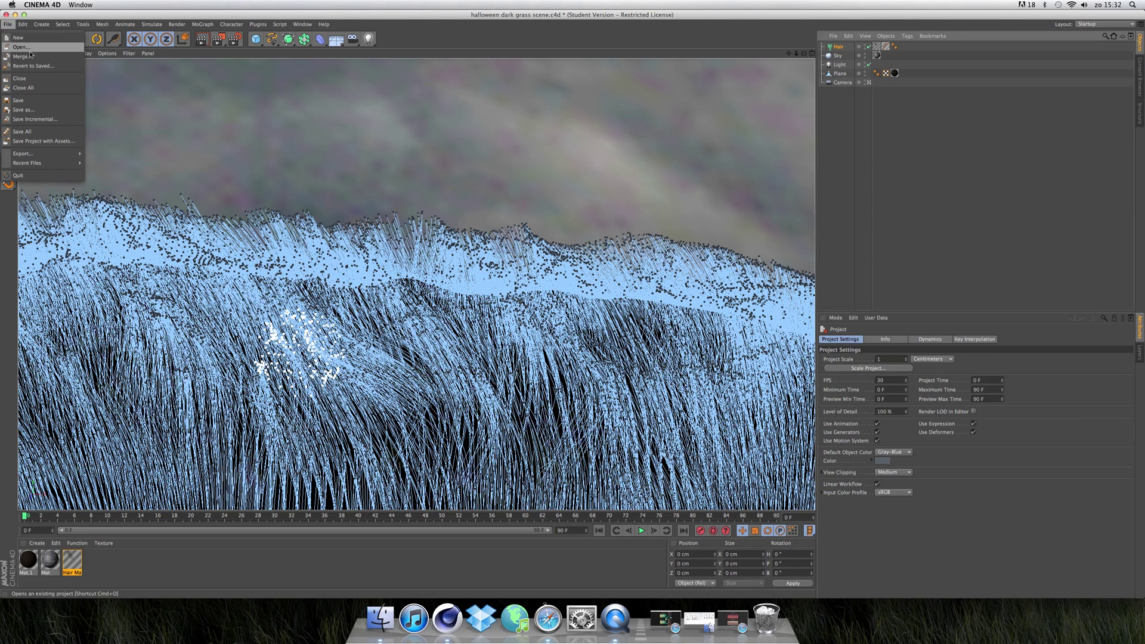
left_click(22, 47)
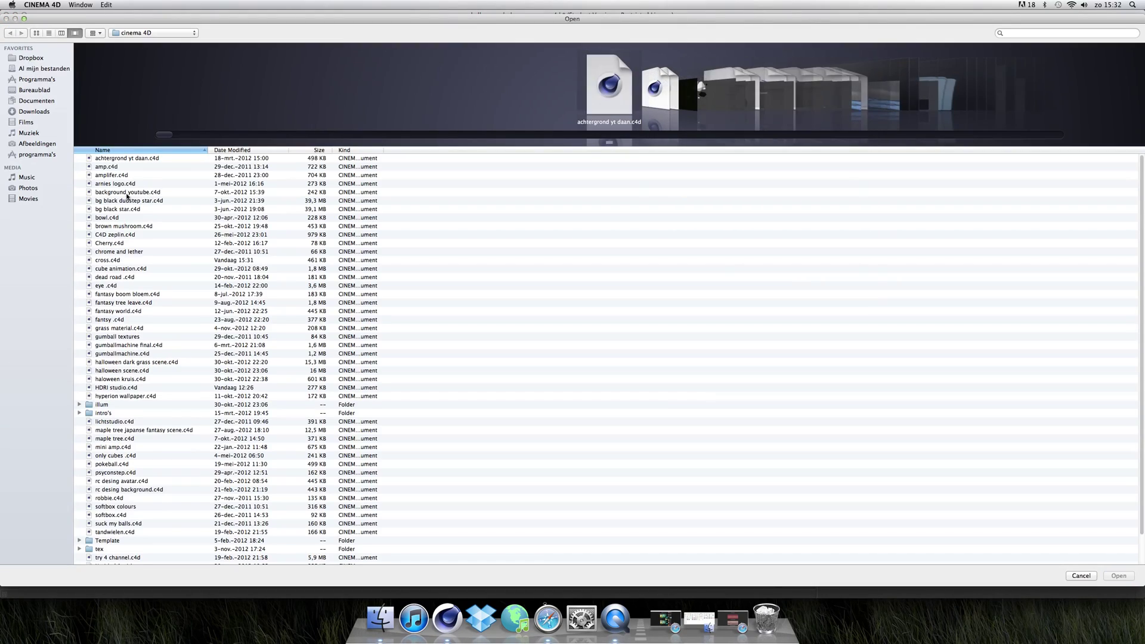
left_click(107, 262)
double_click(107, 261)
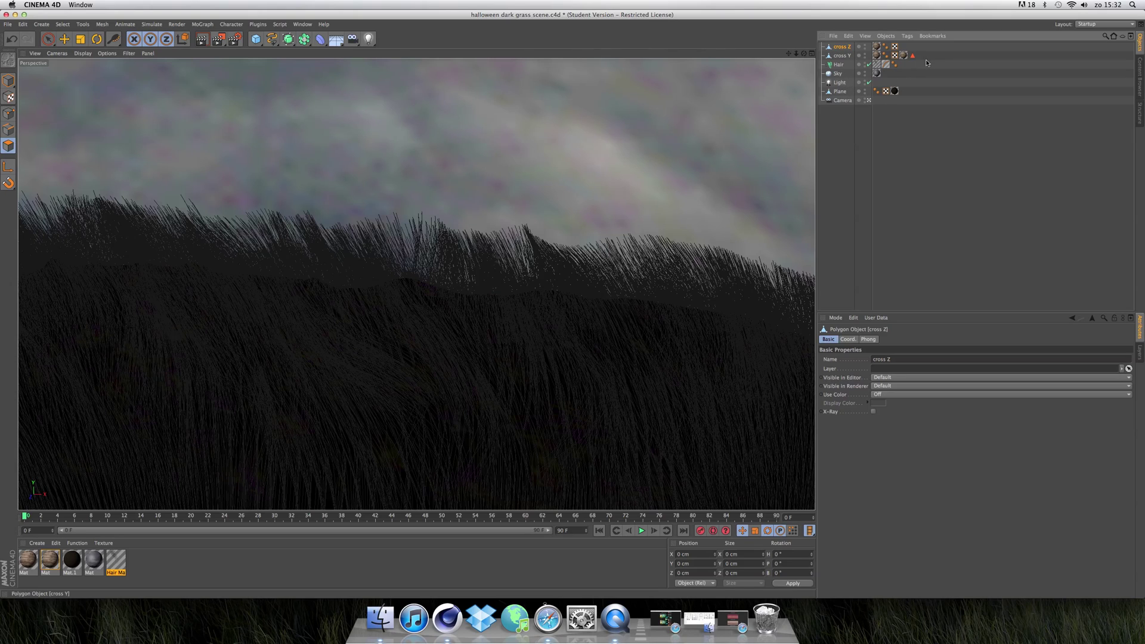
Step: Add a Null, parent cross Z and cross Y under it, and rename the Null 'cross'
left_click_drag(909, 53, 752, 35)
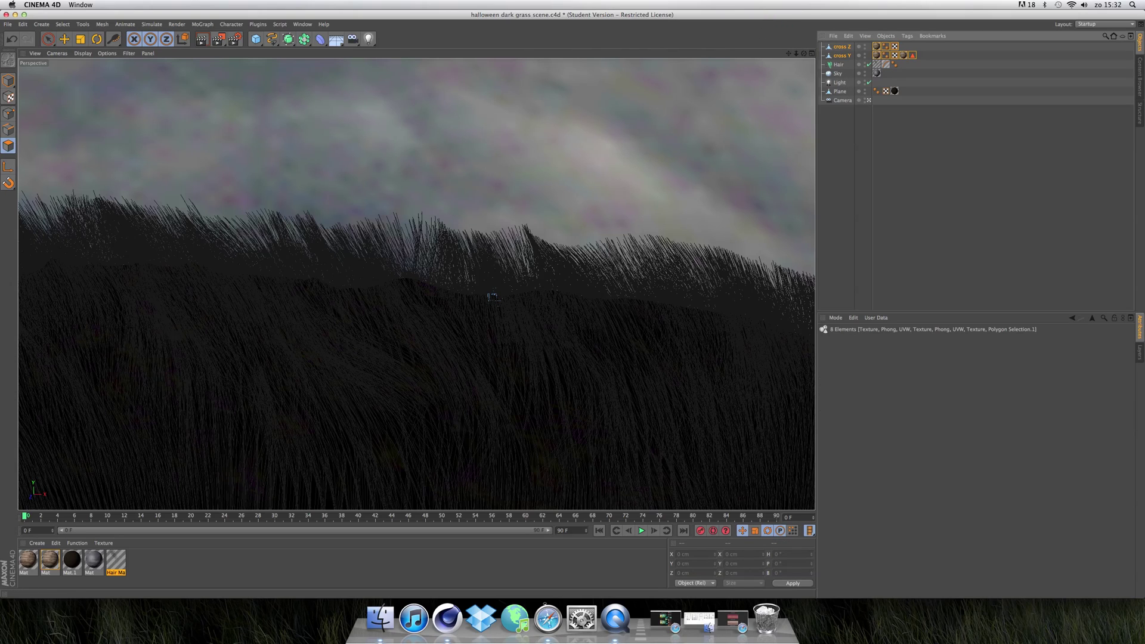
left_click(41, 25)
mouse_move(47, 37)
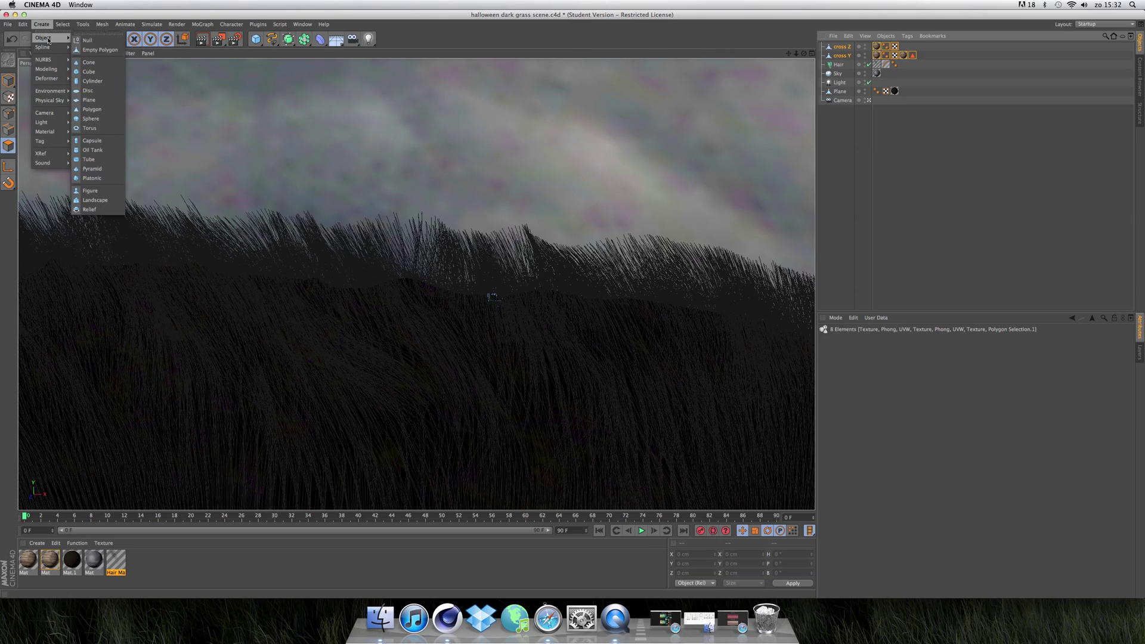
left_click(86, 37)
mouse_move(931, 67)
left_mouse_down()
mouse_move(798, 51)
mouse_move(837, 46)
left_mouse_up()
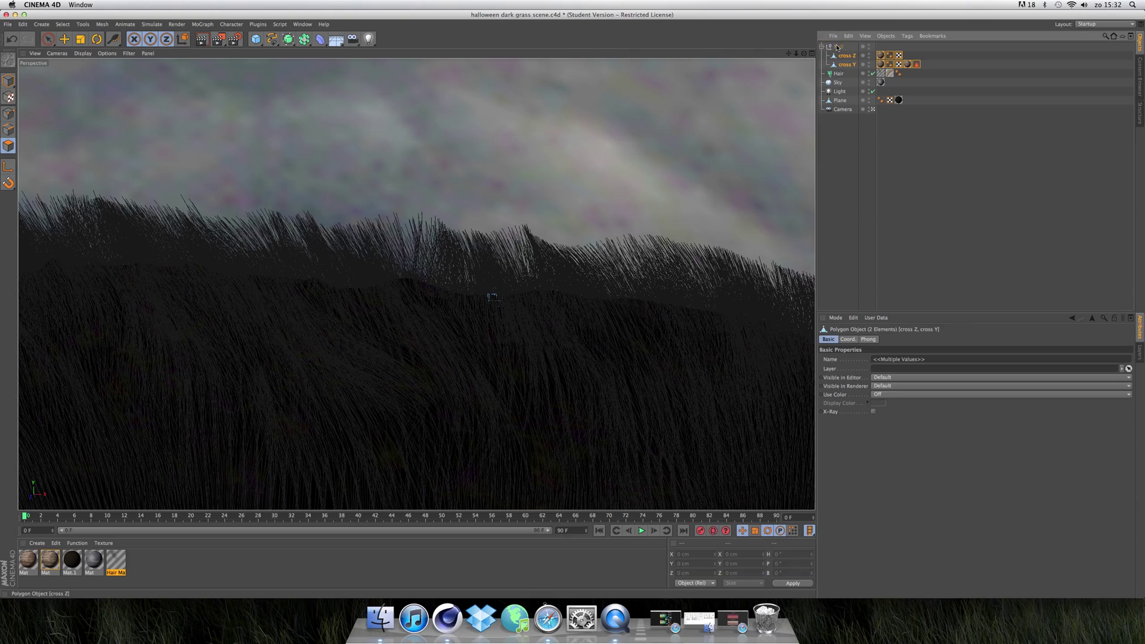
left_click(845, 47)
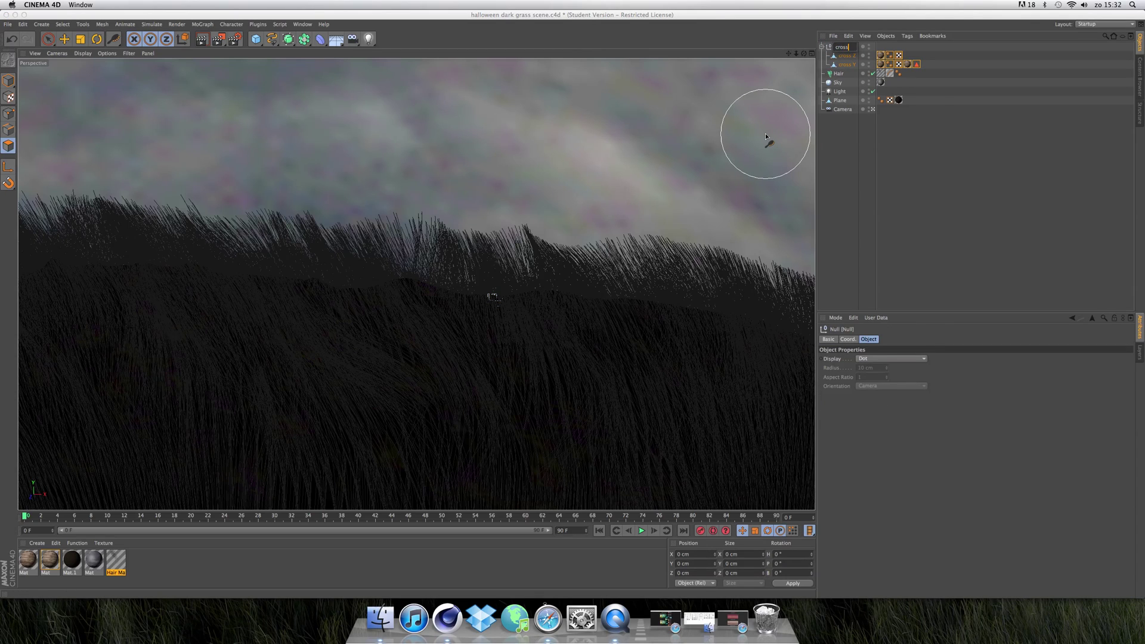
key("Return")
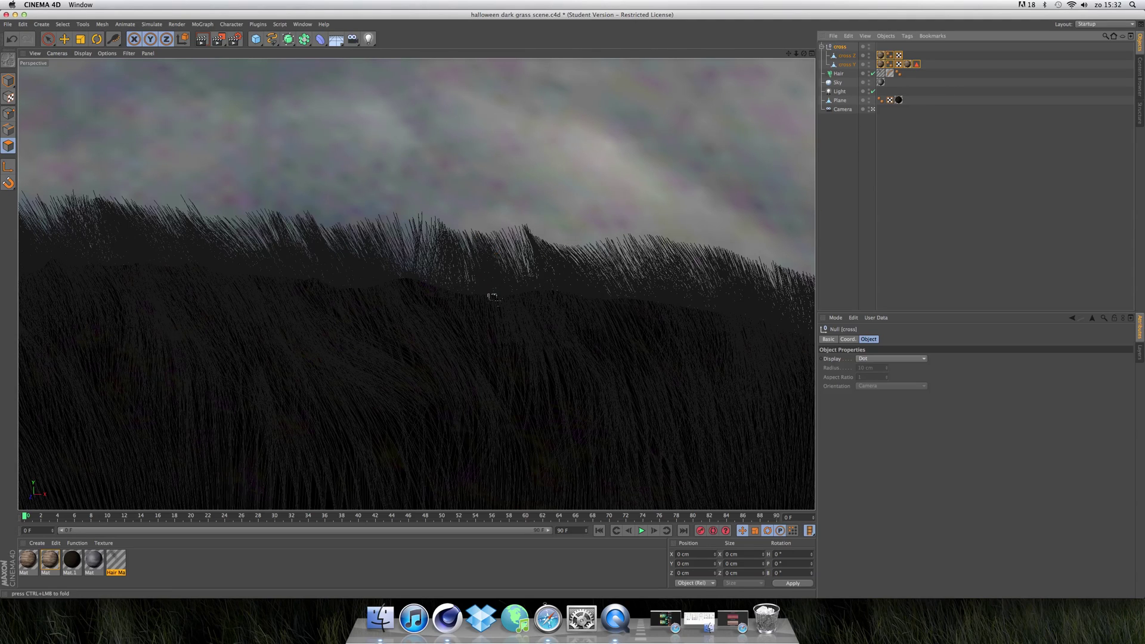
left_click(71, 38)
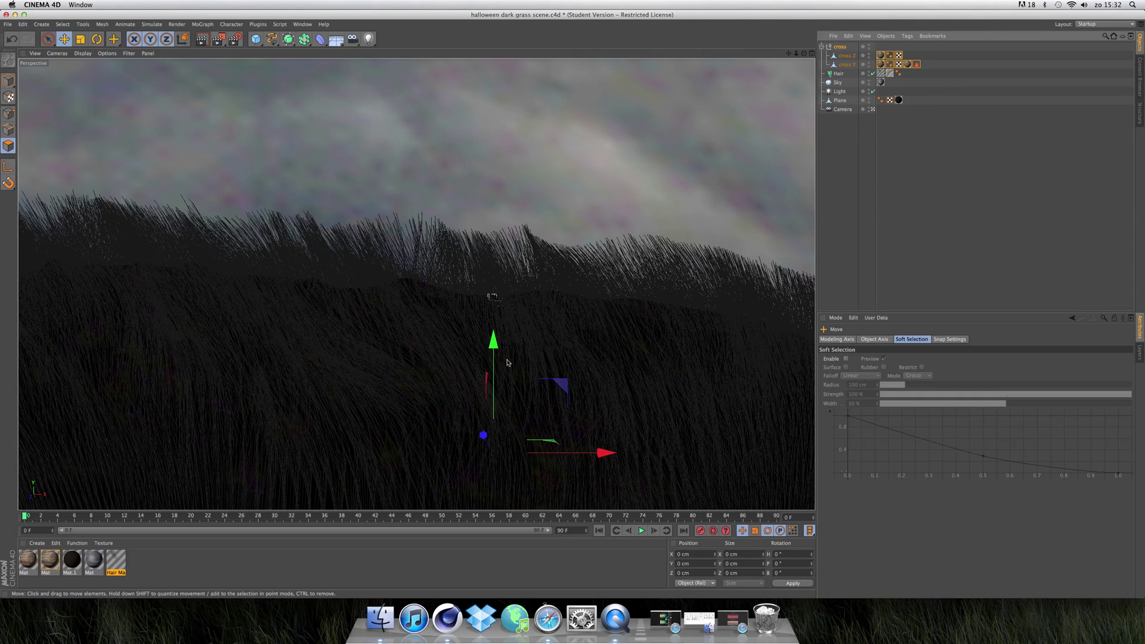
Step: Raise the cross above the hill, shift it left, stand it upright and scale it to about 62%
left_click_drag(497, 352, 492, 99)
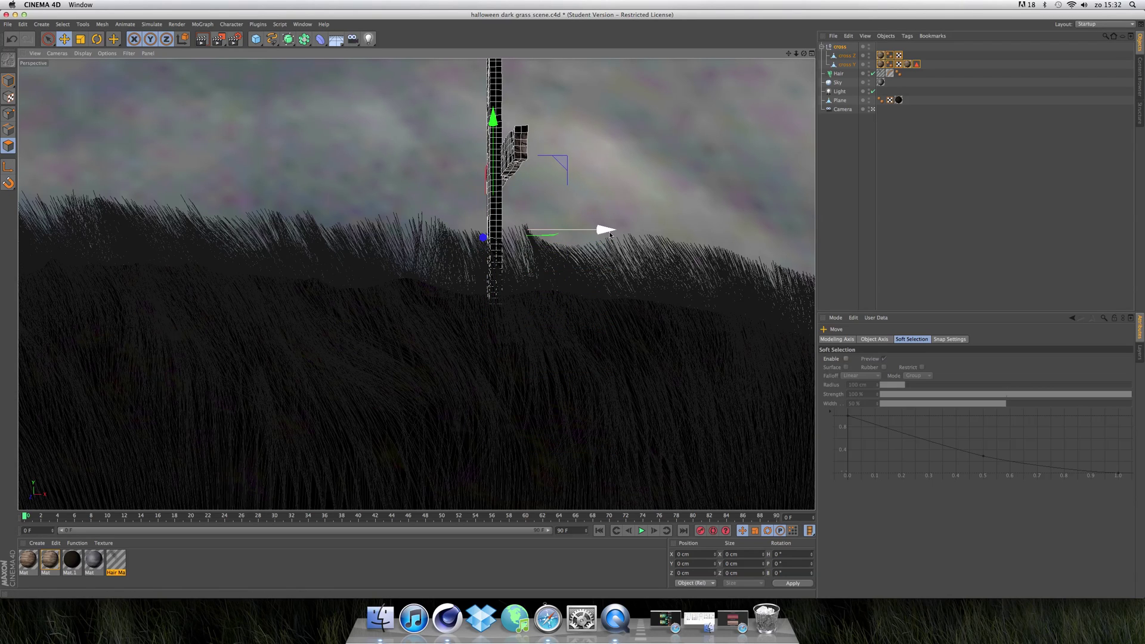
left_click_drag(601, 232, 317, 215)
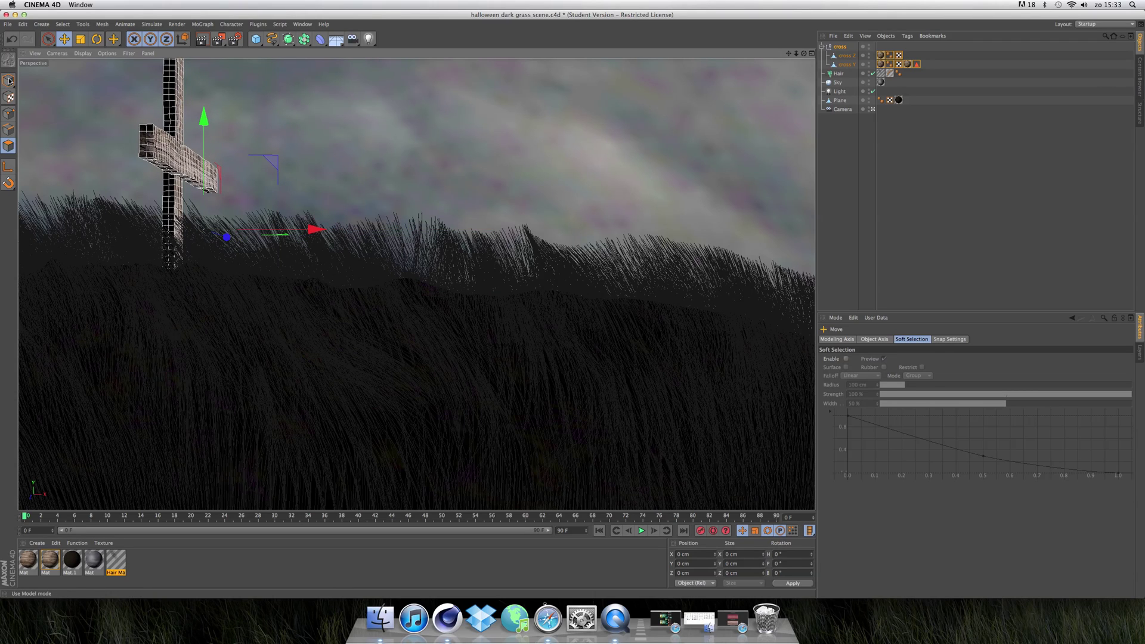
left_click(97, 39)
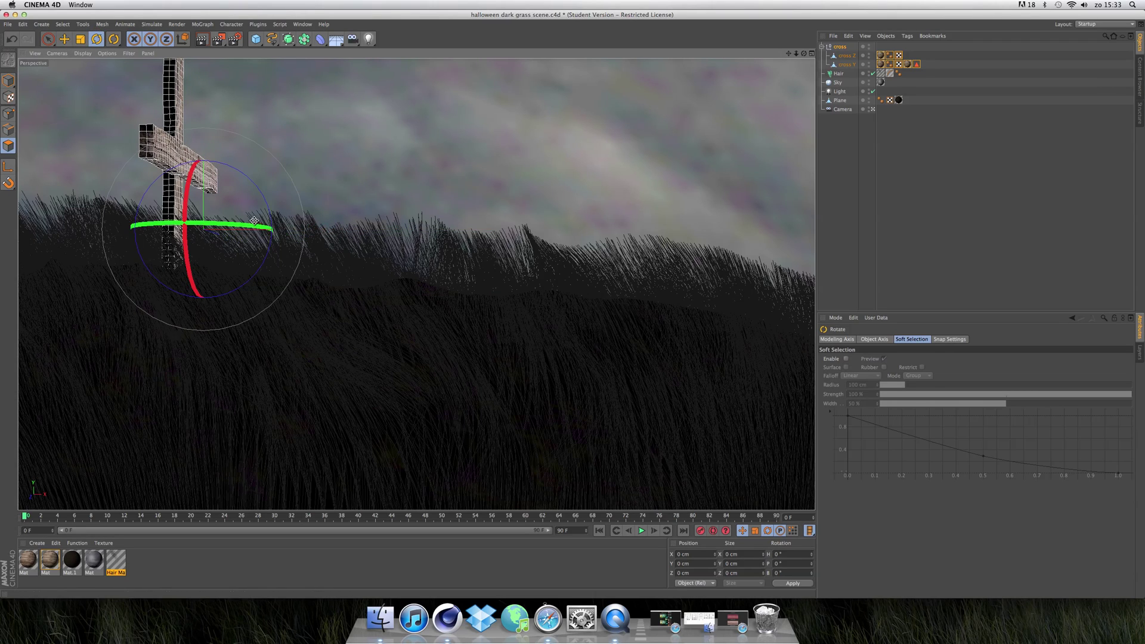
left_click_drag(248, 229, 180, 230)
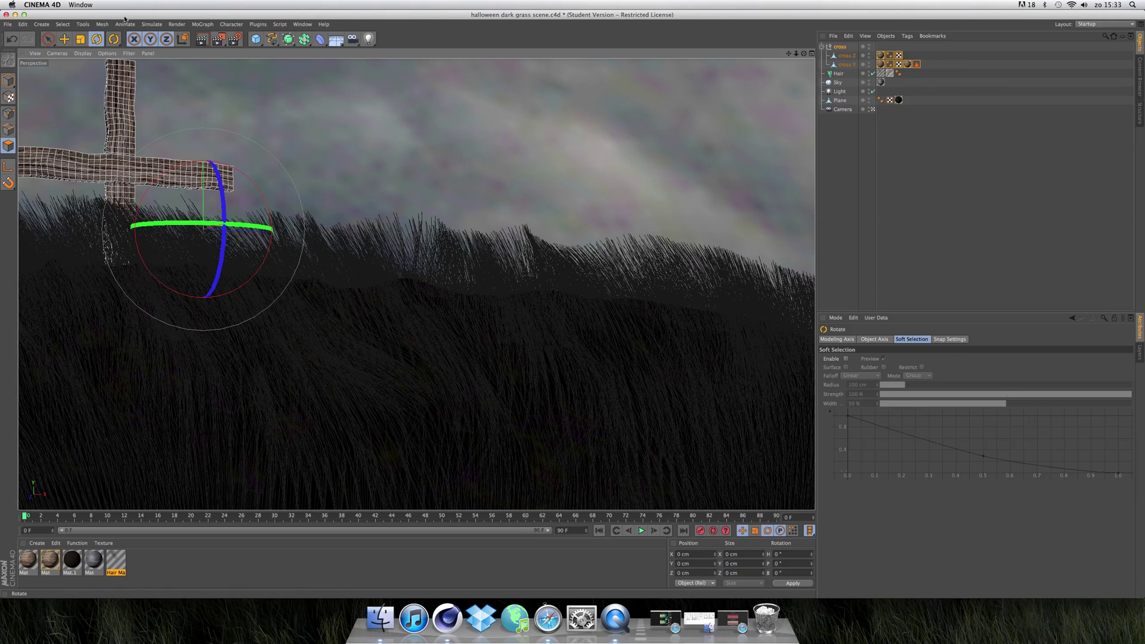
left_click(88, 40)
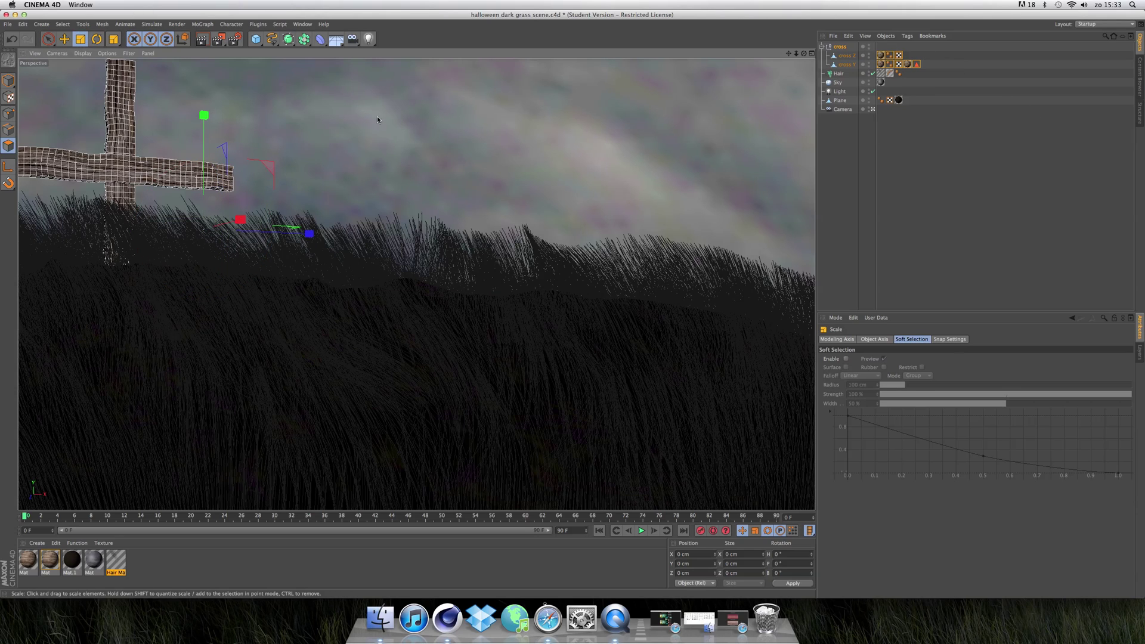
left_click_drag(358, 129, 273, 164)
Step: Bring the cross toward the camera and slightly higher, reframe on the hilltop, nudge it left
left_click(65, 39)
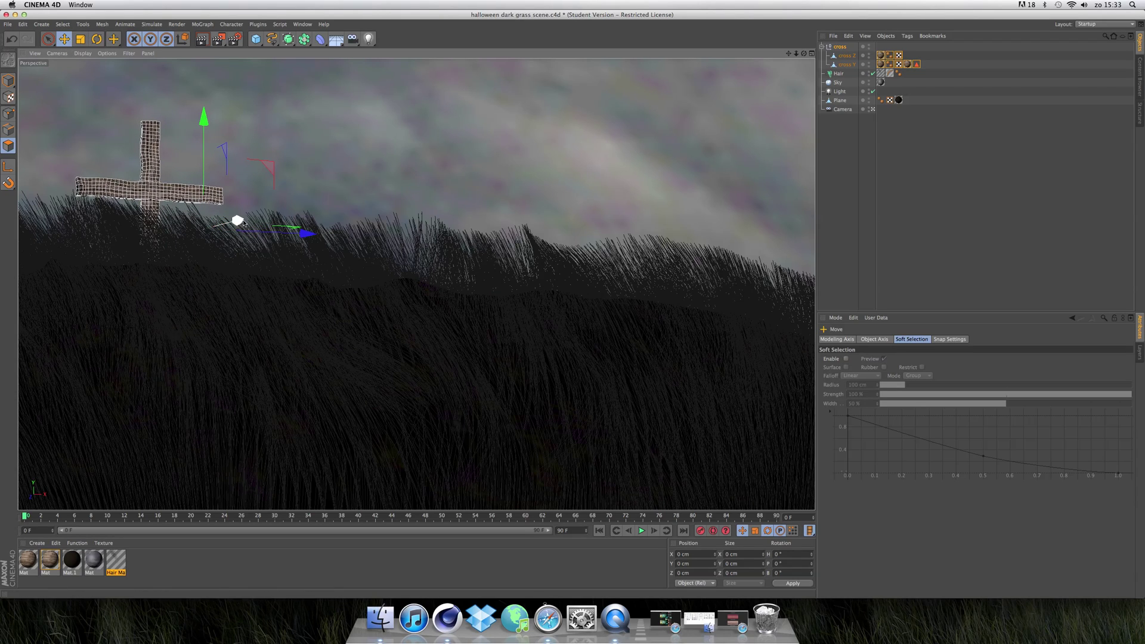
left_click_drag(239, 219, 277, 221)
left_click_drag(235, 110, 305, 69)
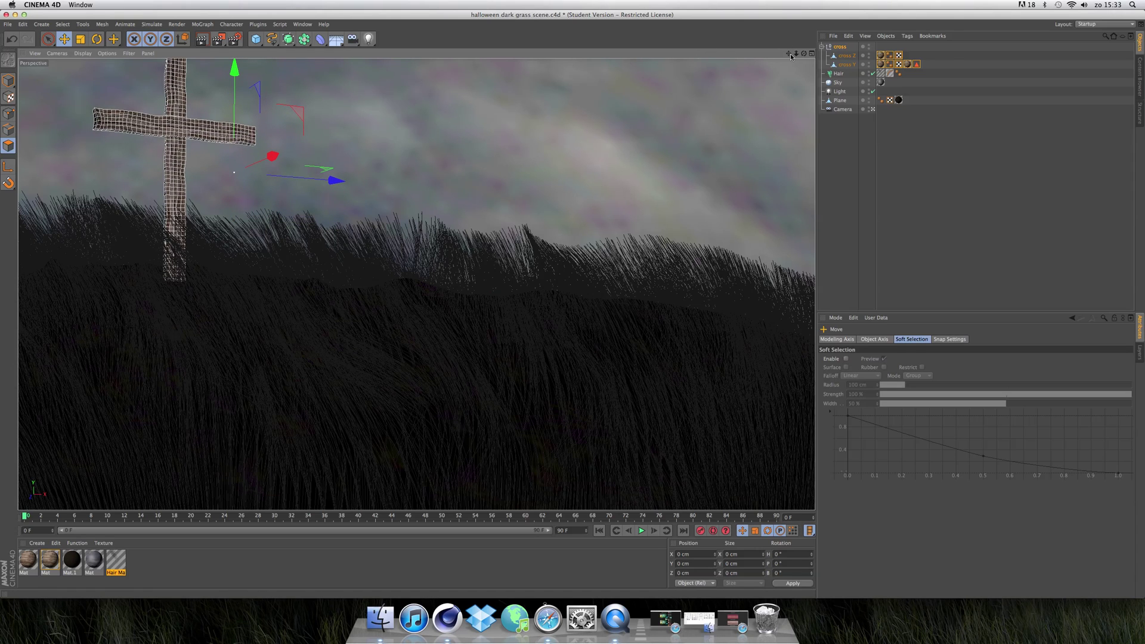
left_click_drag(791, 56, 800, 94)
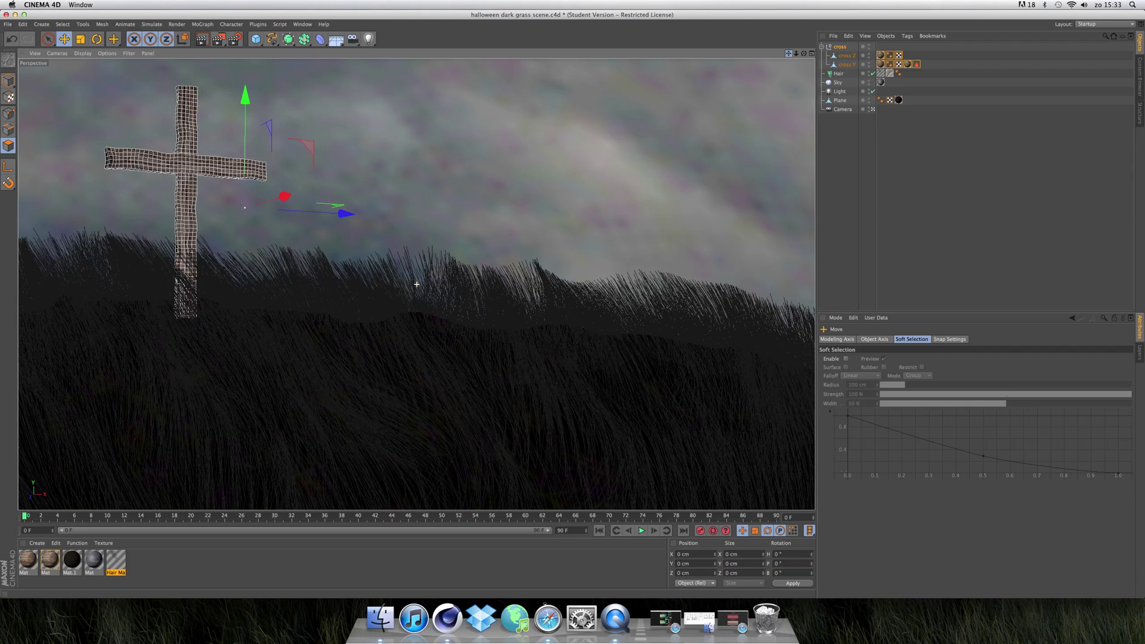
left_click_drag(416, 284, 421, 289)
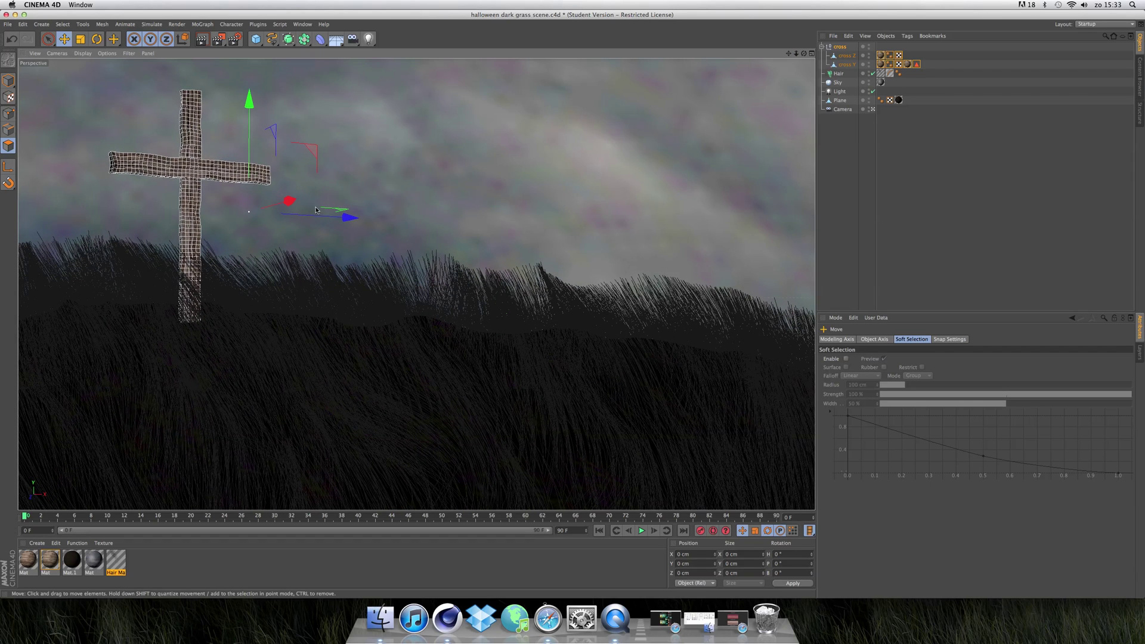
left_click_drag(349, 216, 322, 223)
Step: Render a preview, turn the cross about 15° on its heading, re-render, then hide Cinema 4D
left_click(201, 41)
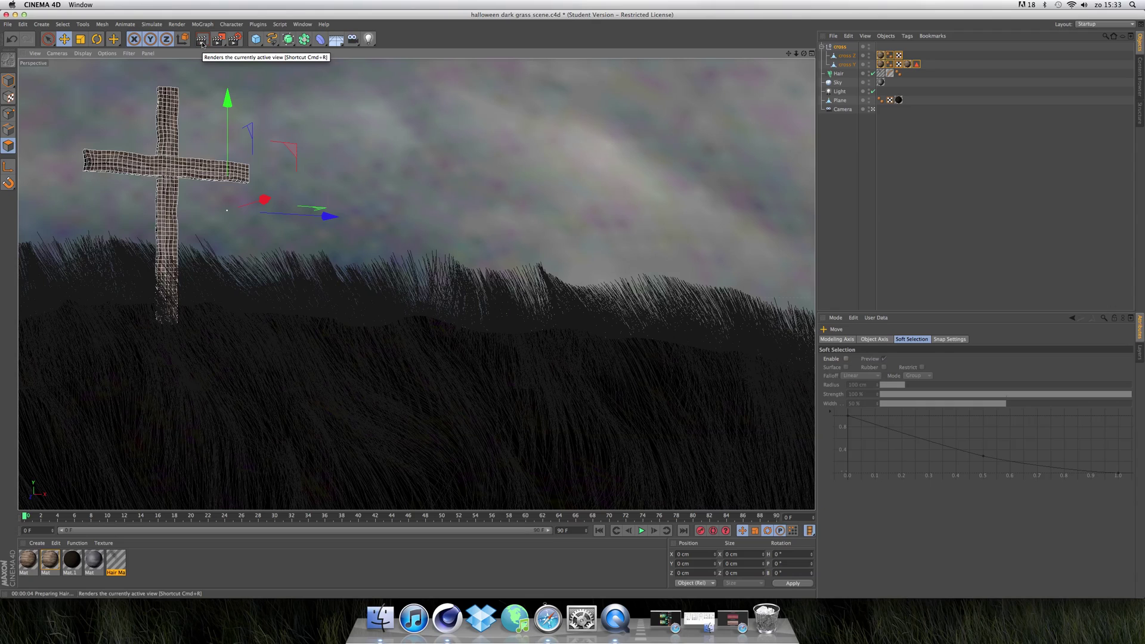
left_click(102, 41)
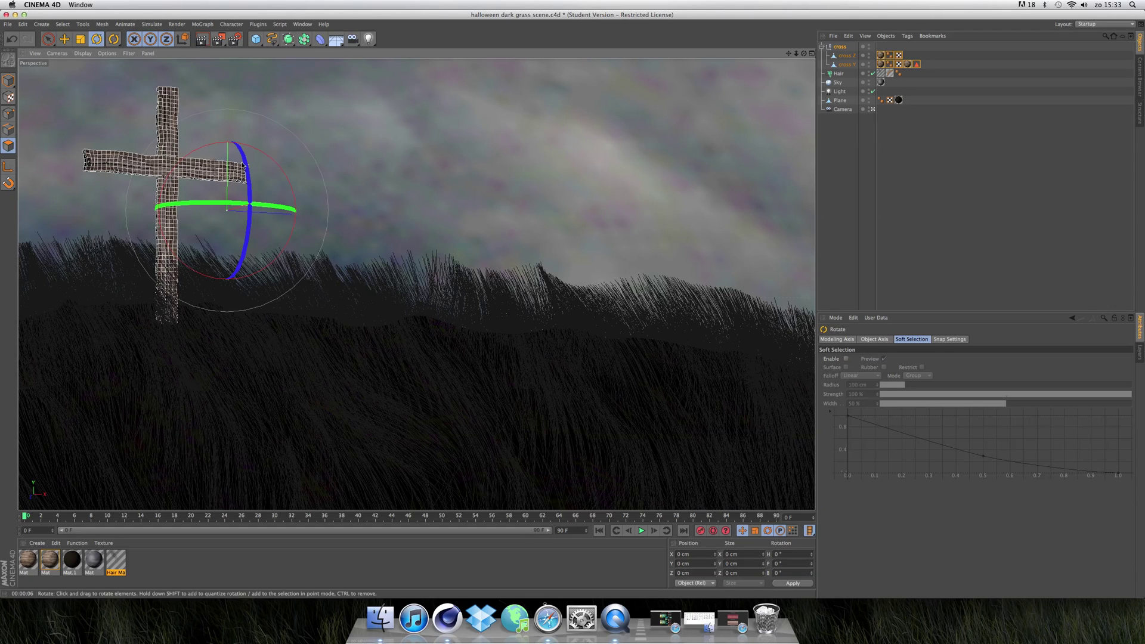
left_click_drag(212, 143, 205, 145)
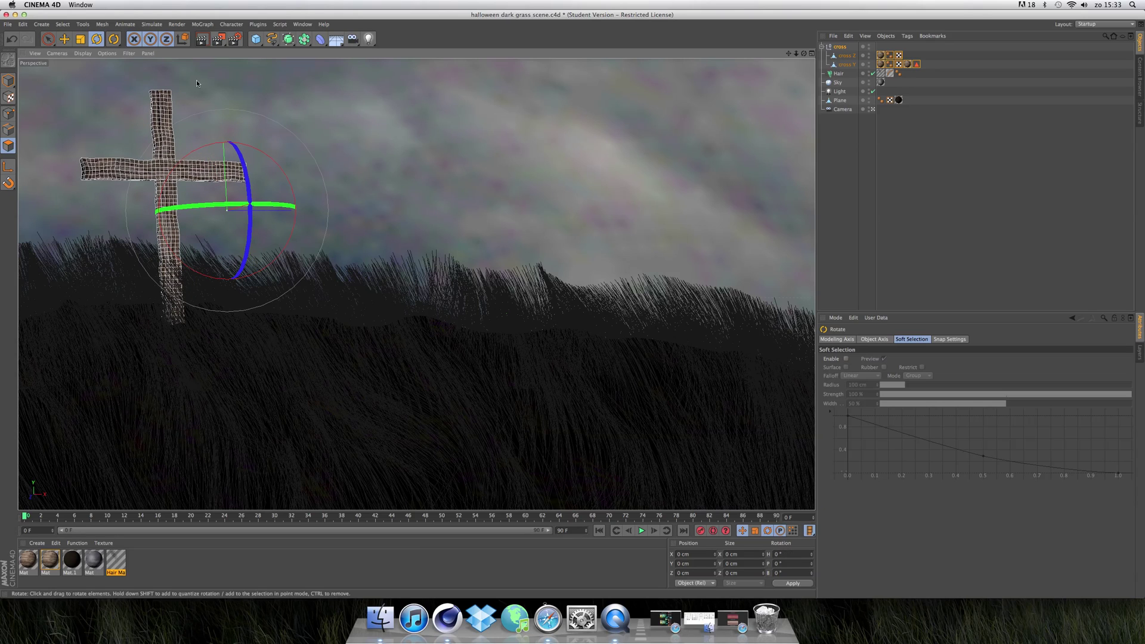
left_click(202, 40)
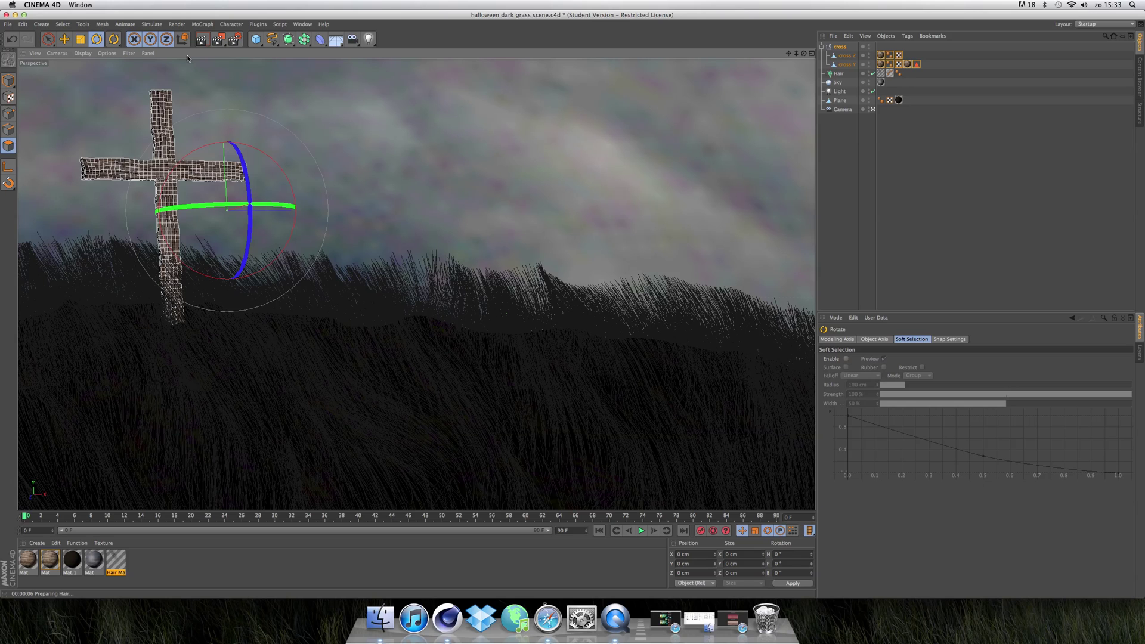
left_click(15, 15)
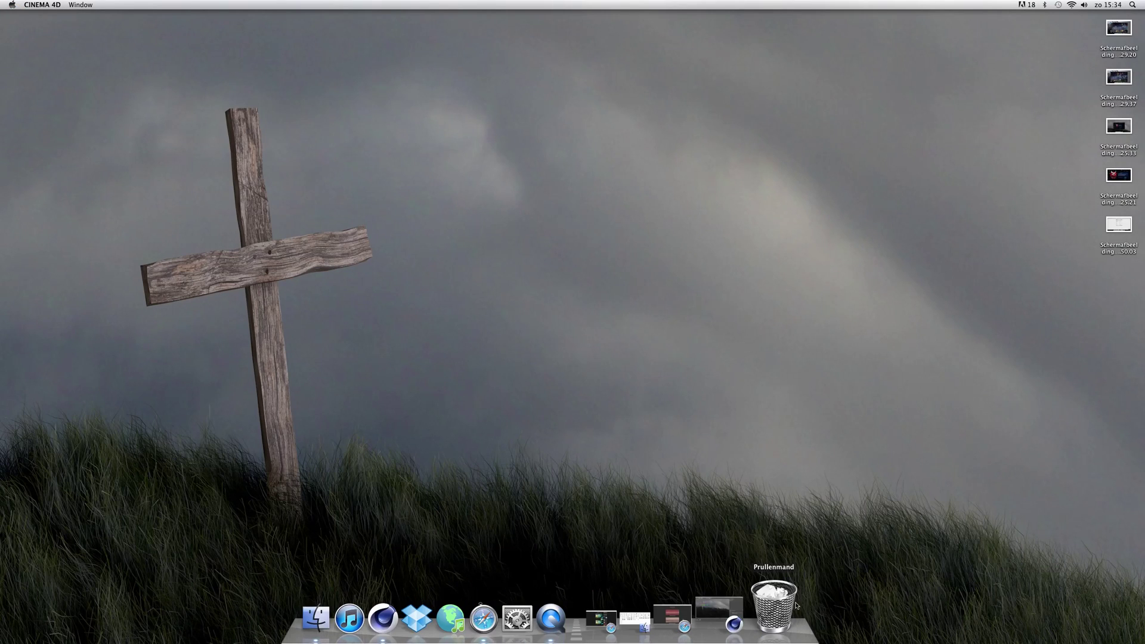
left_click(732, 608)
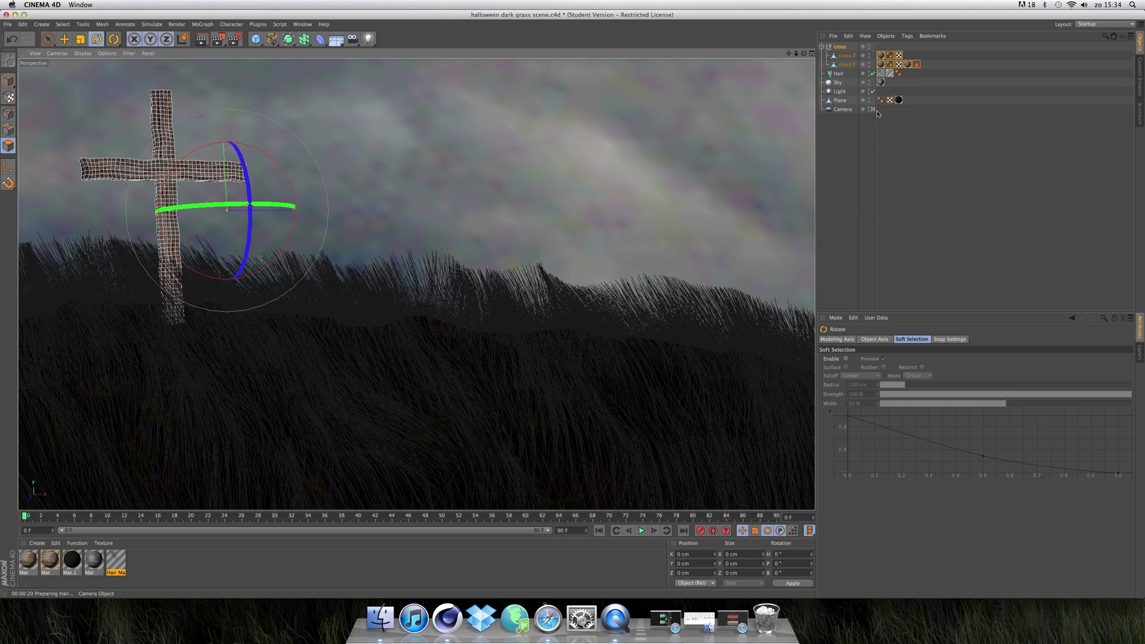
left_click(873, 110)
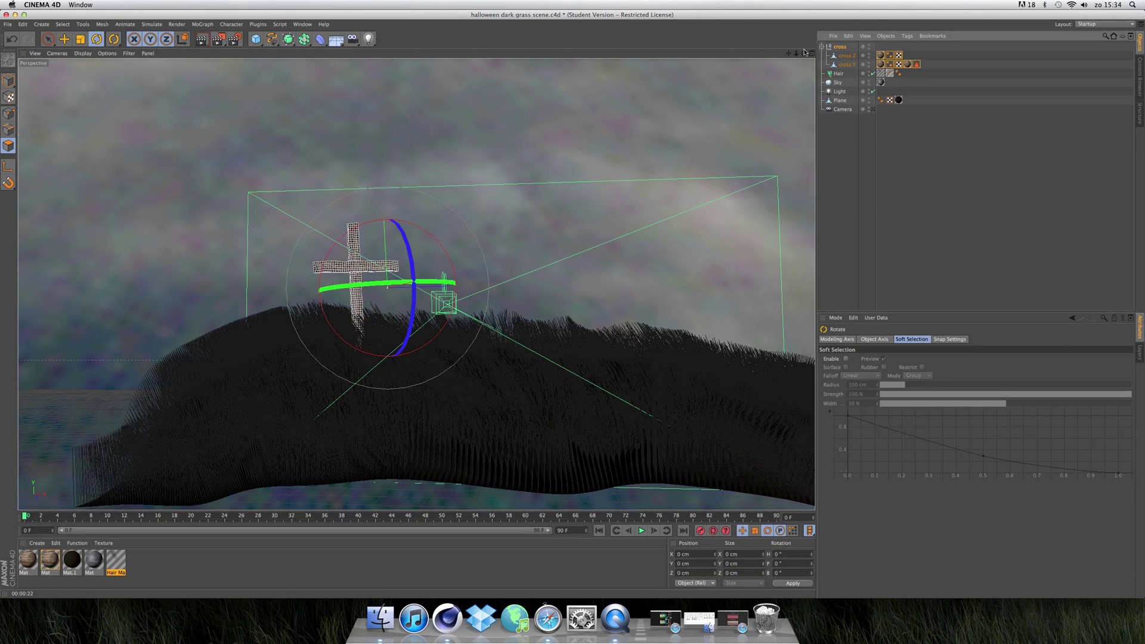
Step: Add an Oil Tank primitive, raise it to crossbar height and rotate it about 55° in H
left_click_drag(804, 53, 282, 183)
left_click(258, 40)
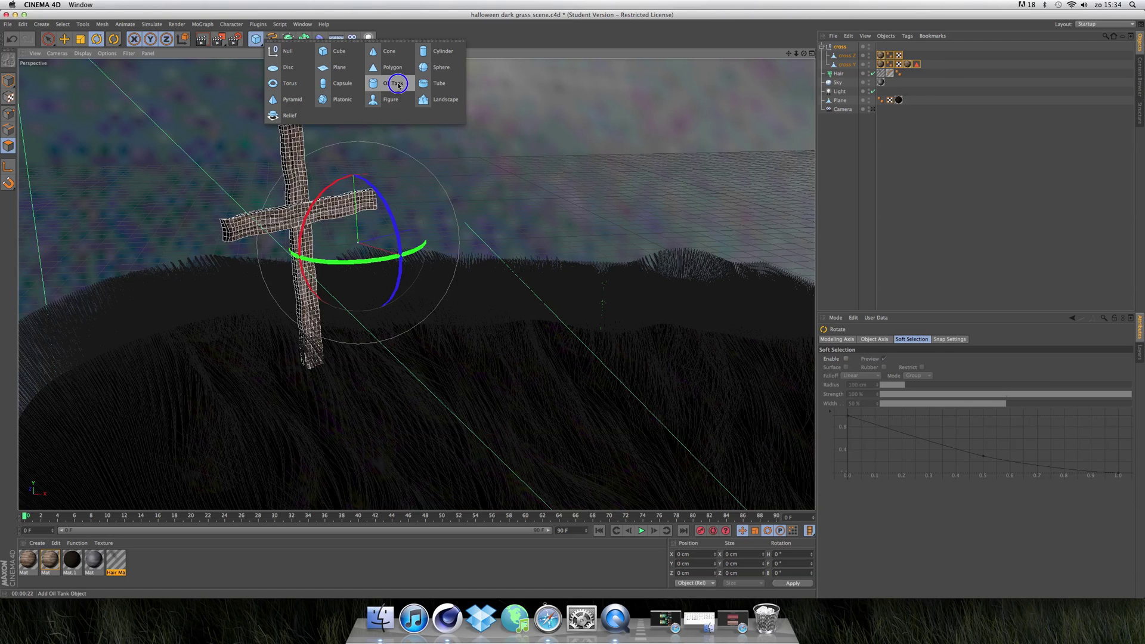
left_click(398, 85)
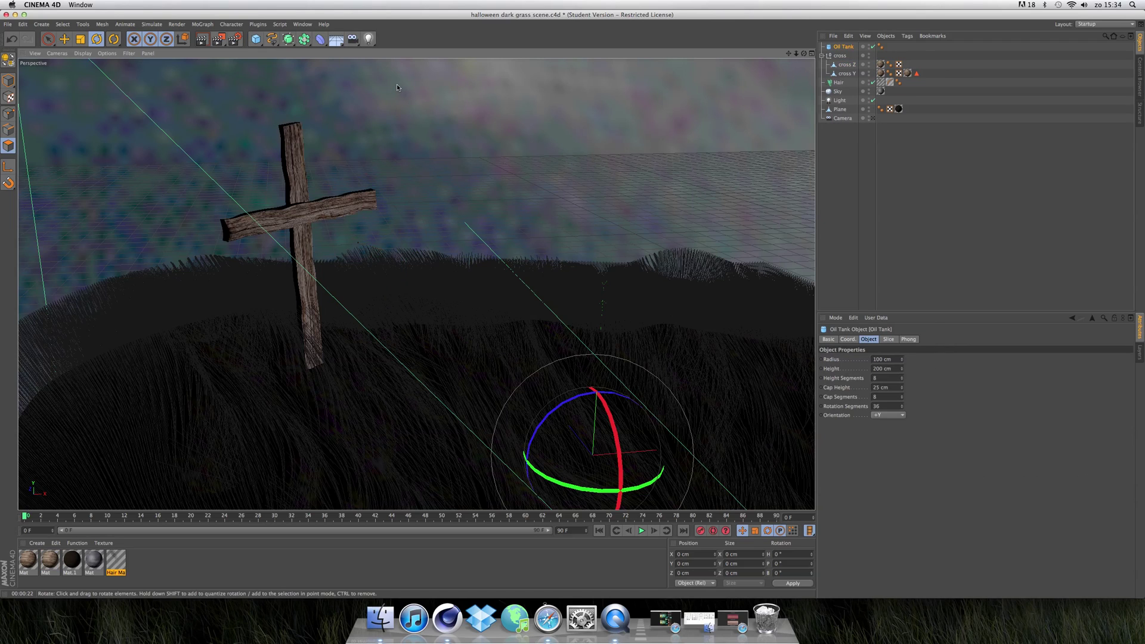
left_click(66, 41)
left_click_drag(599, 351, 621, 100)
left_click_drag(631, 233, 435, 237)
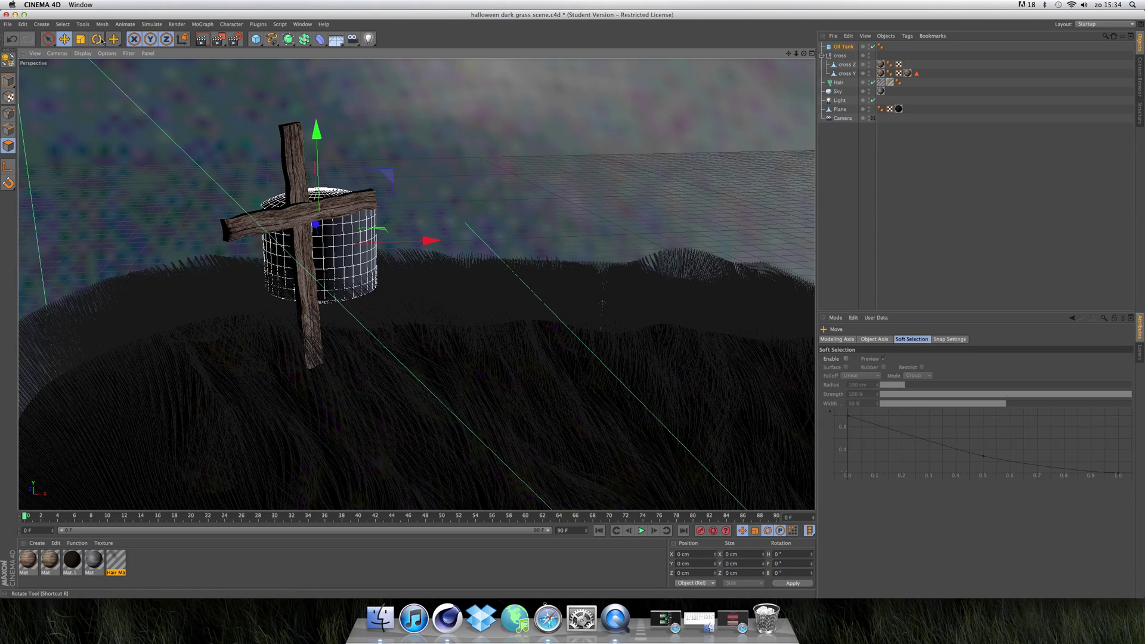
left_click(98, 40)
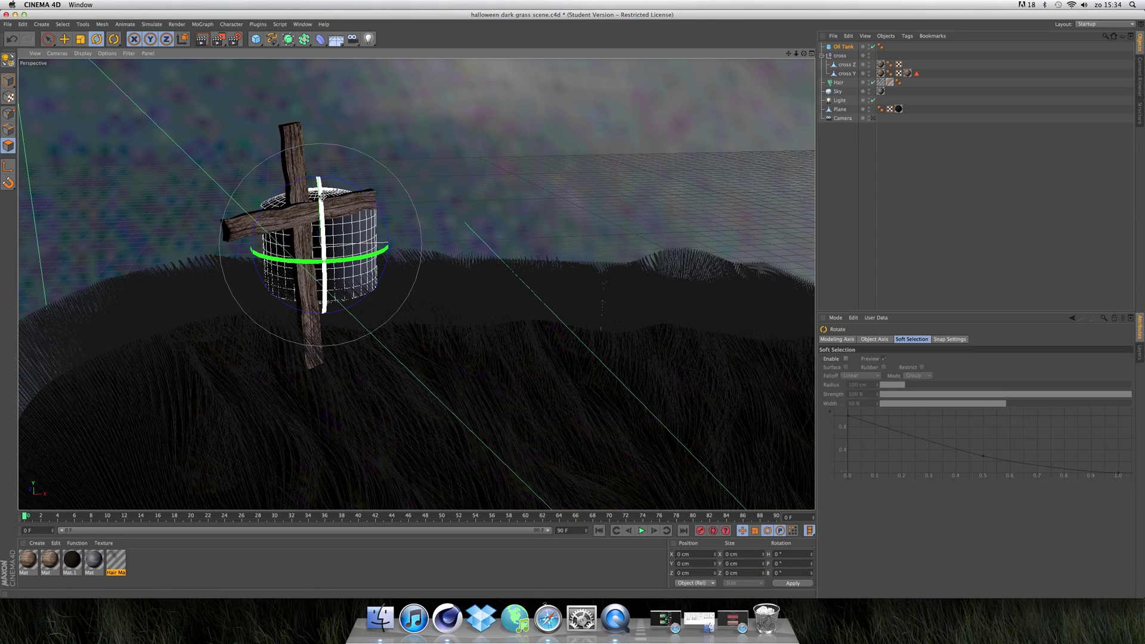
left_click_drag(322, 197, 370, 261)
Step: Slide the oil tank behind the cross and scale it down to about 5% size
left_click(65, 39)
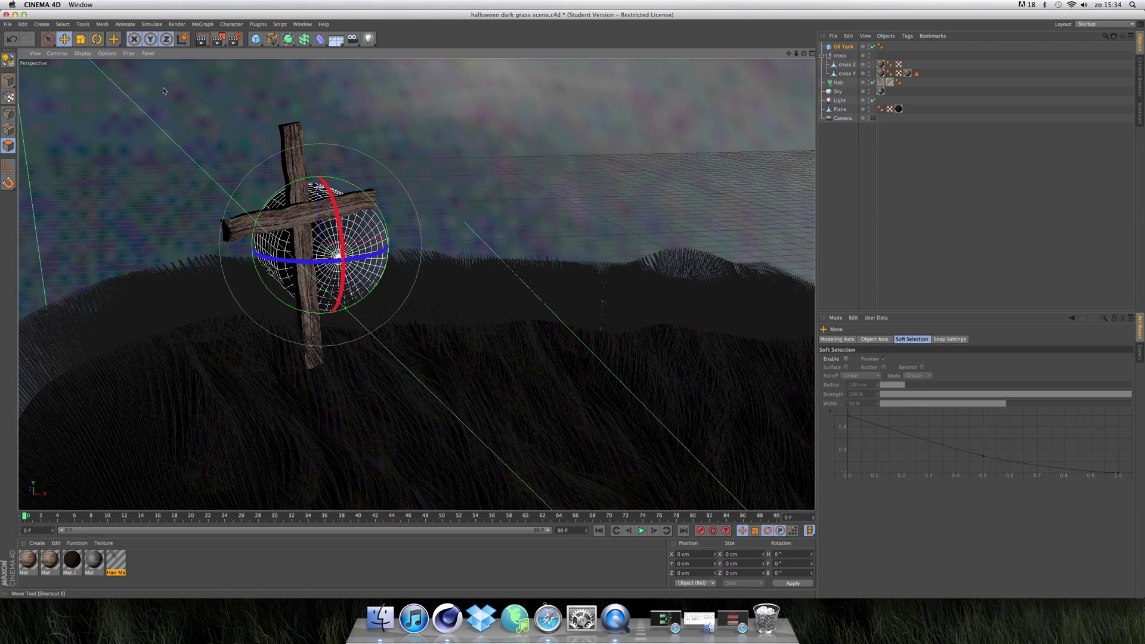
left_click_drag(419, 241, 369, 240)
left_click_drag(298, 276, 350, 326)
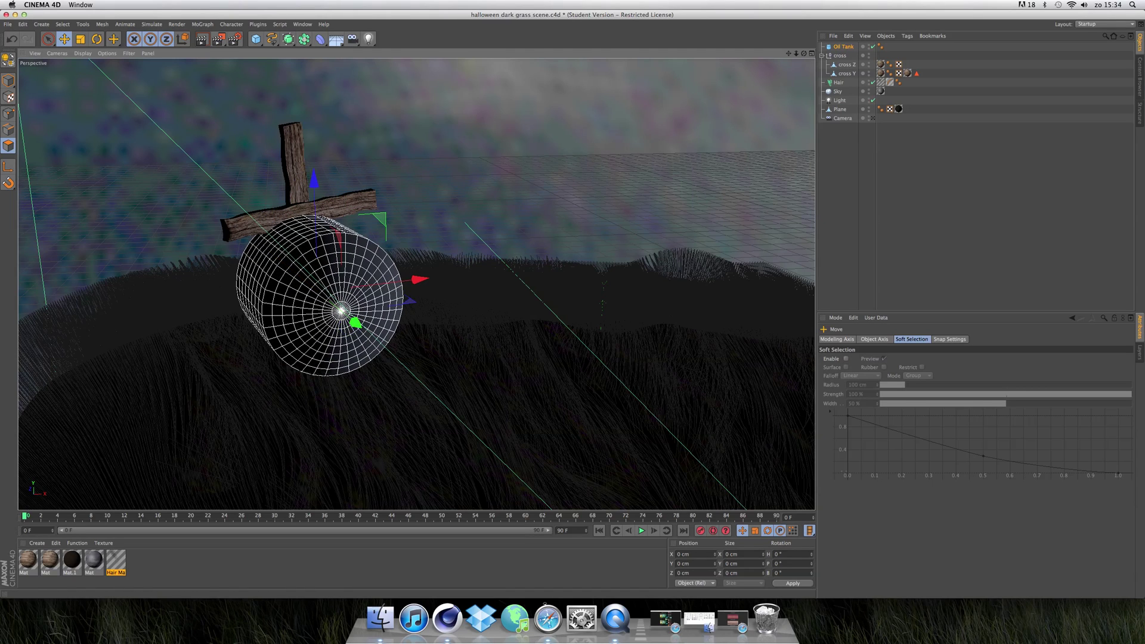
left_click(80, 39)
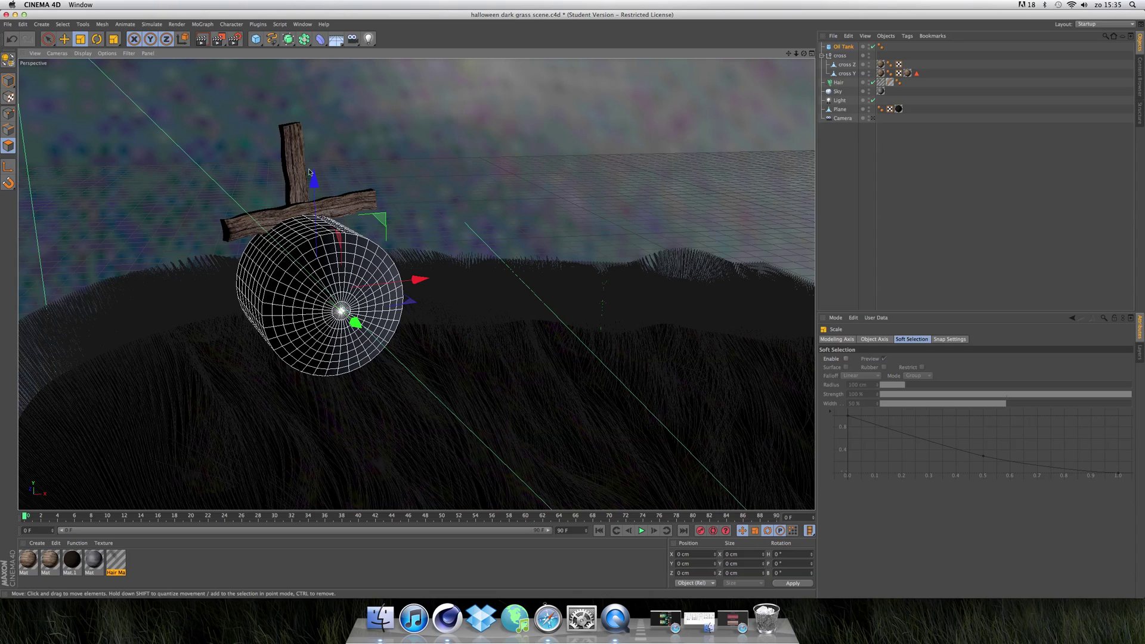
left_click_drag(562, 262, 208, 305)
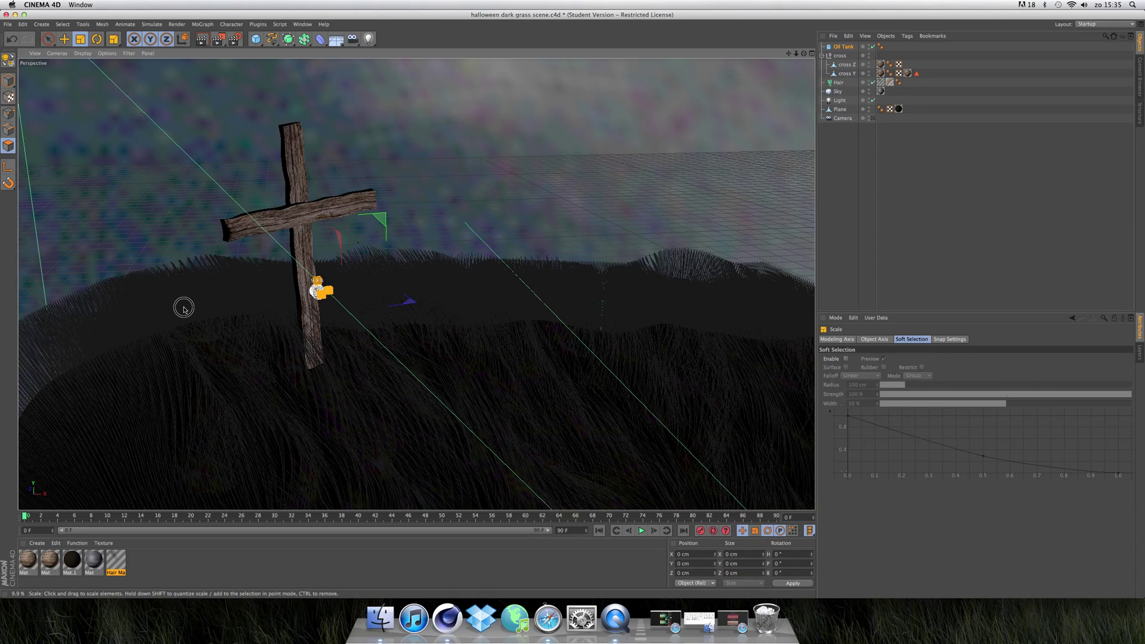
left_click_drag(183, 309, 184, 309)
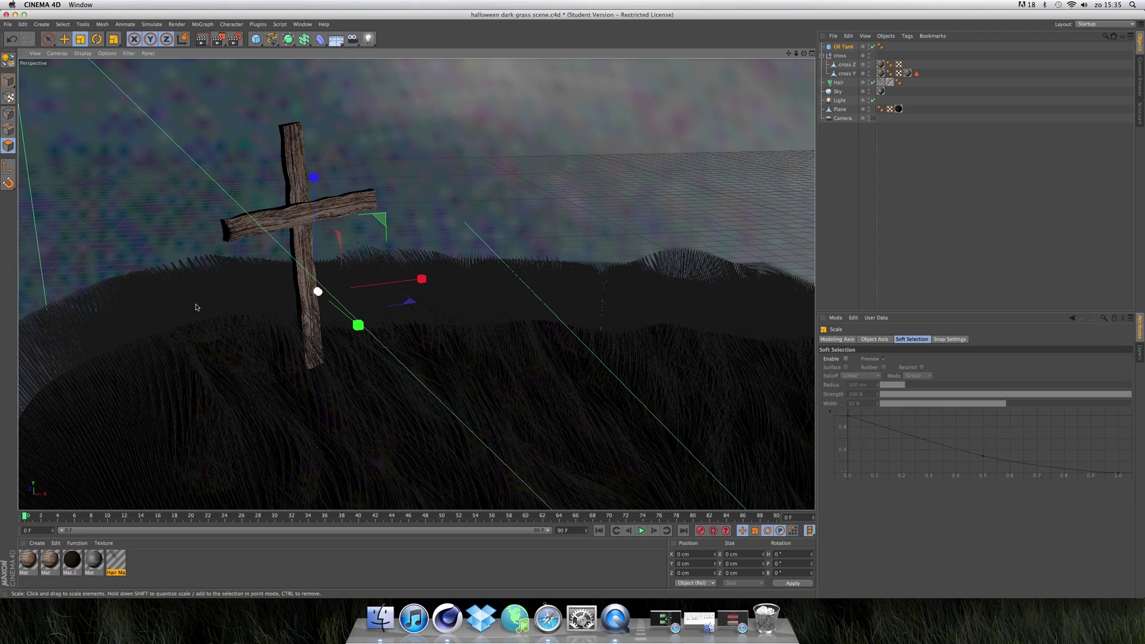
left_click_drag(510, 290, 318, 322)
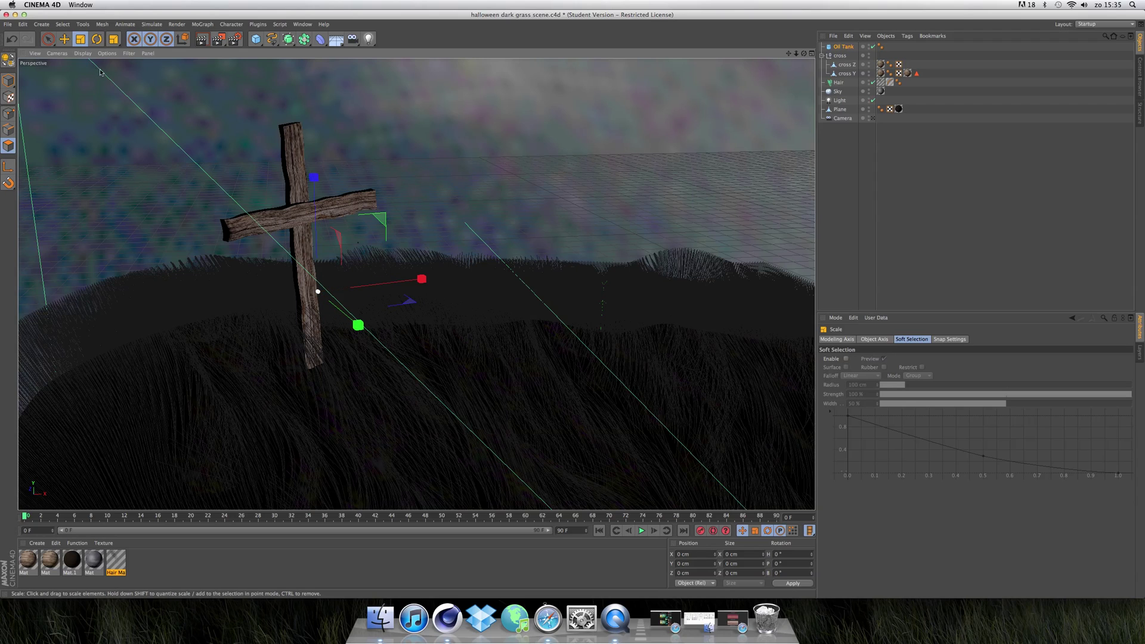
Step: Raise the small oil tank to the crossbar and push it into the beam's depth
left_click(65, 39)
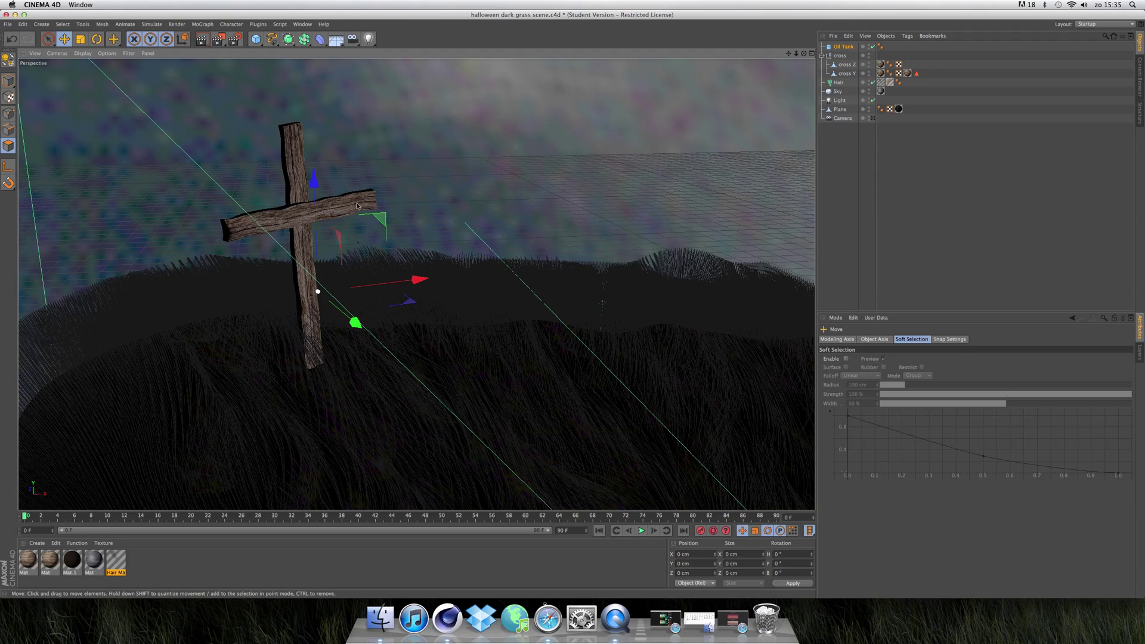
left_click_drag(314, 179, 291, 99)
left_click_drag(407, 209, 390, 209)
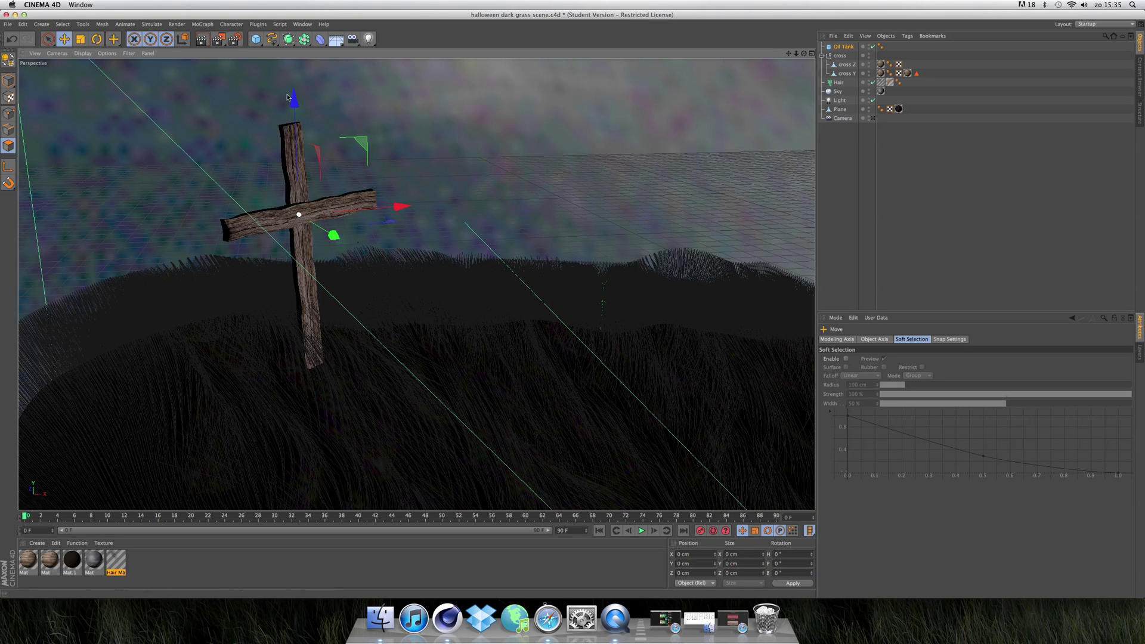
left_click_drag(292, 96, 292, 93)
mouse_move(333, 232)
left_mouse_down()
mouse_move(306, 217)
mouse_move(319, 223)
left_mouse_up()
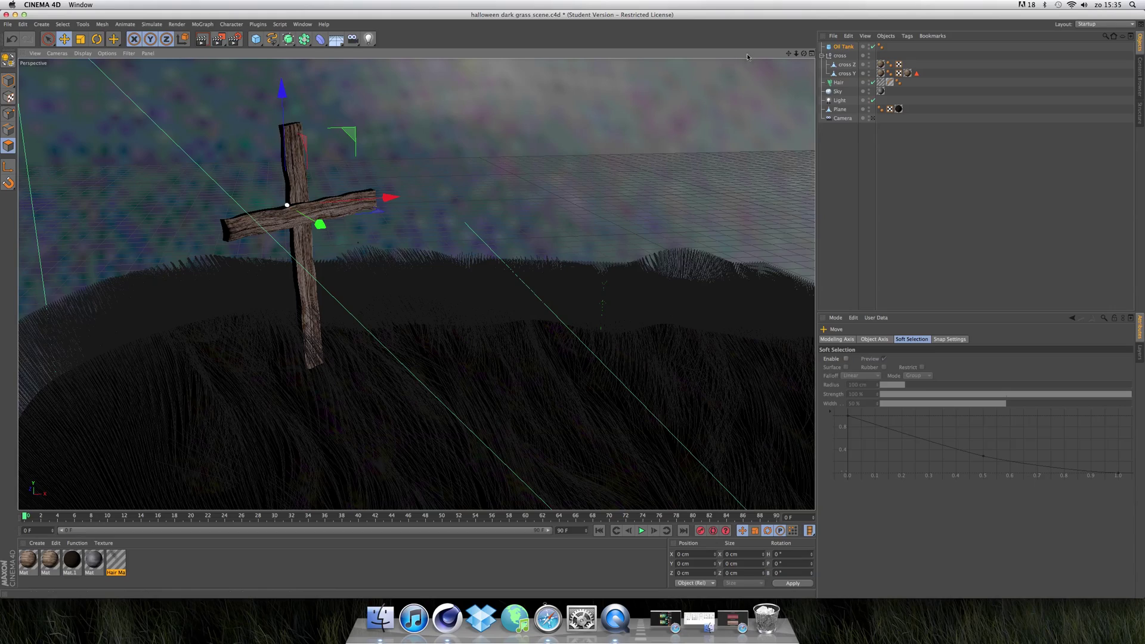
left_click_drag(803, 53, 711, 63)
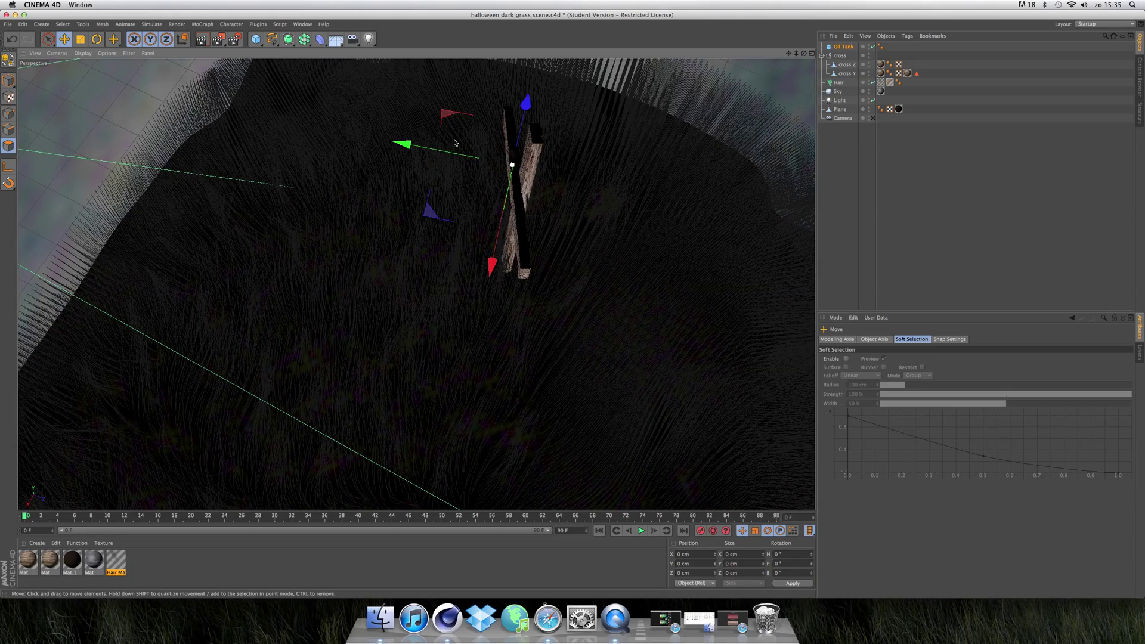
left_click_drag(525, 103, 526, 107)
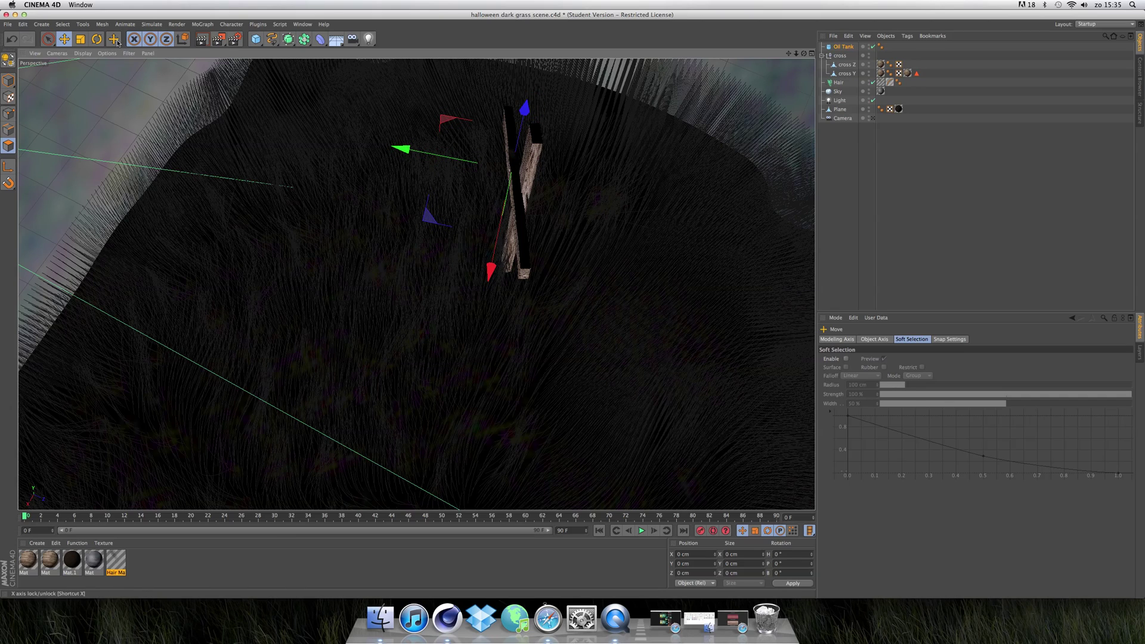
Step: Tilt the oil tank on its bank axis and fine-tune its X position at the cross centre
left_click(96, 38)
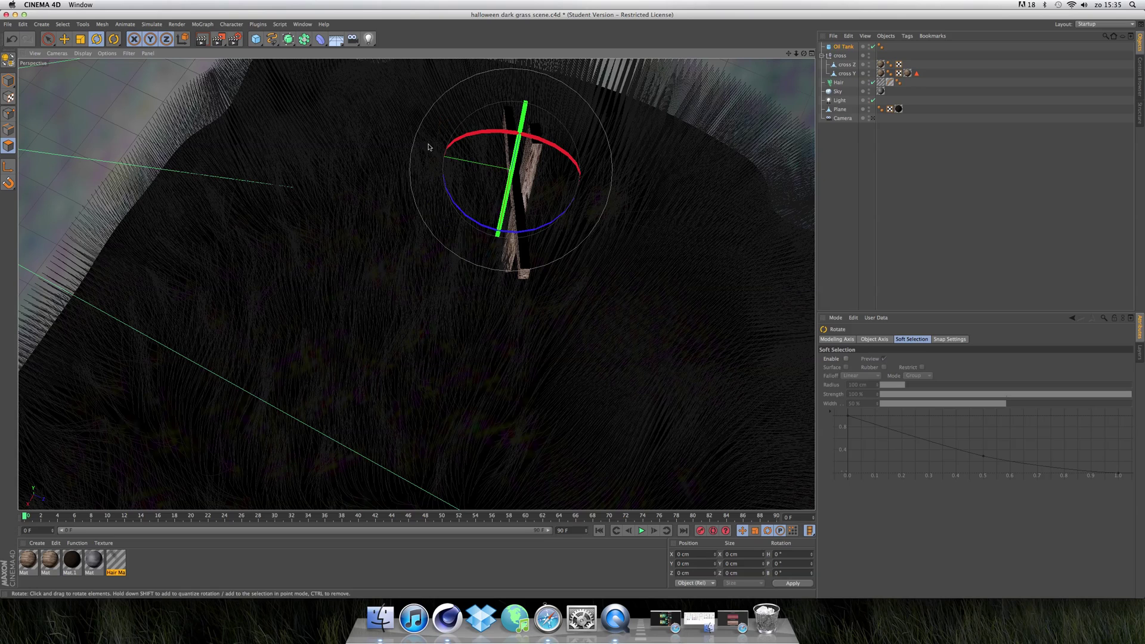
left_click_drag(444, 178, 408, 178)
left_click(64, 39)
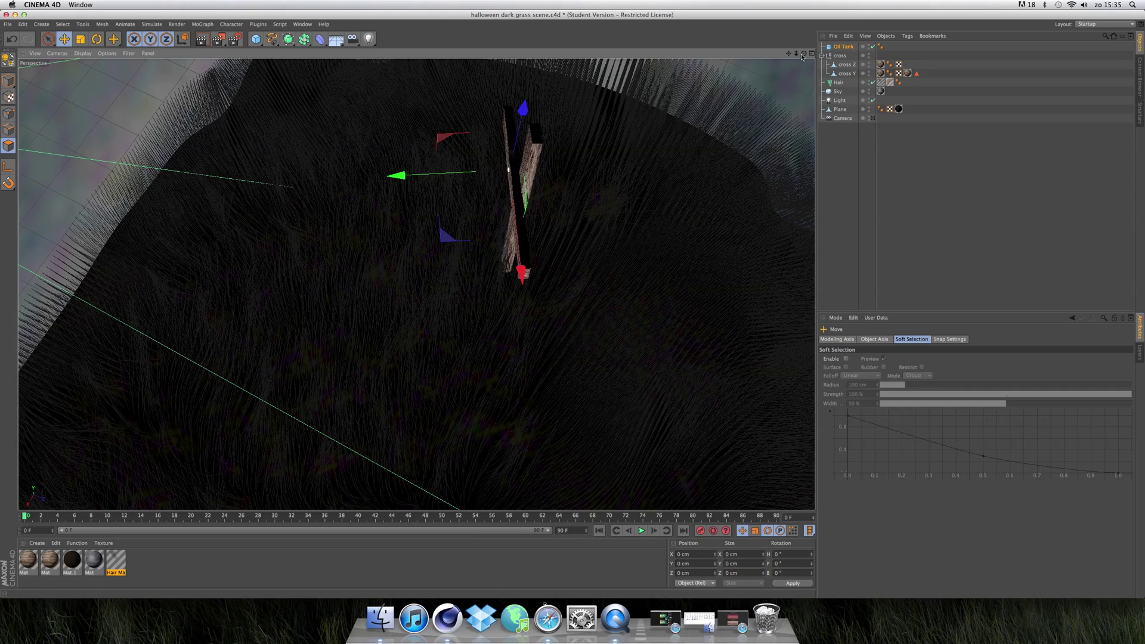
left_click_drag(802, 57, 606, 117)
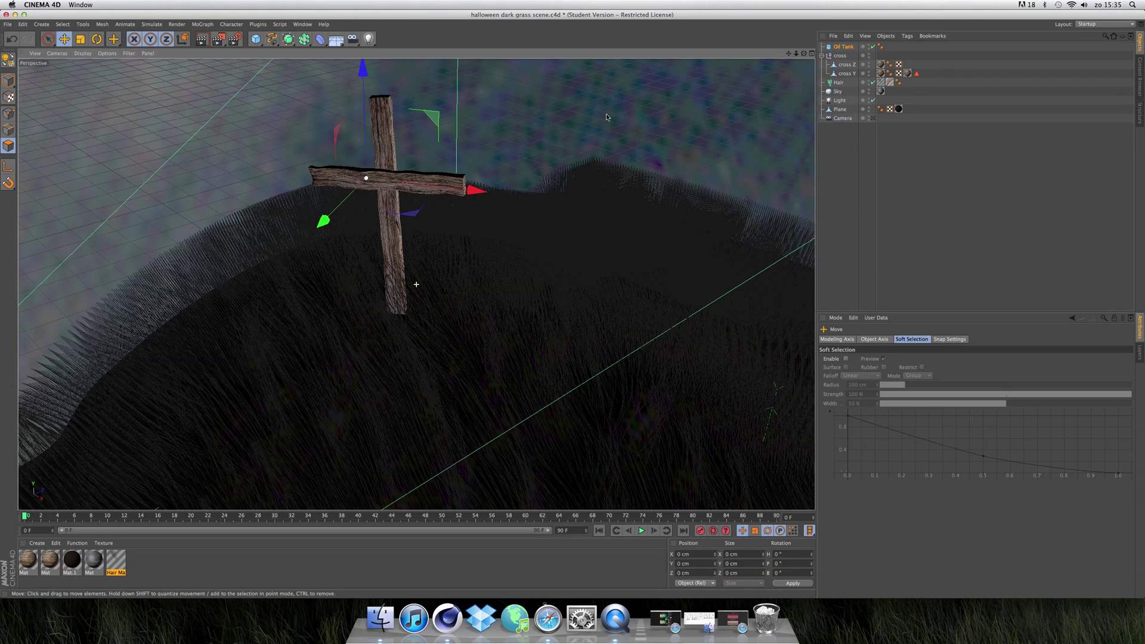
left_click_drag(474, 189, 482, 189)
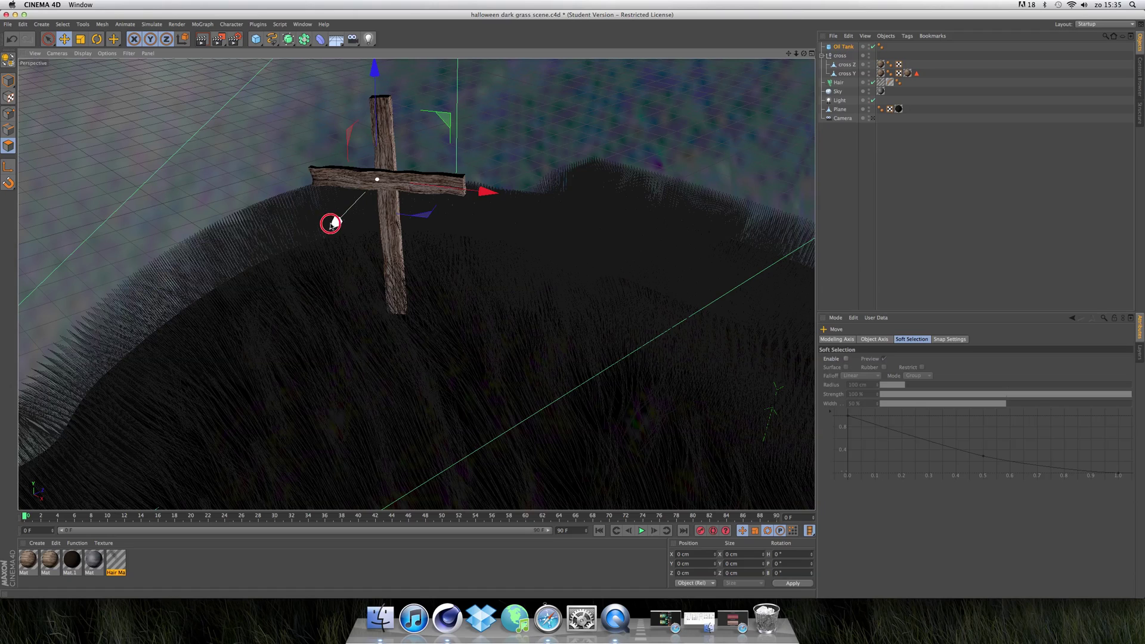
left_click_drag(331, 224, 333, 222)
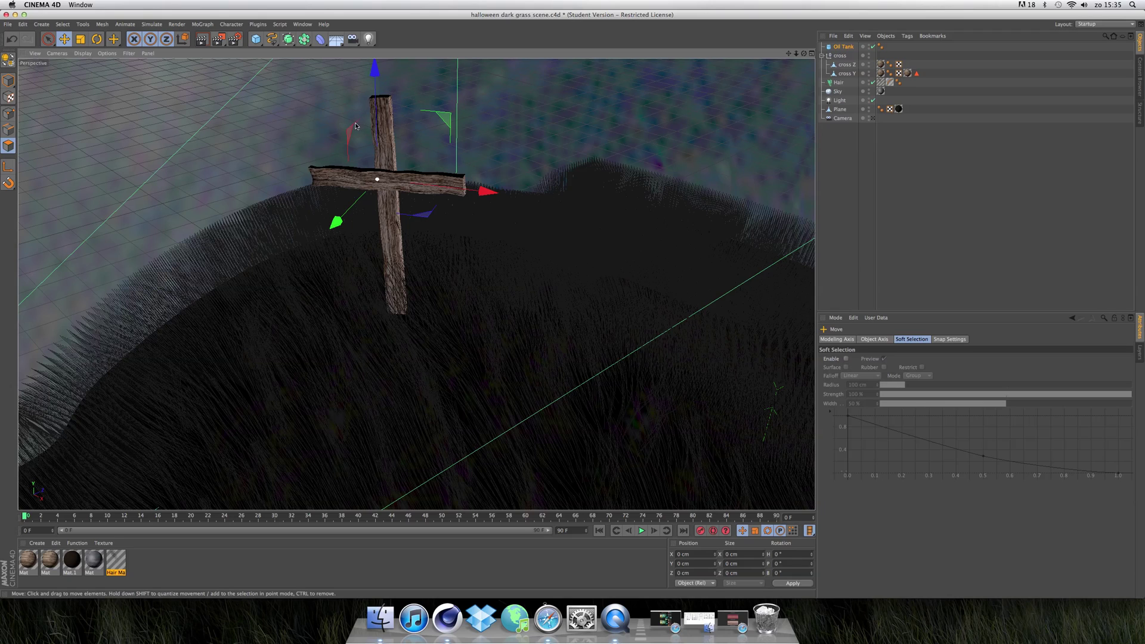
Step: Duplicate the oil-tank nail twice, placing one copy to the right and one to the left
key("super+v")
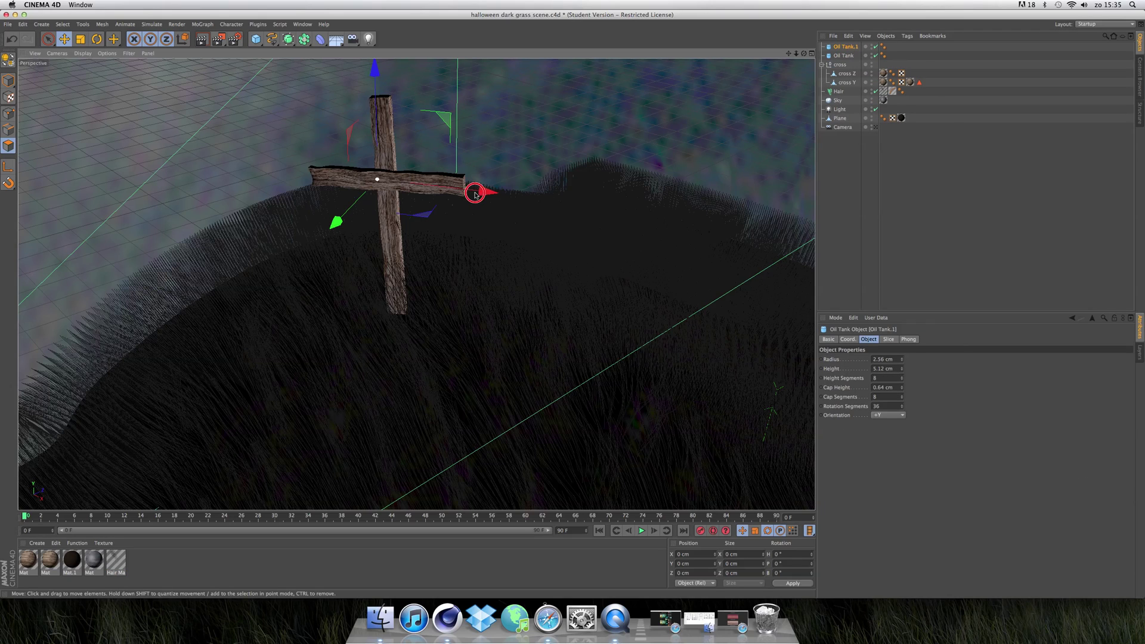
left_click_drag(483, 194, 497, 194)
left_click_drag(351, 223, 352, 225)
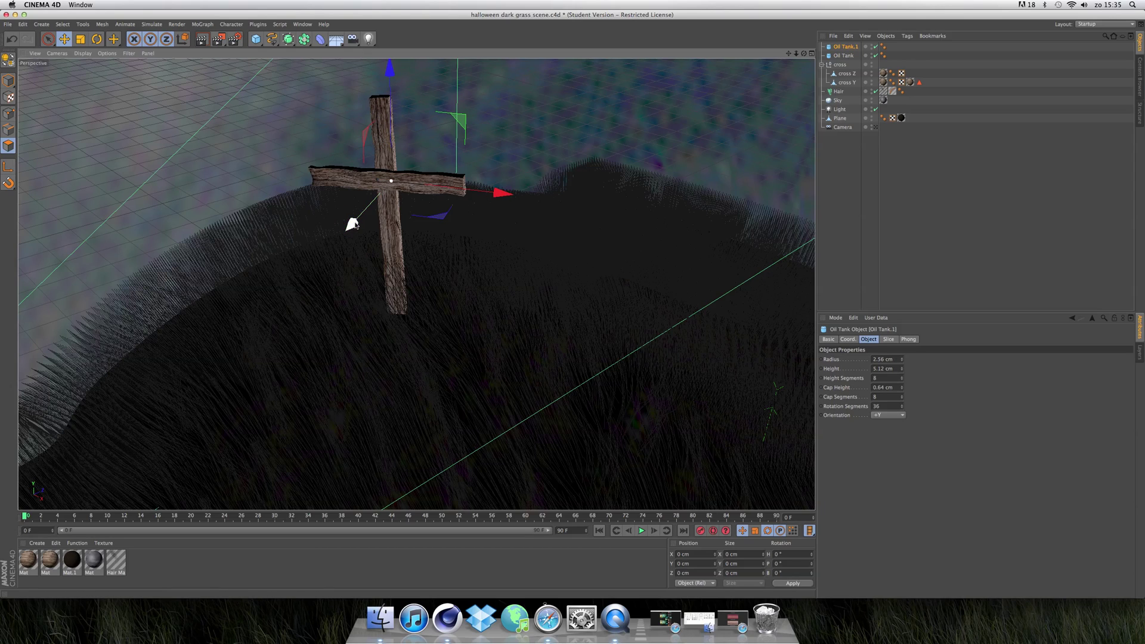
key("super+v")
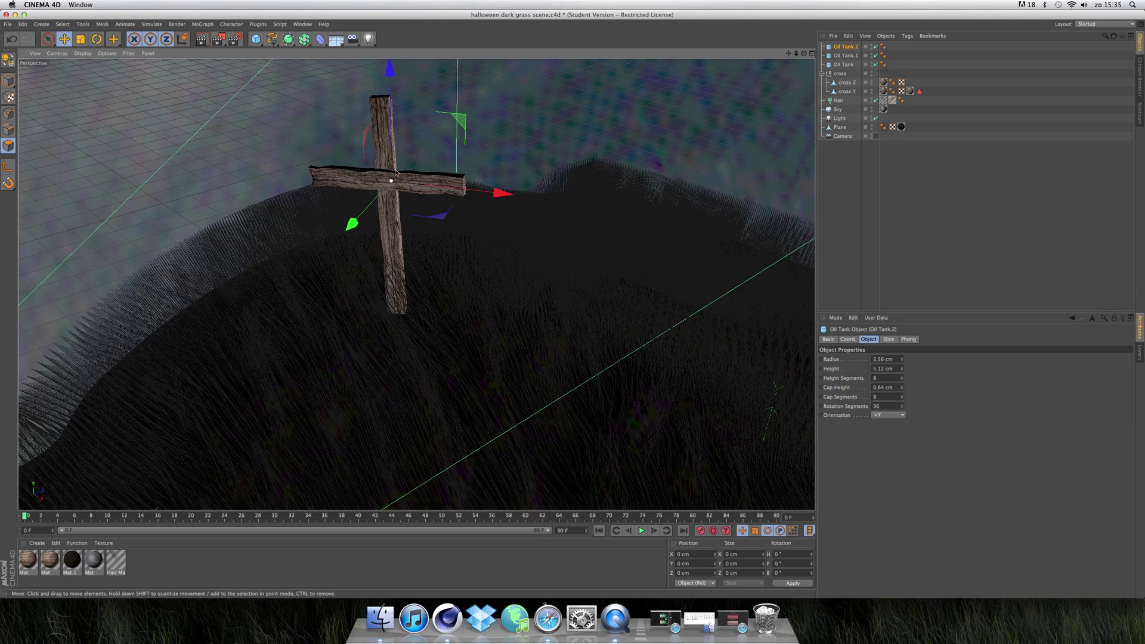
left_click_drag(390, 104, 395, 107)
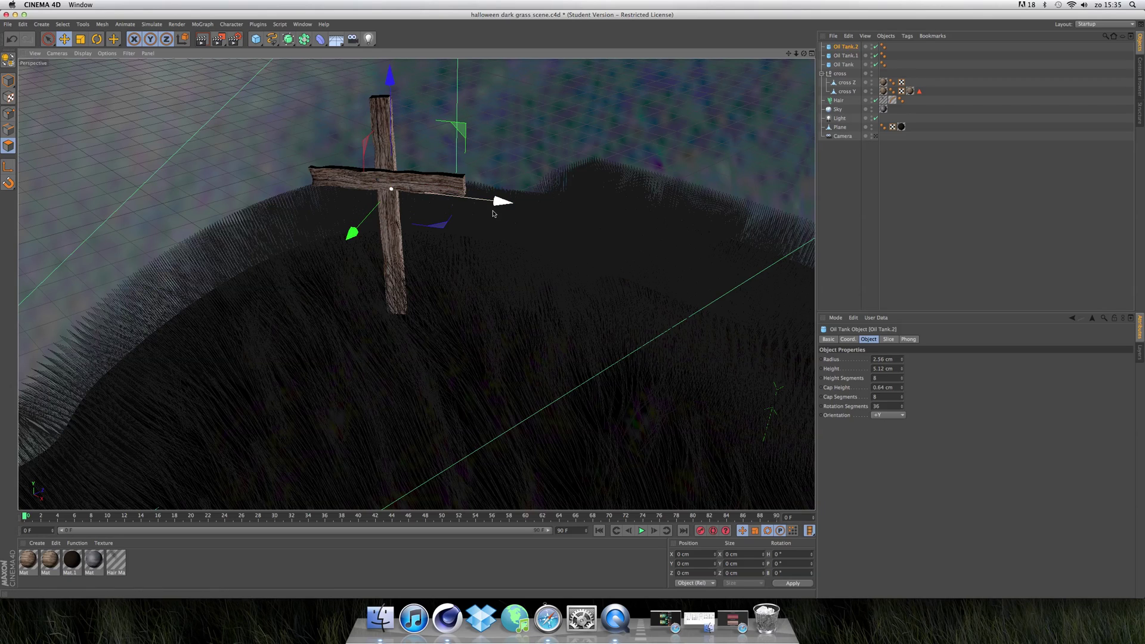
left_click_drag(498, 204, 492, 201)
Step: Raise Oil Tank.2 slightly and move Oil Tank.1 about 8.8 cm along Z
scroll(390, 176, "up", 2)
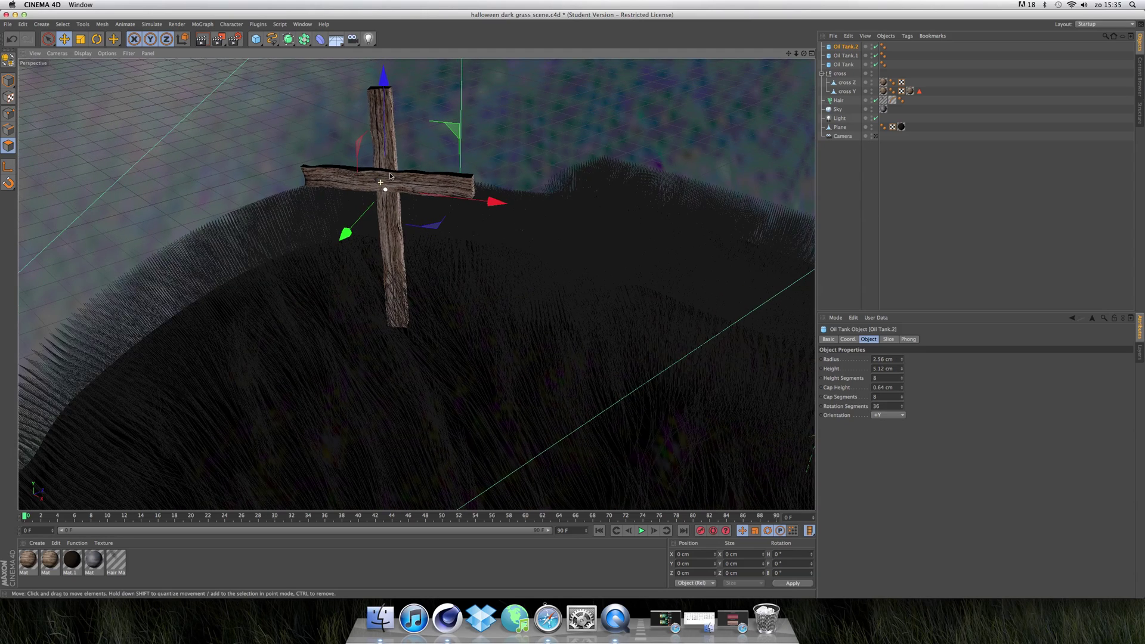
scroll(390, 176, "up", 4)
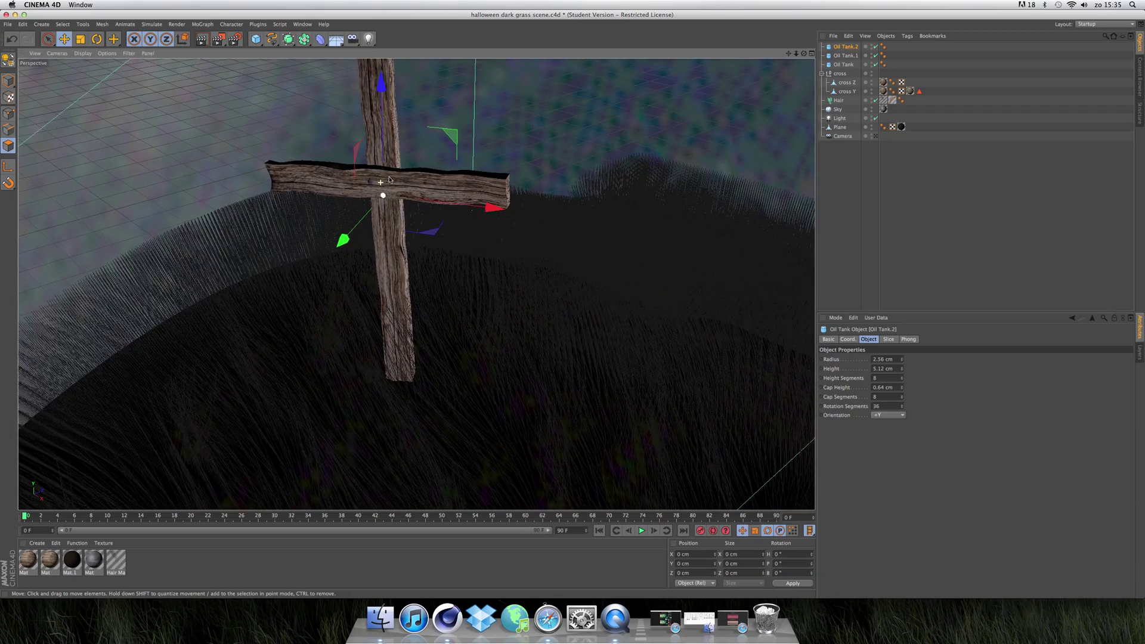
scroll(389, 179, "up", 4)
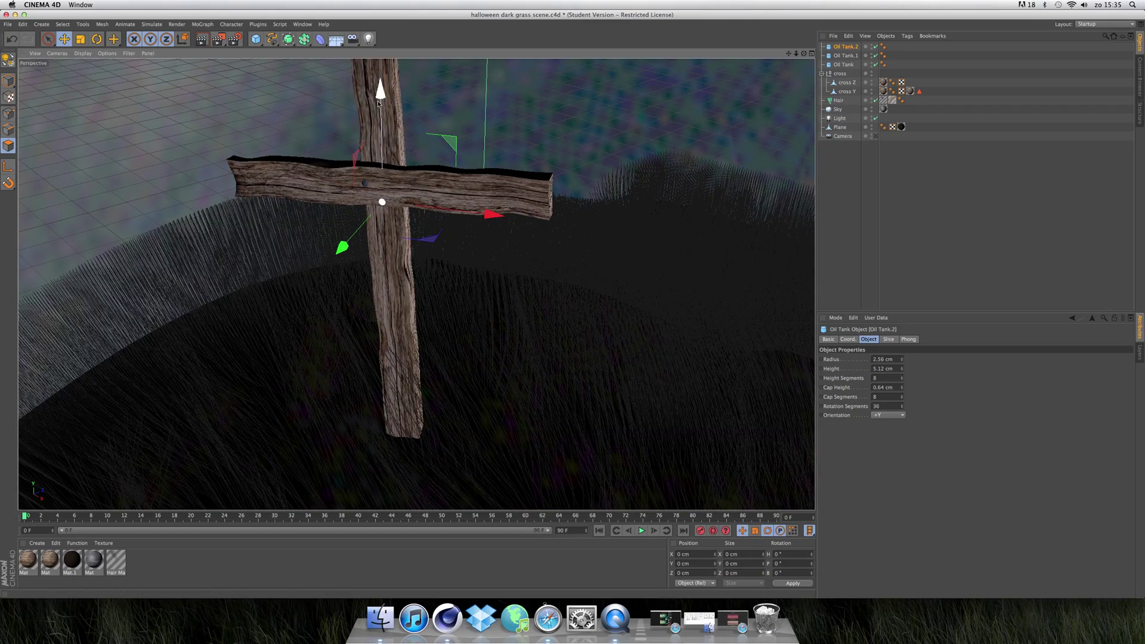
left_click_drag(379, 103, 379, 99)
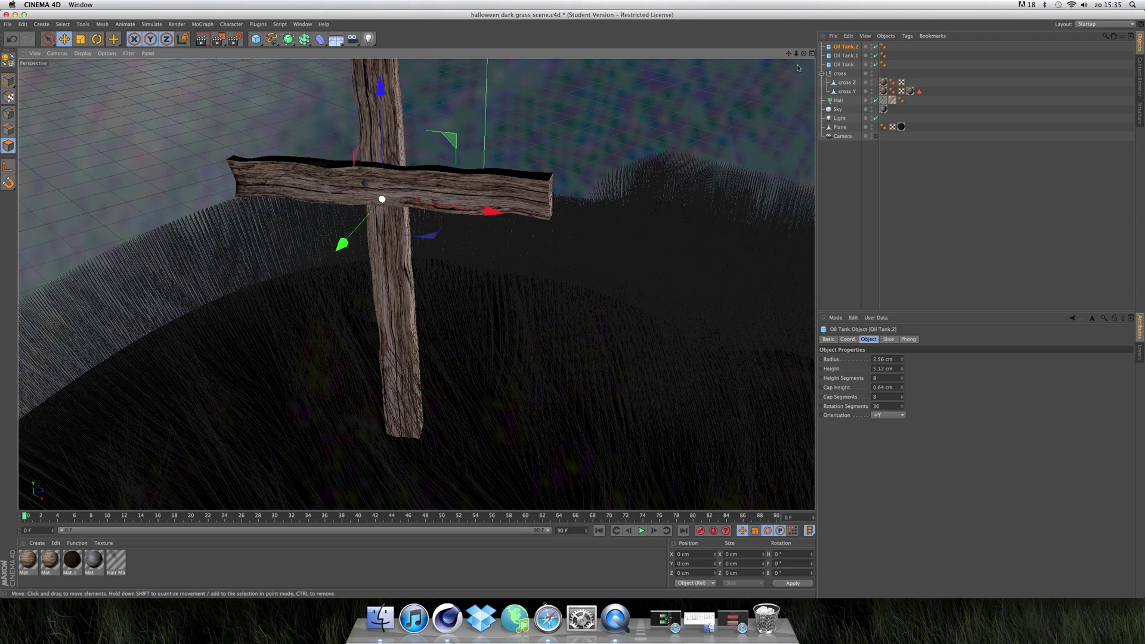
left_click(847, 56)
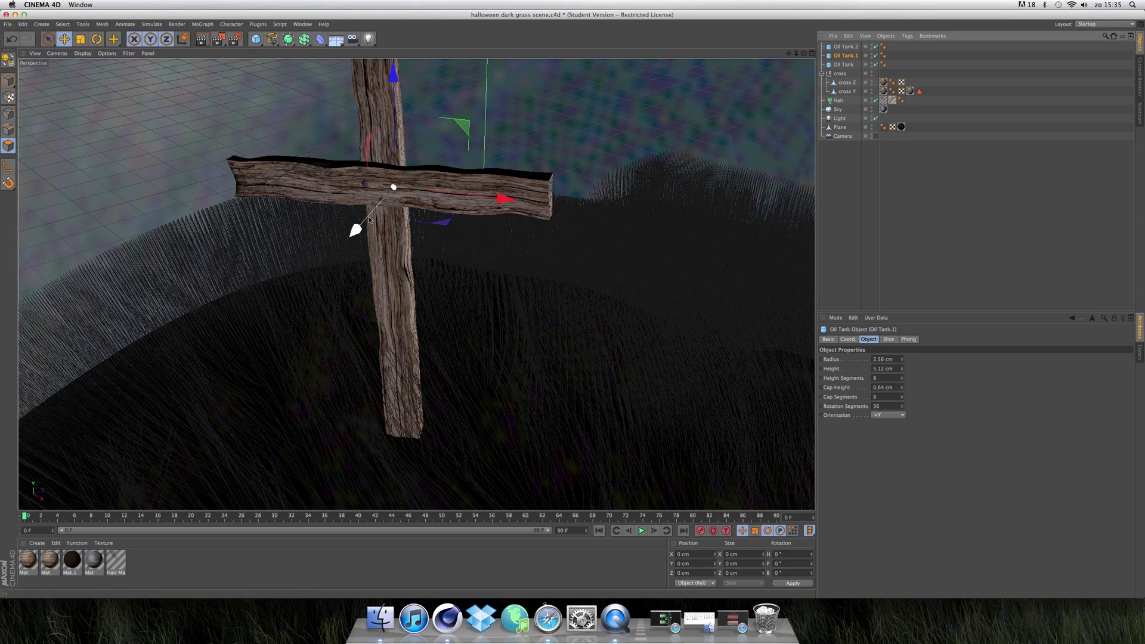
left_click_drag(358, 226, 358, 229)
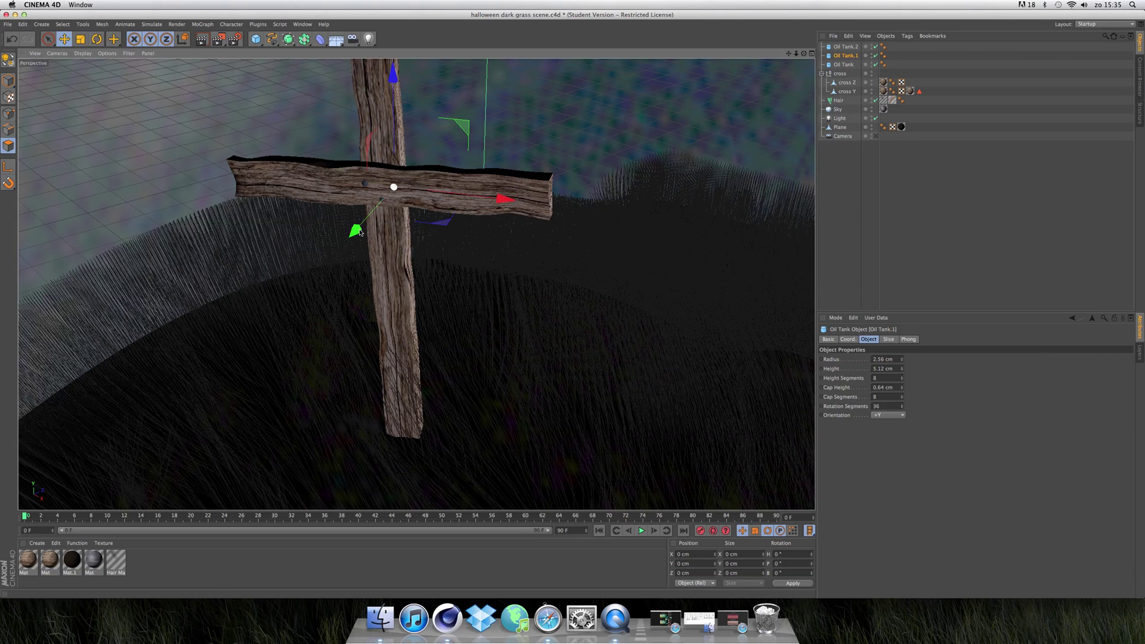
Step: Create a new material Mat.2 and turn off its specular
left_click(35, 545)
left_click(49, 465)
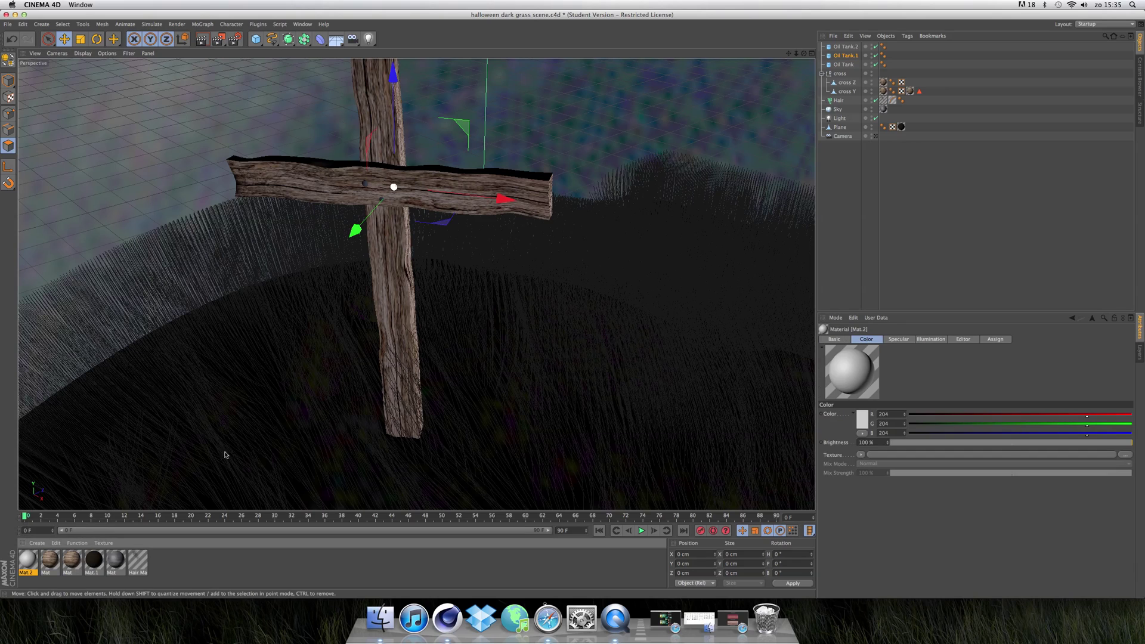
double_click(28, 561)
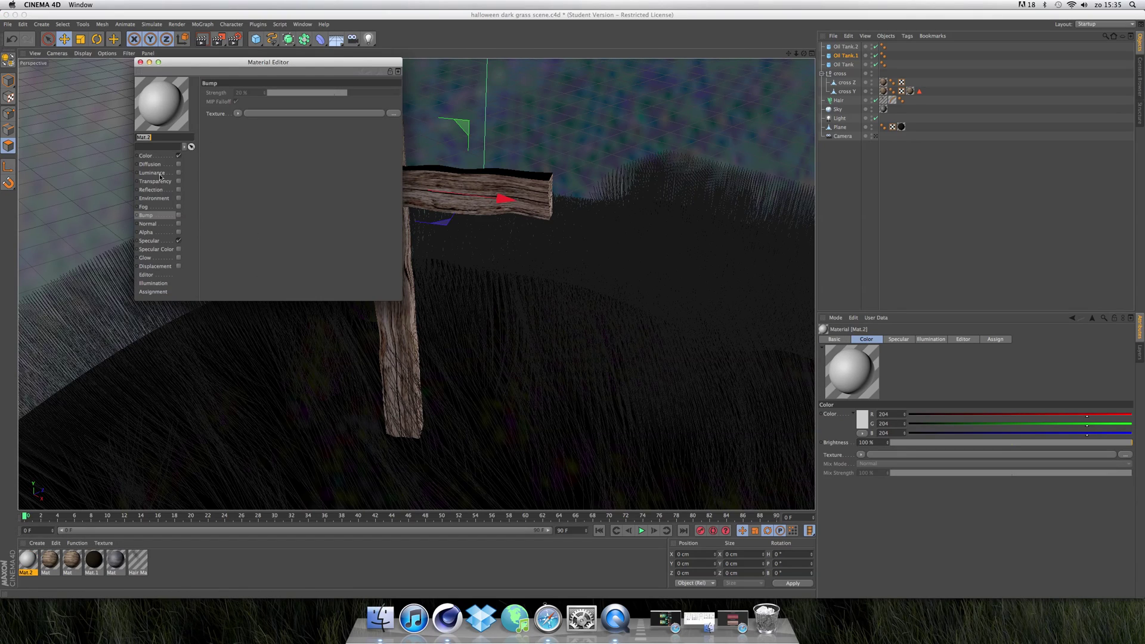
left_click(179, 241)
Step: Load DSC_6517-1.JPG as Mat.2's colour texture without copying it to the project
left_click(155, 157)
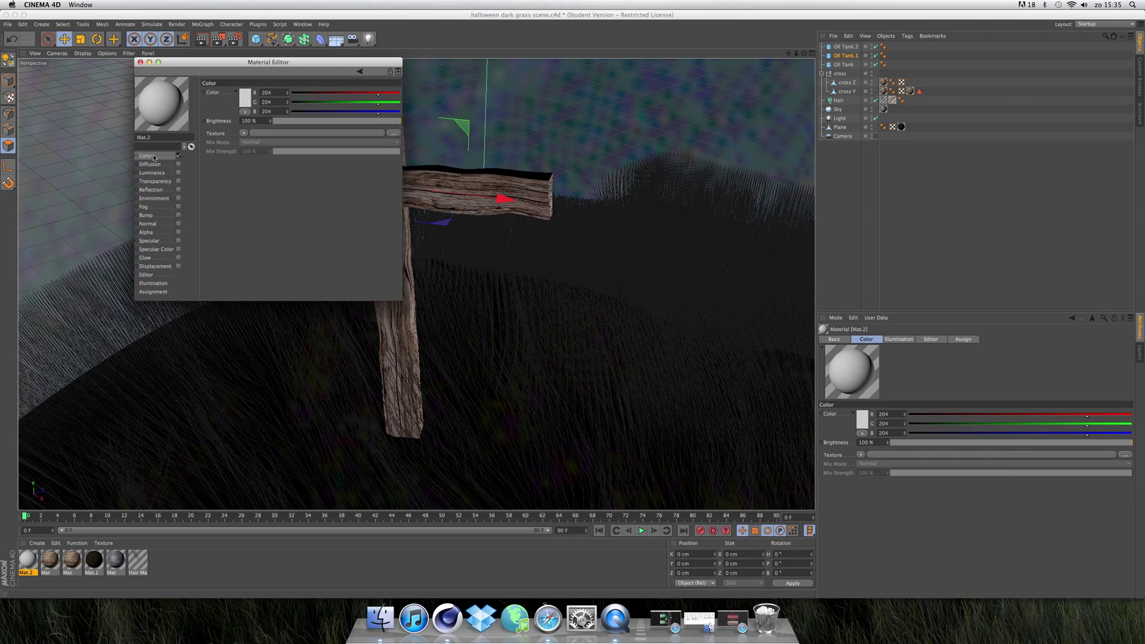
left_click(393, 133)
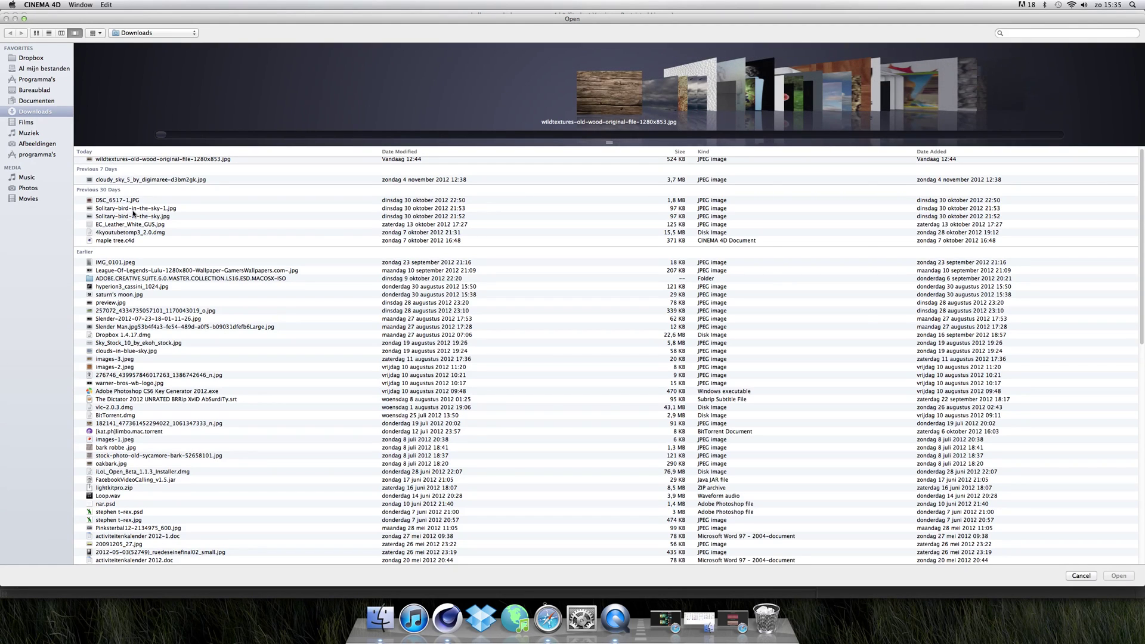
left_click(118, 199)
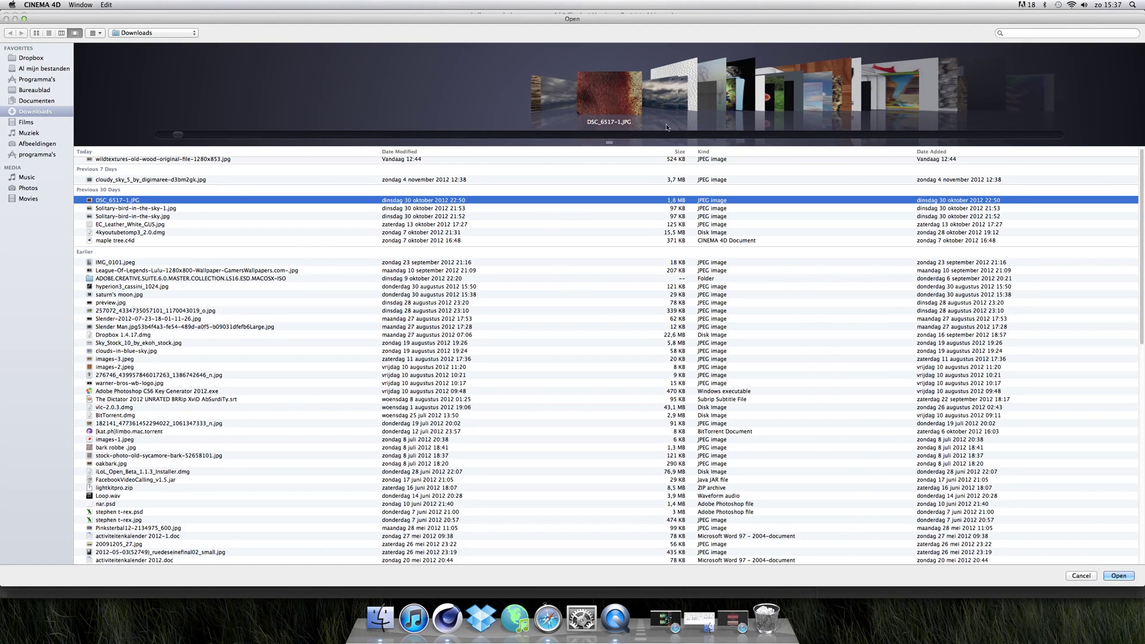
double_click(105, 202)
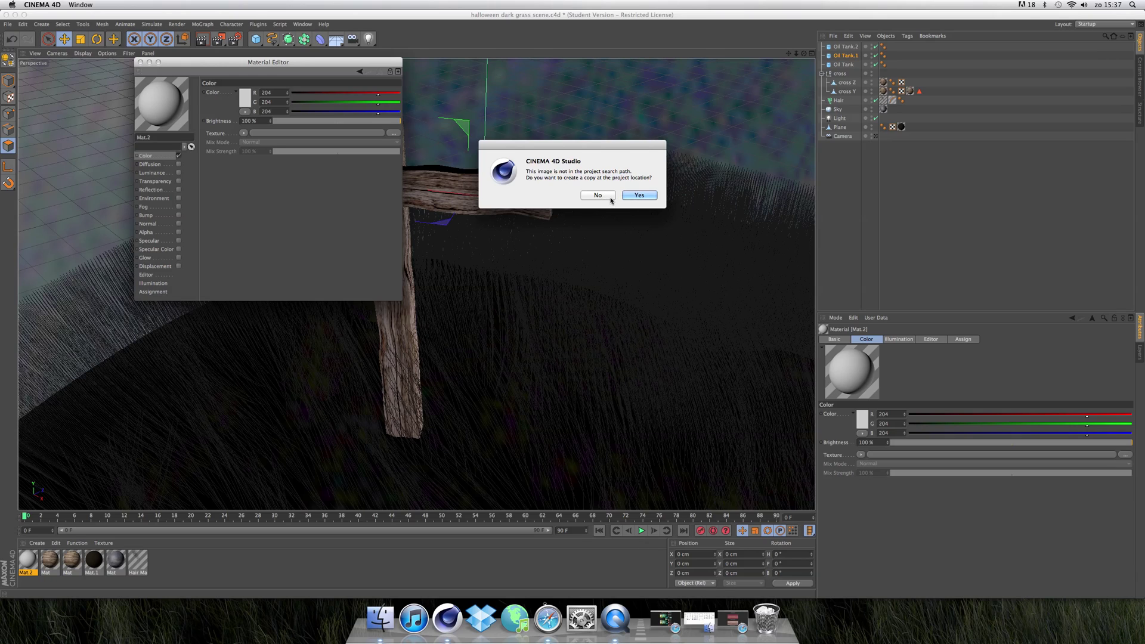
left_click(603, 200)
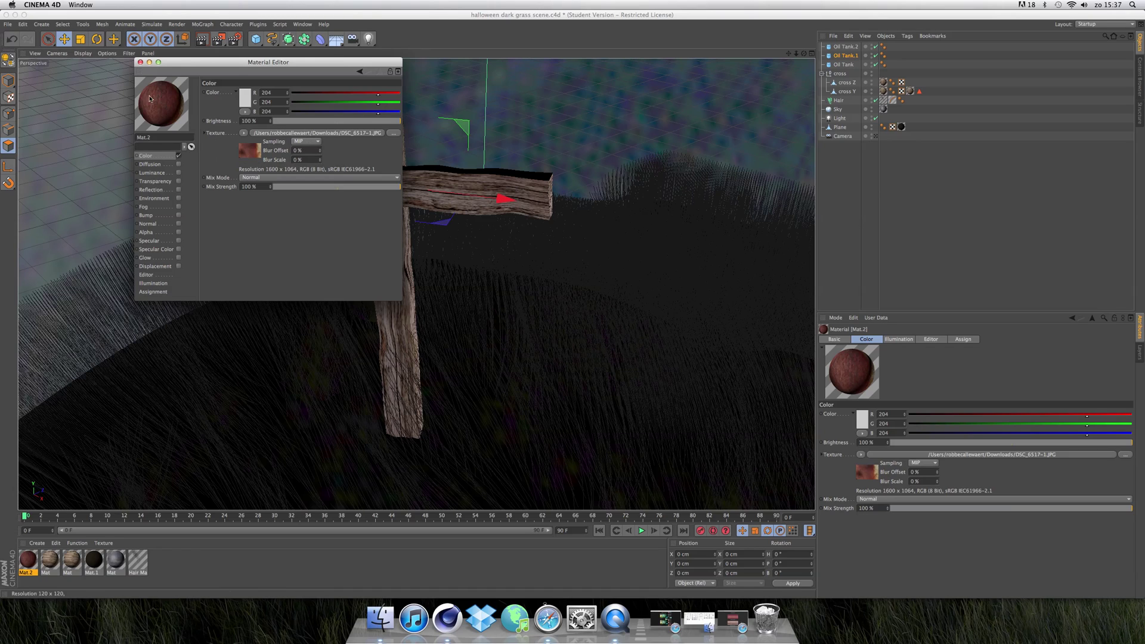
left_click(140, 62)
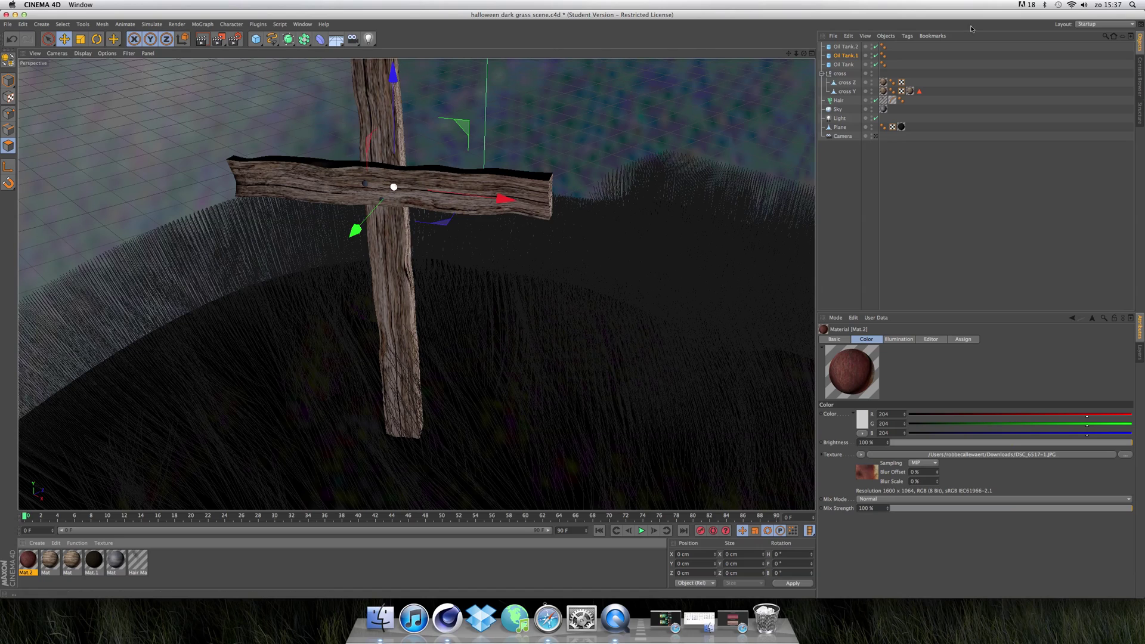
Step: Drop Mat.2 onto Oil Tank.1, Oil Tank and Oil Tank.2, then render the viewport
left_click(894, 66)
left_click_drag(895, 66, 799, 44)
left_click_drag(28, 568, 843, 60)
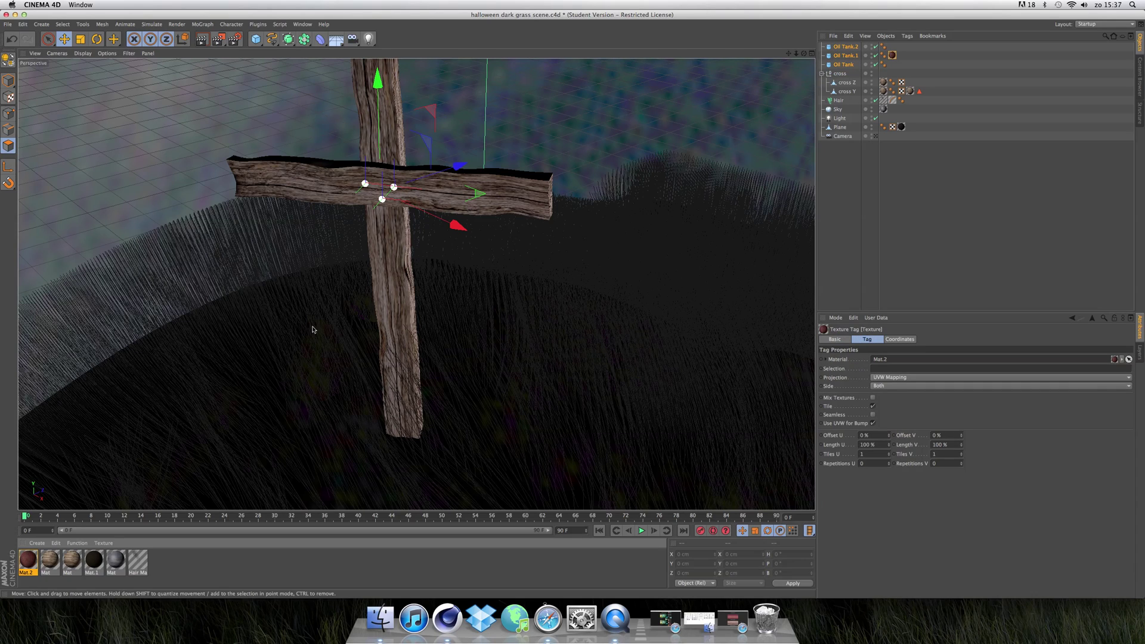
left_click_drag(21, 563, 843, 63)
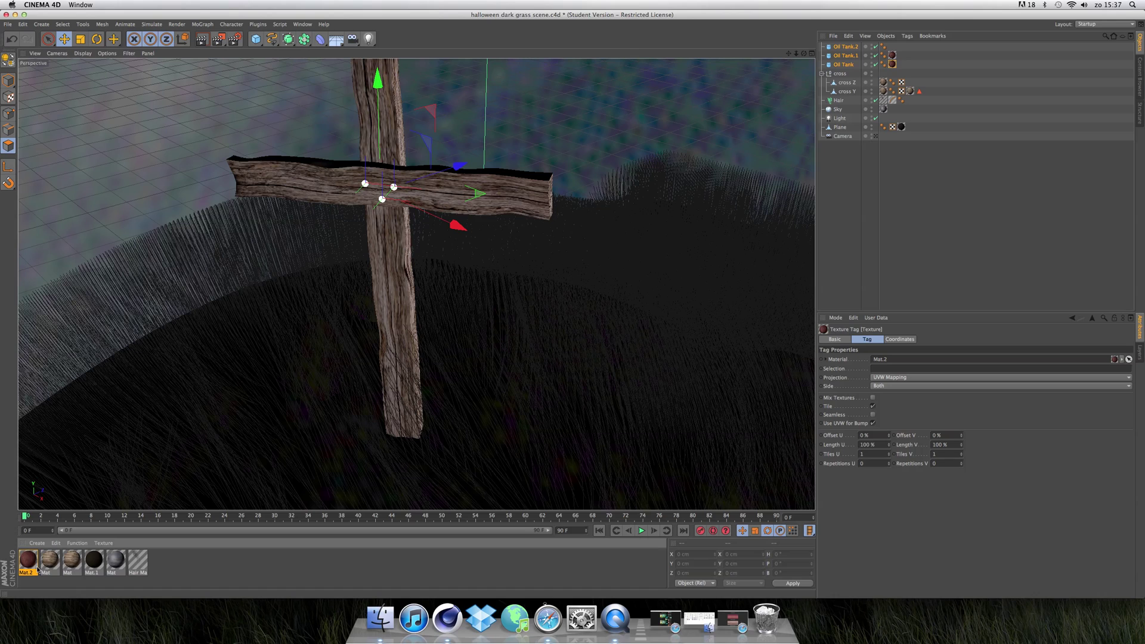
left_click_drag(37, 570, 844, 48)
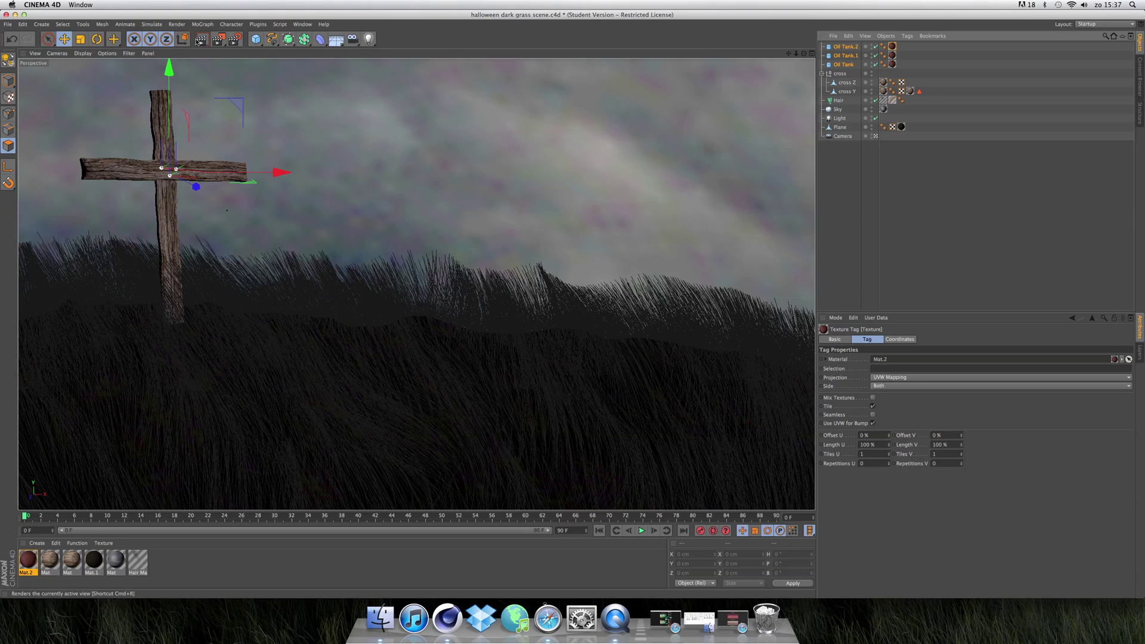
left_click(201, 38)
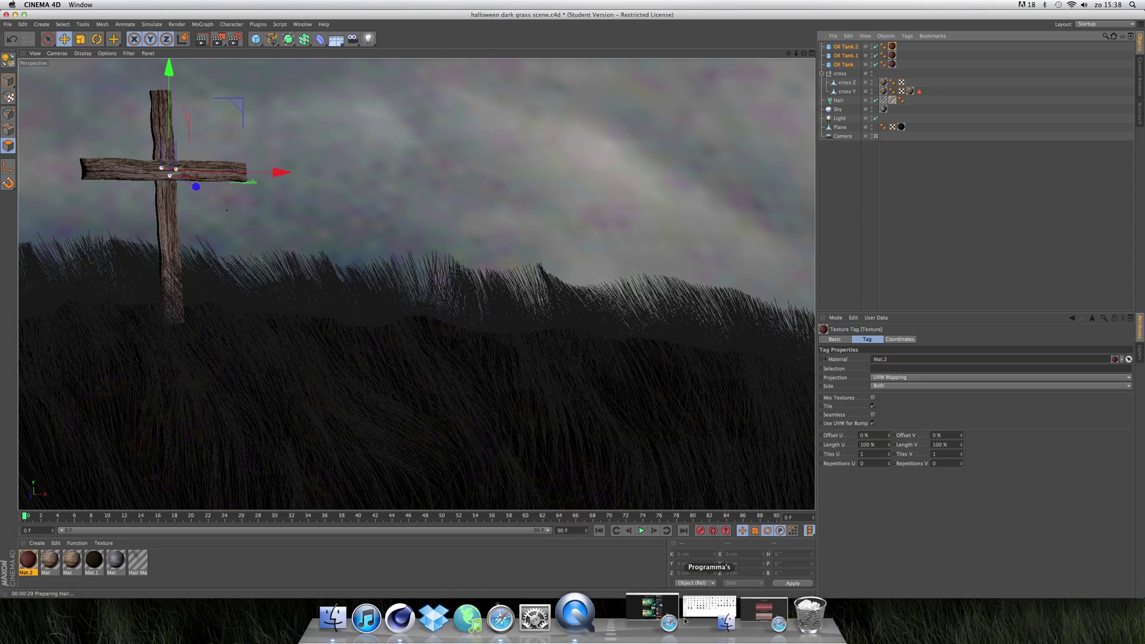
Step: Restore the Wild Textures wood page in Safari and load its newer textures page
left_click(733, 615)
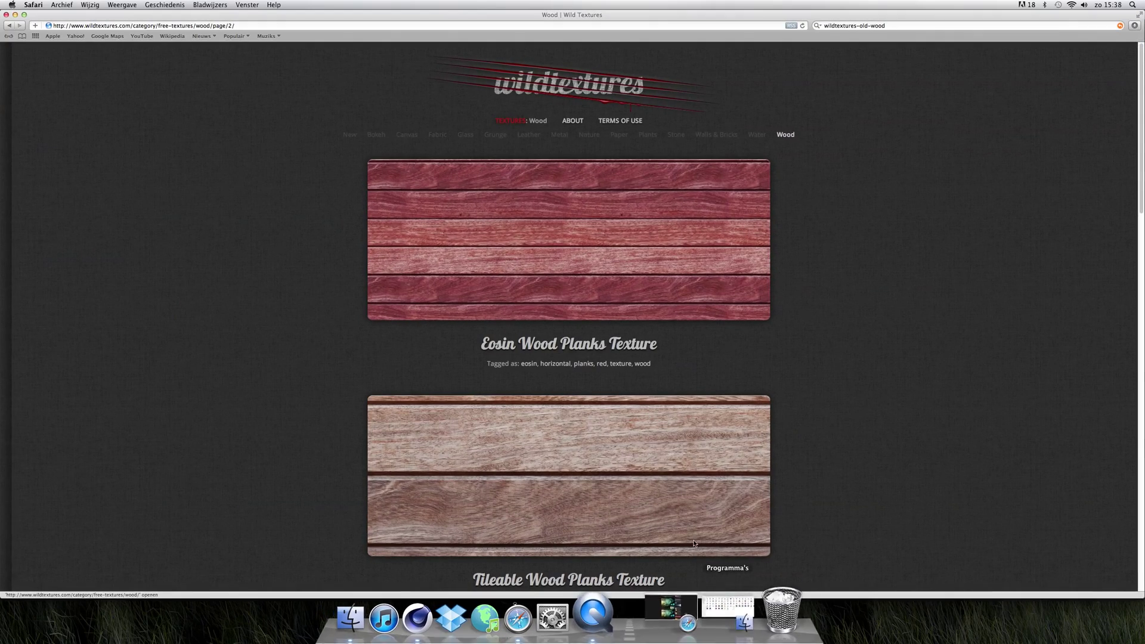
scroll(668, 483, "down", 5)
scroll(667, 483, "down", 15)
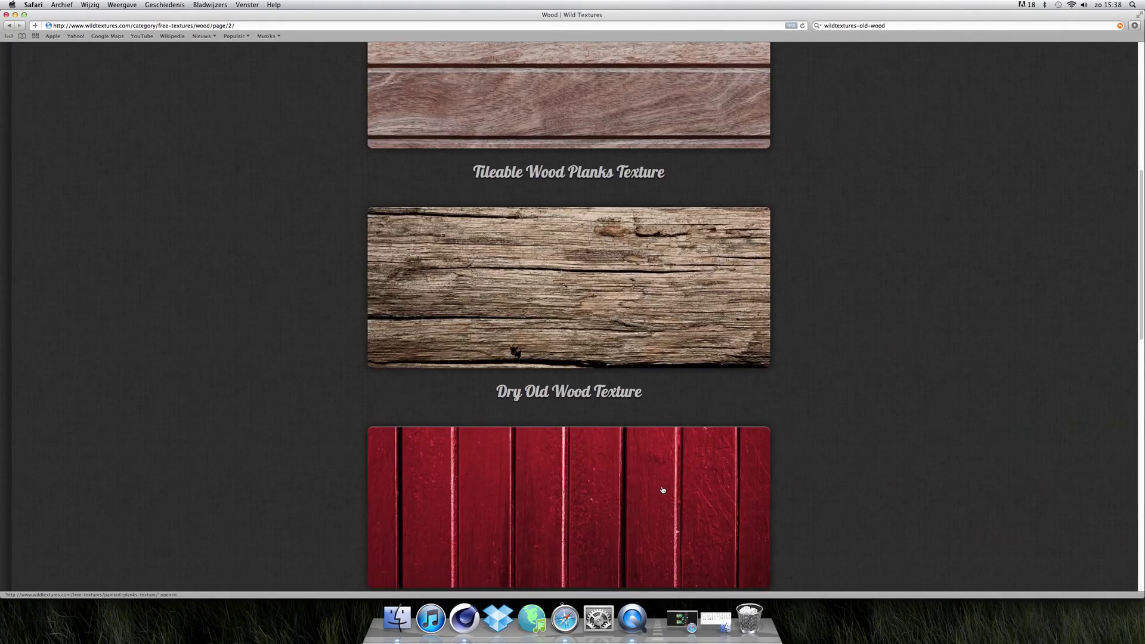
scroll(660, 497, "down", 2)
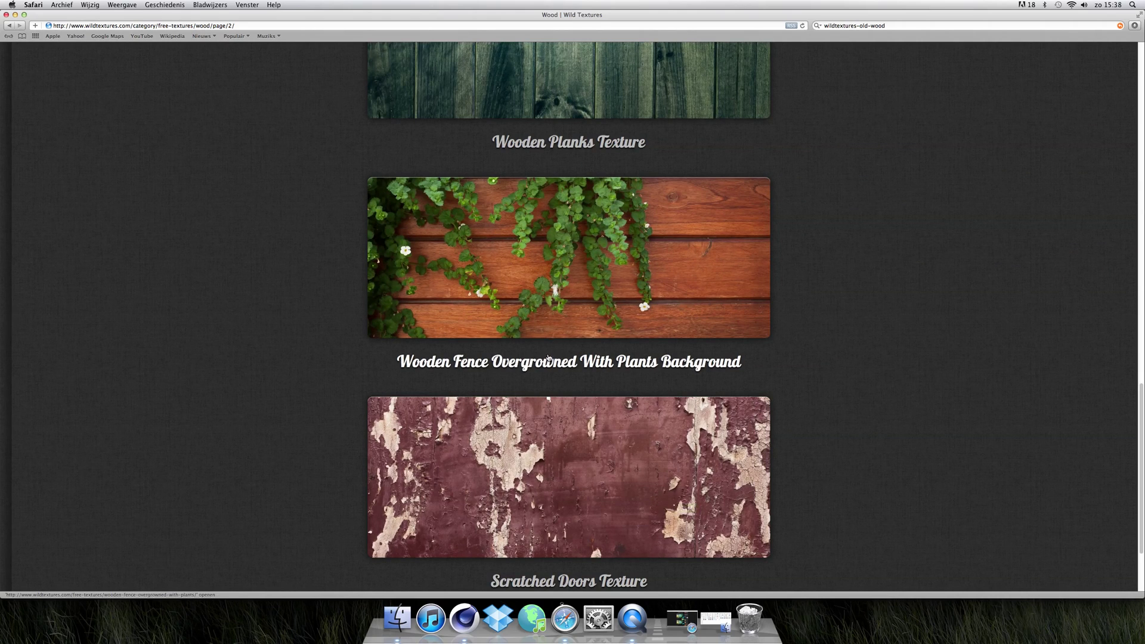
scroll(541, 366, "down", 3)
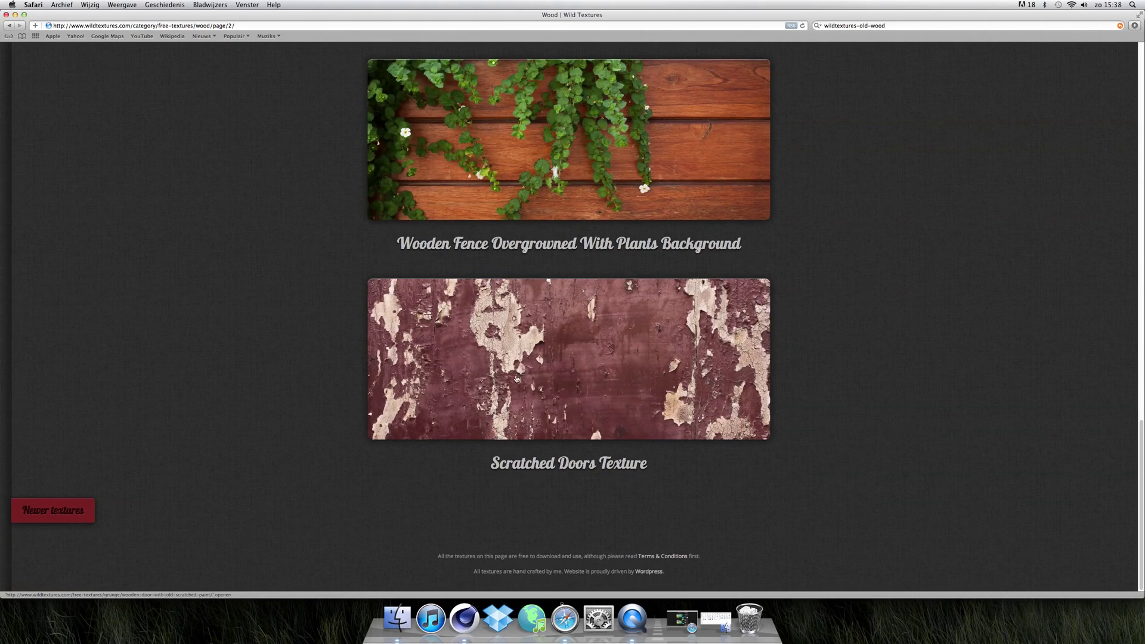
left_click(79, 516)
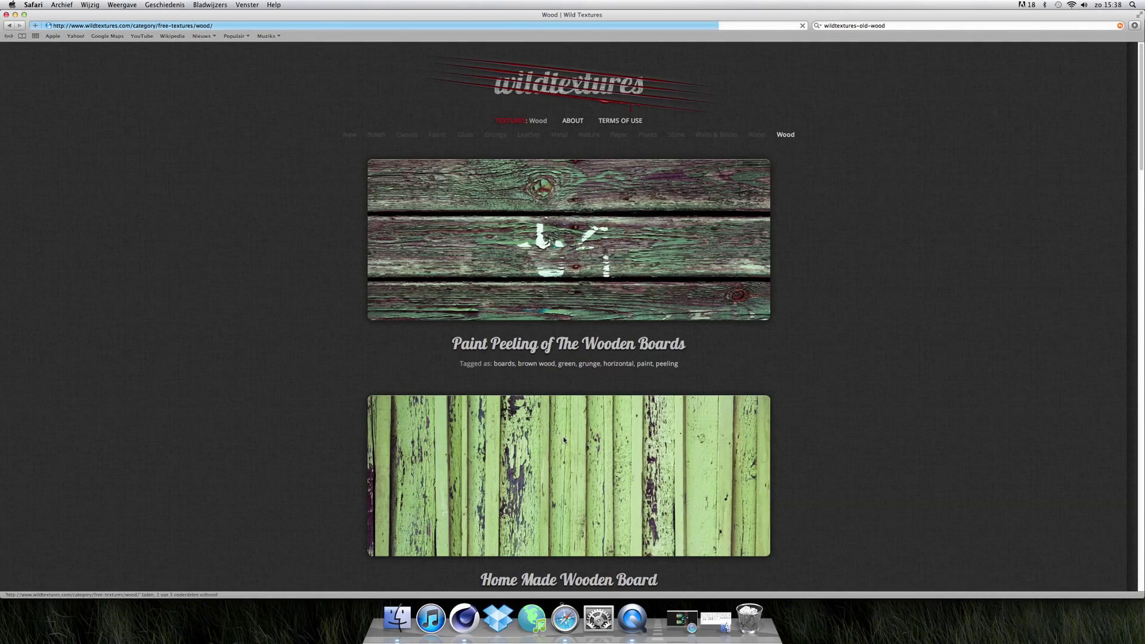
Step: Scroll through the newer wood textures, then return to the Halloween scene
scroll(566, 440, "down", 10)
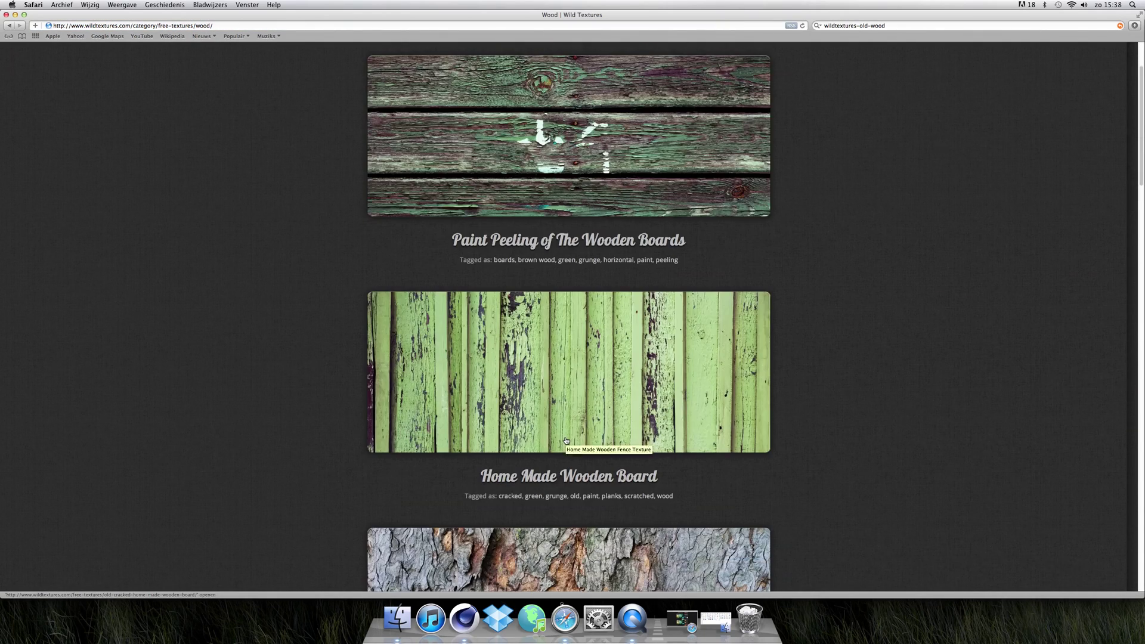
scroll(560, 443, "down", 12)
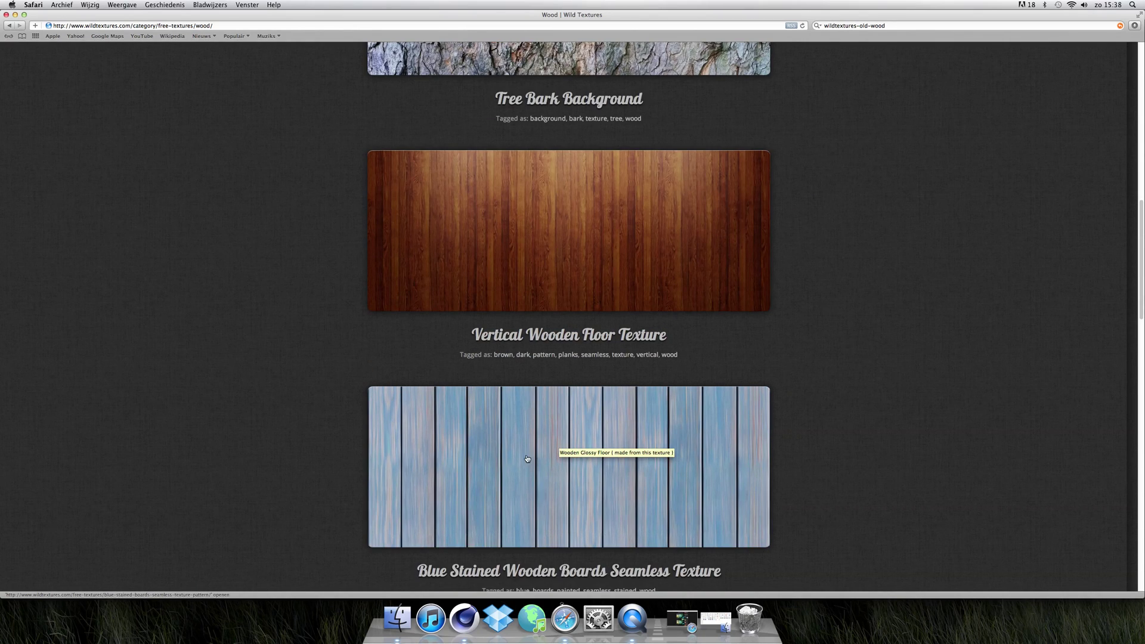
scroll(523, 462, "down", 5)
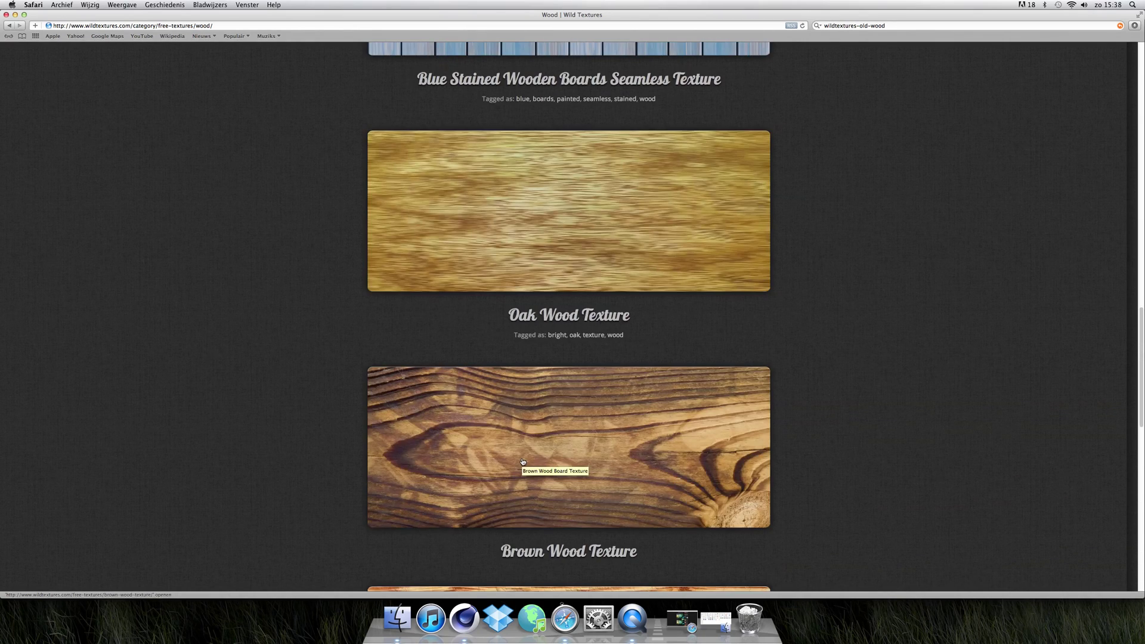
scroll(523, 461, "down", 5)
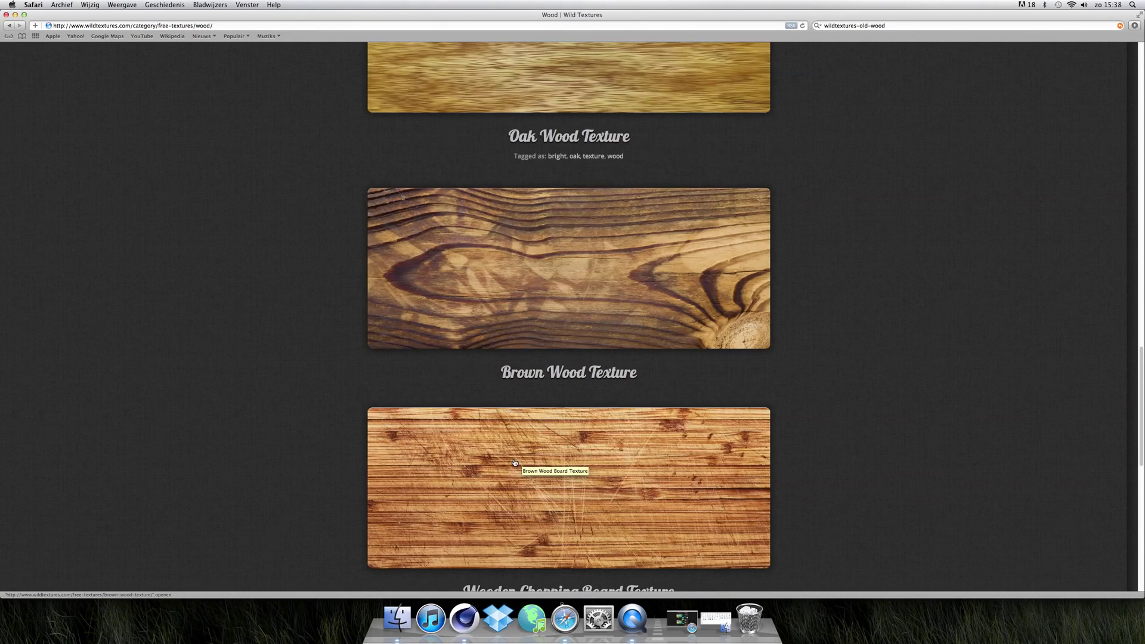
scroll(514, 462, "up", 6)
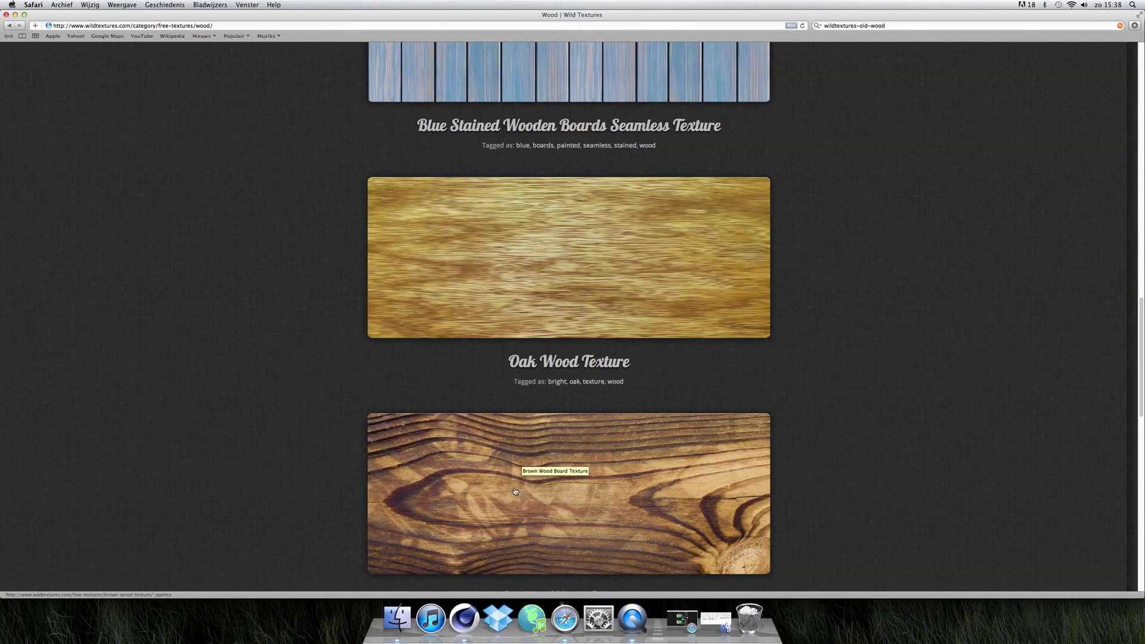
left_click(448, 610)
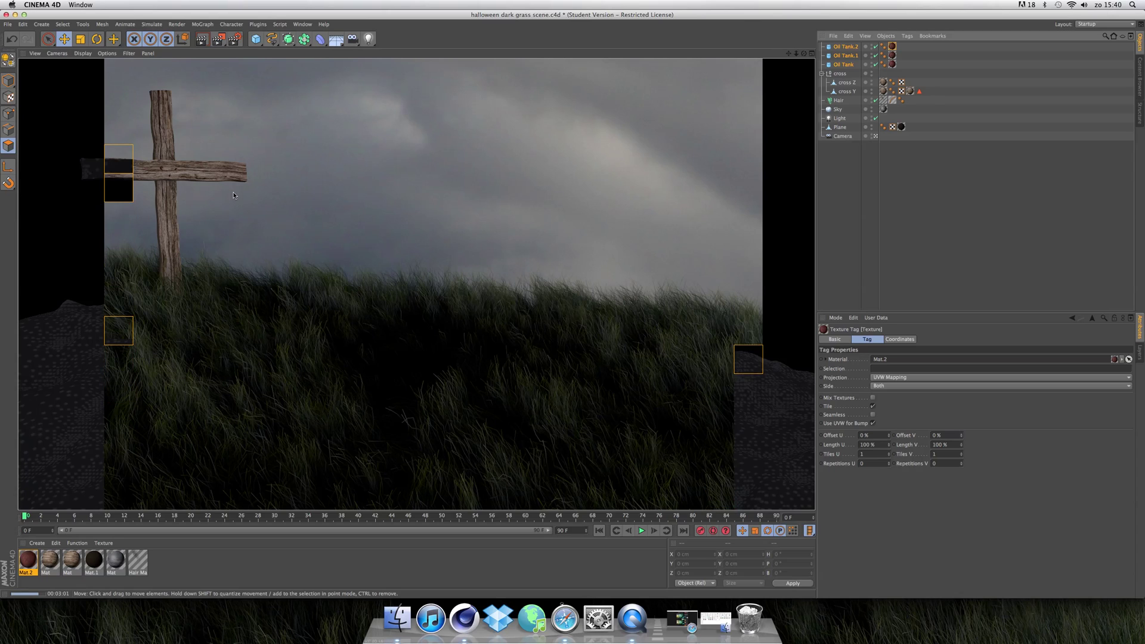
Step: Cancel the running viewport render before it completes
left_click(234, 195)
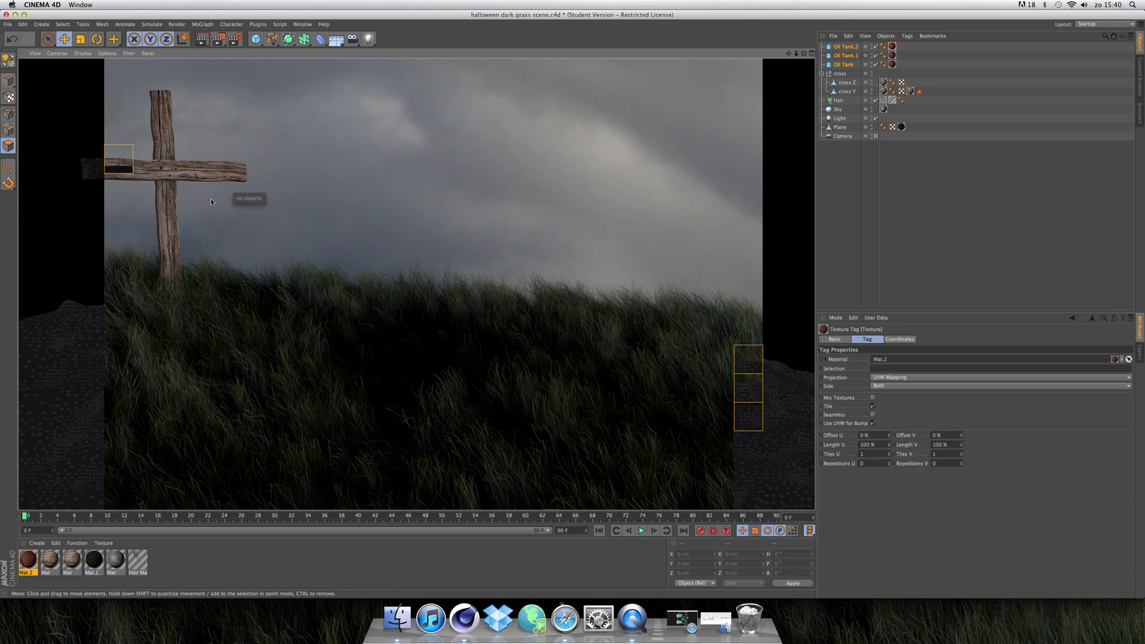